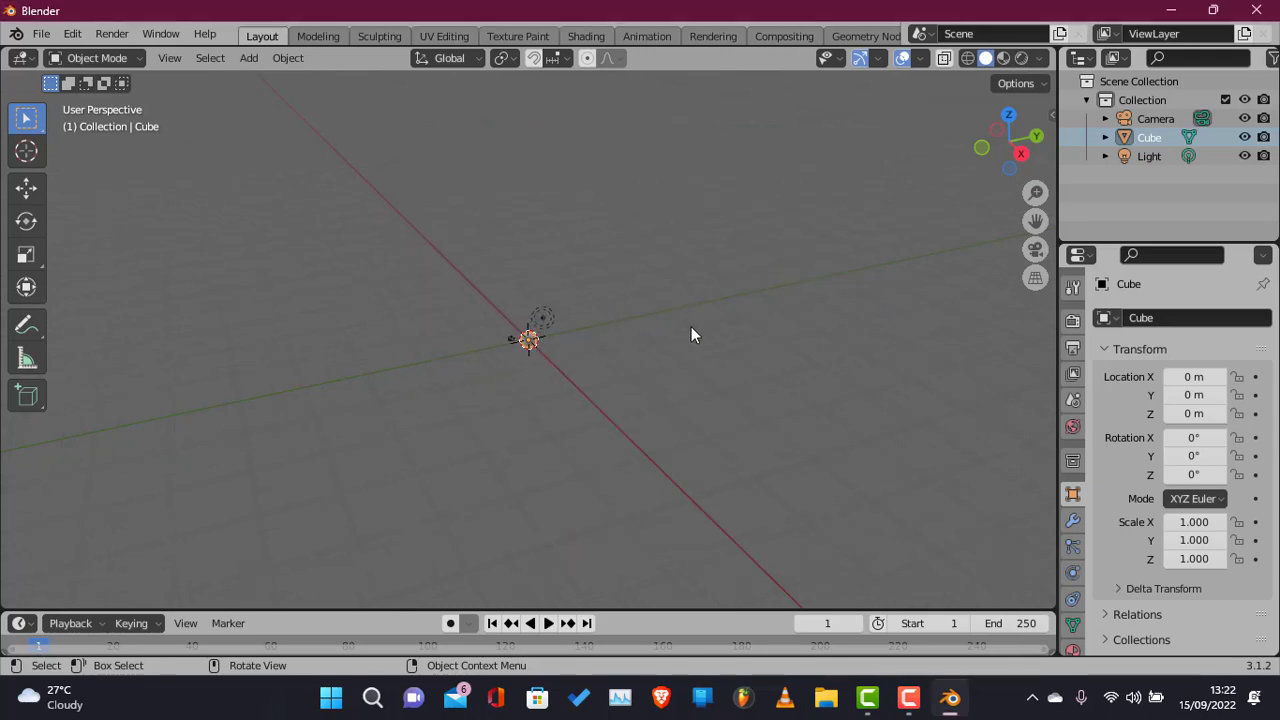
Box-select the Light together with the Cube and delete both.
{"action": "scroll", "coordinate": [690, 330], "scroll_direction": "up", "scroll_amount": 6}
{"action": "left_click_drag", "start_coordinate": [554, 219], "coordinate": [653, 487]}
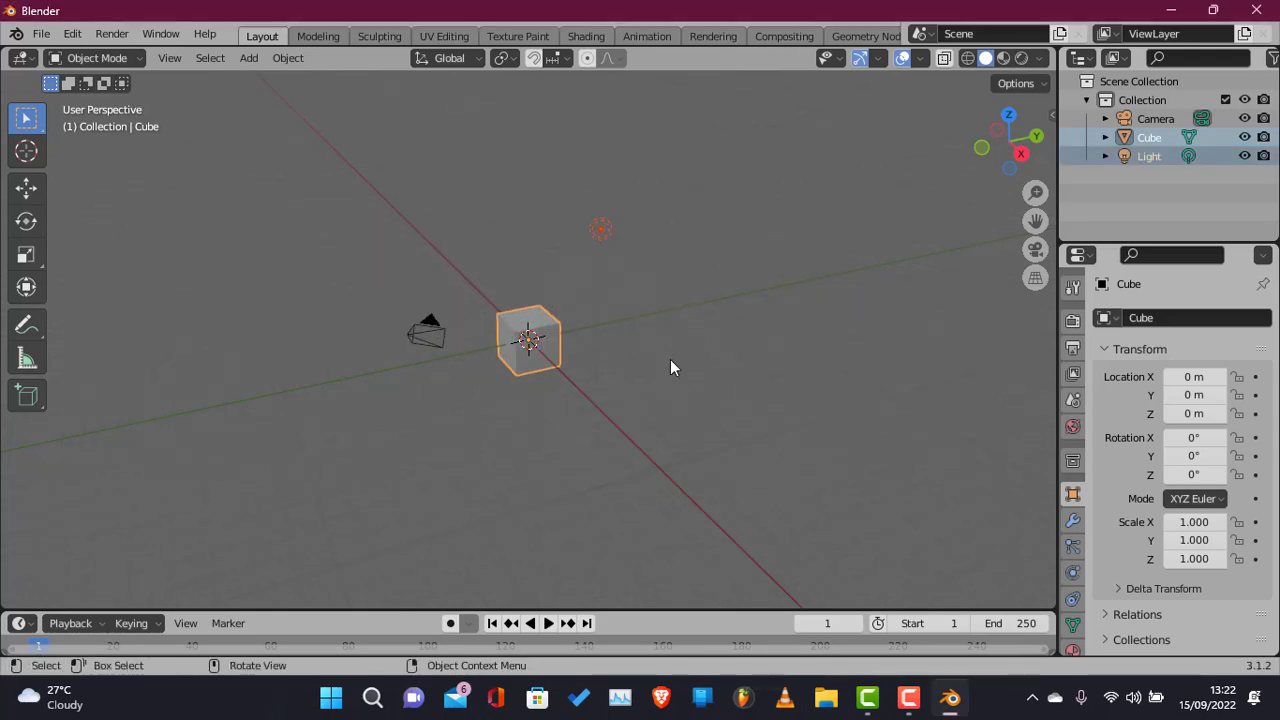
{"action": "key", "text": "Delete"}
With the Cube and Light restored, box-select the Light together with the Cube again.
{"action": "key", "text": "shift+a"}
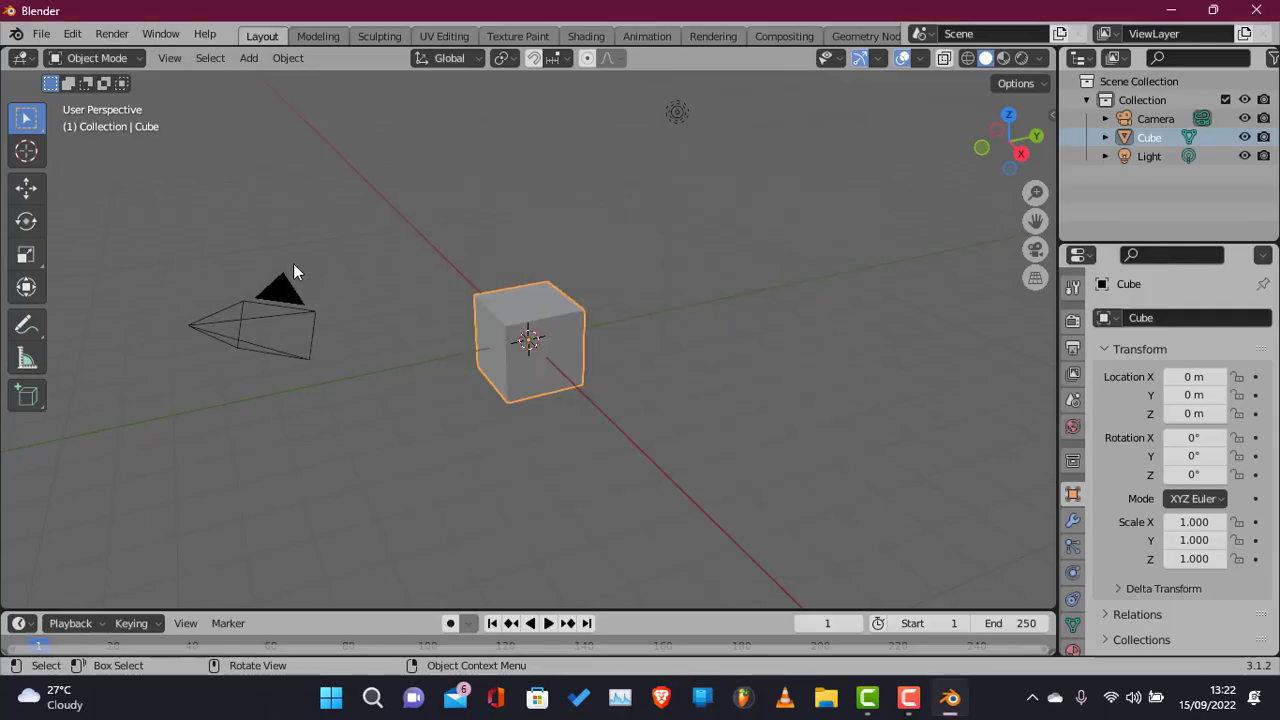
{"action": "scroll", "coordinate": [691, 326], "scroll_direction": "down", "scroll_amount": 7}
{"action": "scroll", "coordinate": [691, 326], "scroll_direction": "up", "scroll_amount": 4}
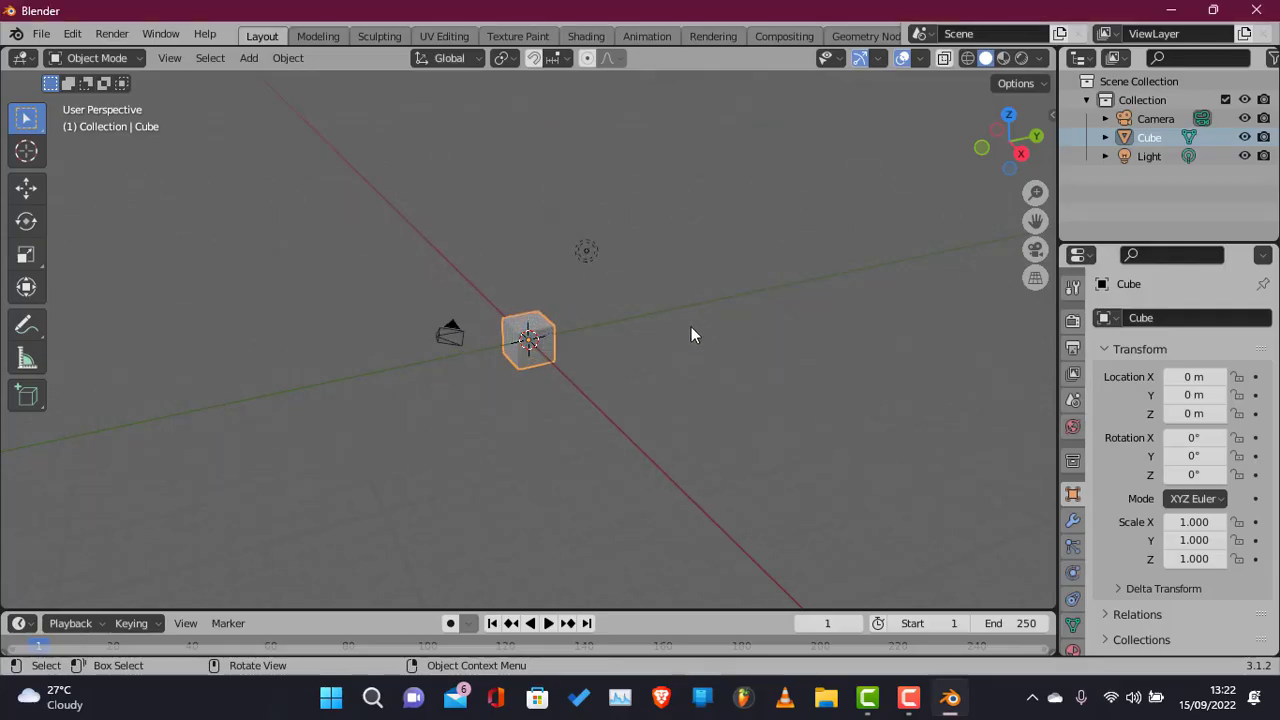
{"action": "left_click_drag", "start_coordinate": [553, 220], "coordinate": [670, 367], "text": "shift"}
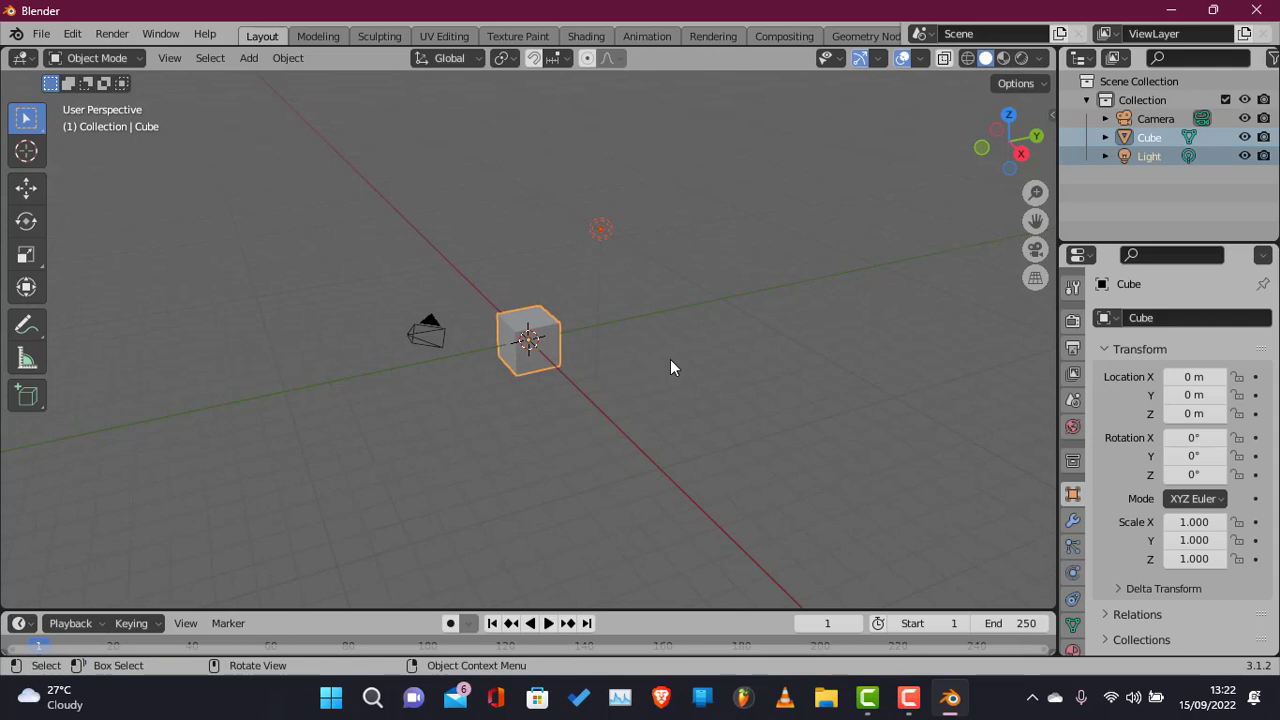
Delete the cube and light and add two mesh planes.
{"action": "key", "text": "Delete"}
{"action": "key", "text": "shift+a"}
{"action": "left_click", "coordinate": [770, 292]}
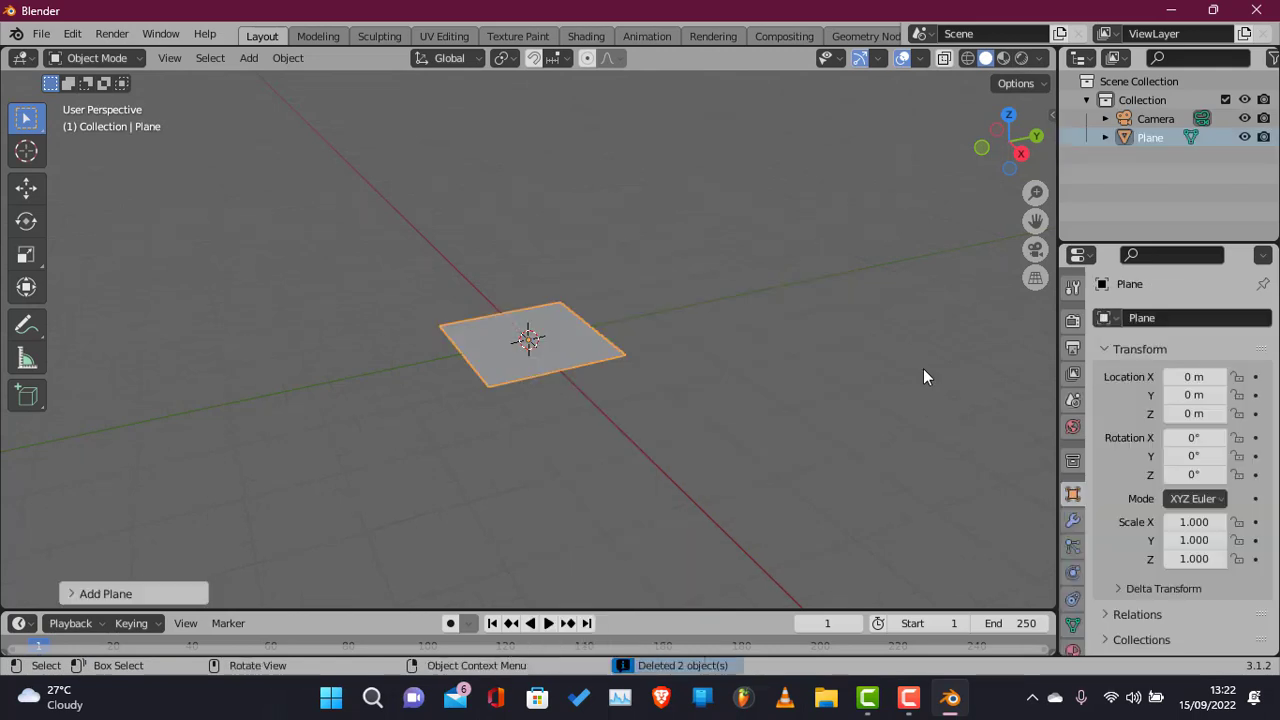
{"action": "key", "text": "shift+a"}
{"action": "mouse_move", "coordinate": [909, 289]}
{"action": "left_click", "coordinate": [958, 291]}
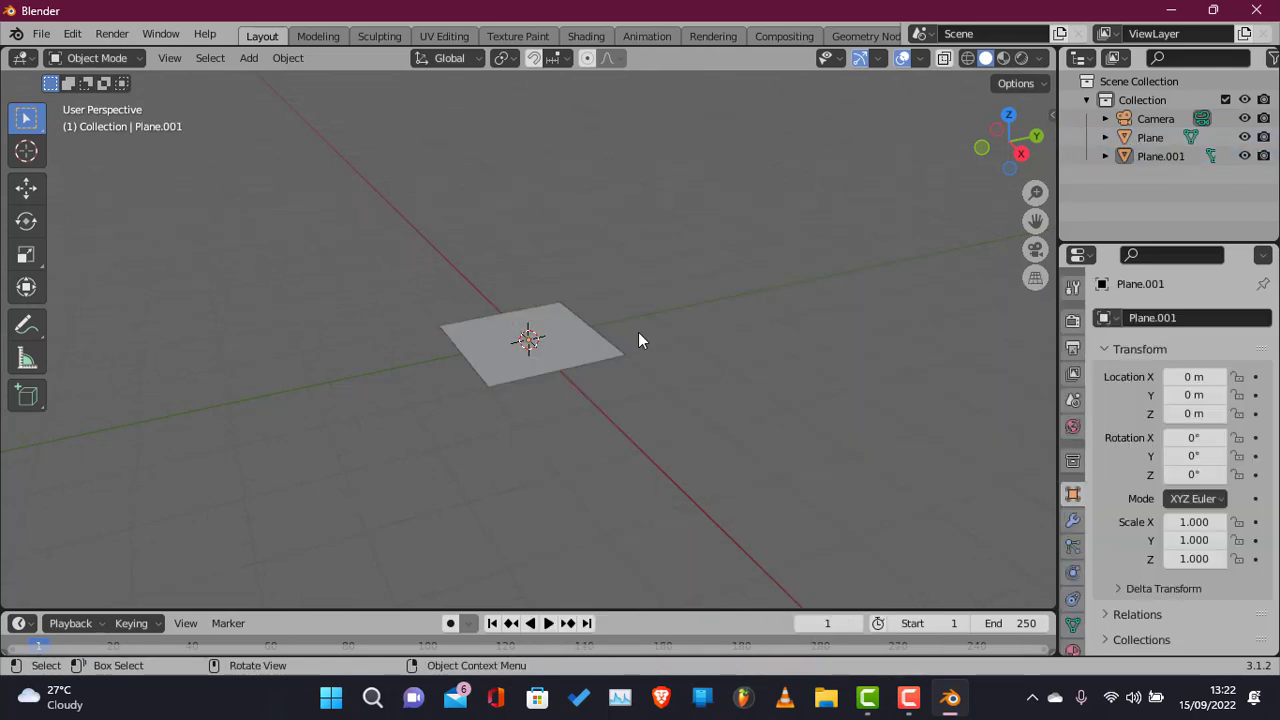
Move the planes apart along the X axis so they sit side by side.
{"action": "left_click", "coordinate": [568, 354]}
{"action": "key", "text": "g"}
{"action": "key", "text": "x"}
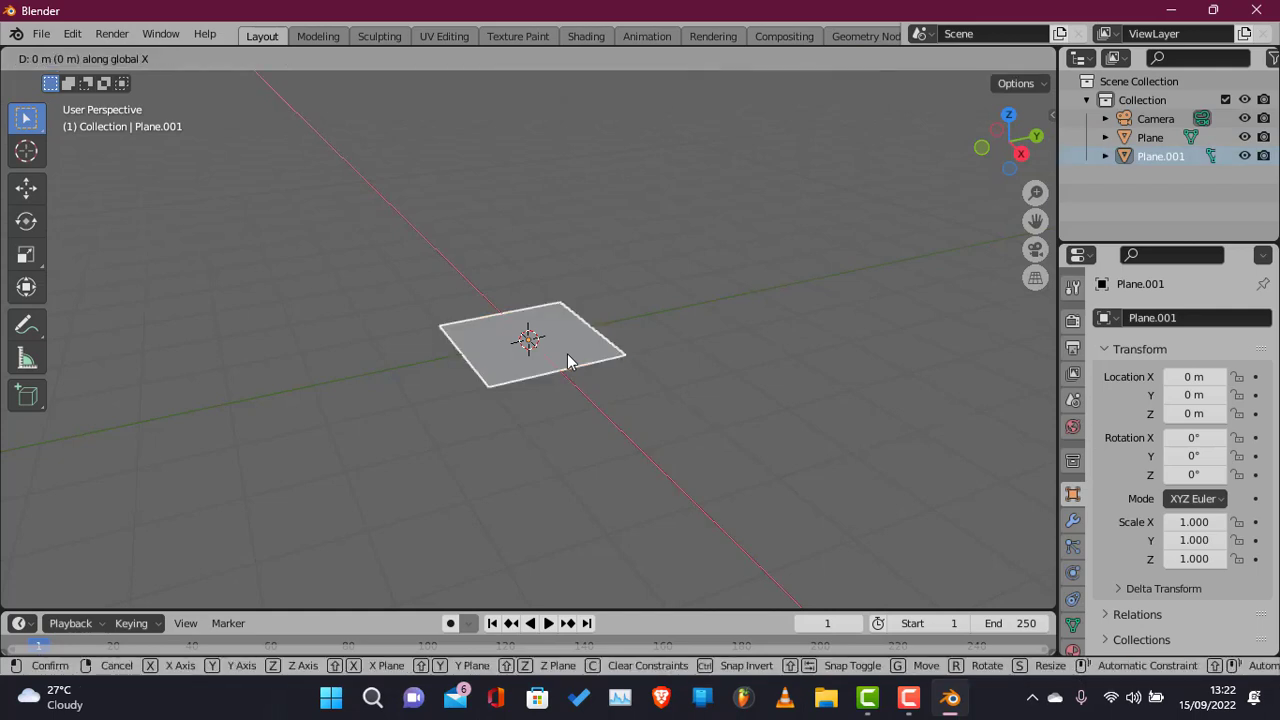
{"action": "left_click", "coordinate": [485, 252]}
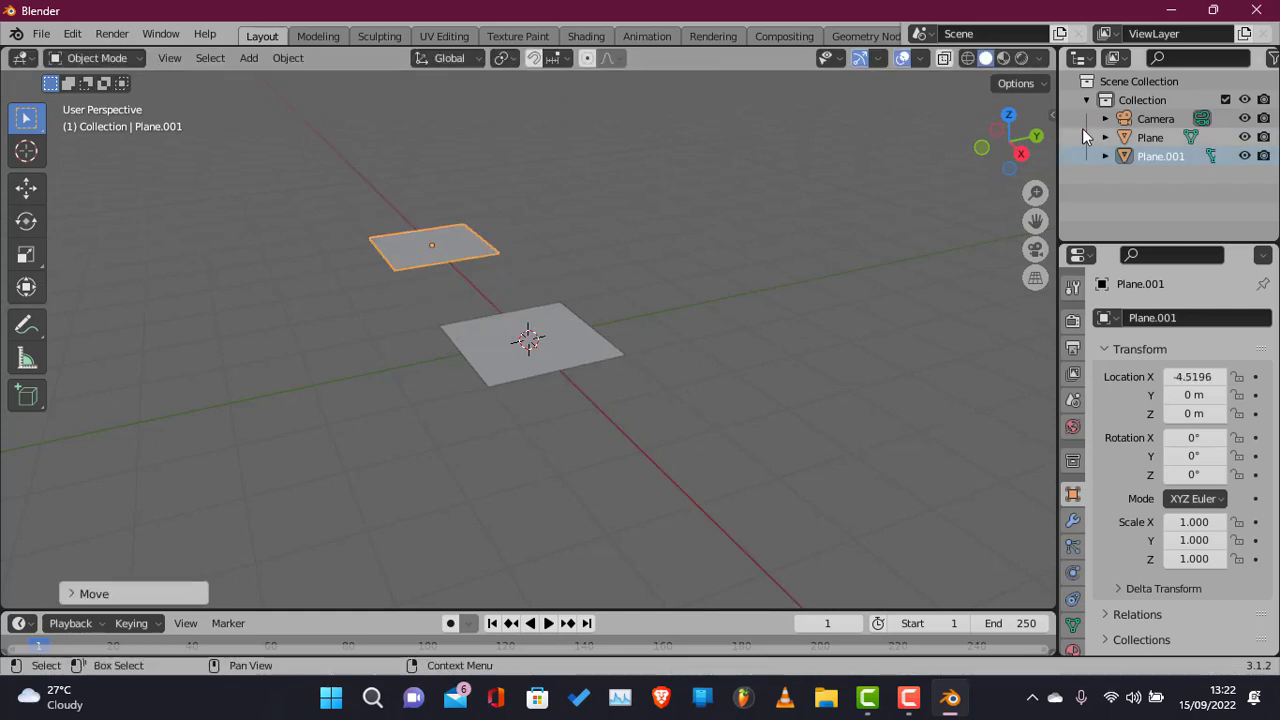
{"action": "left_click_drag", "start_coordinate": [1008, 140], "coordinate": [924, 154]}
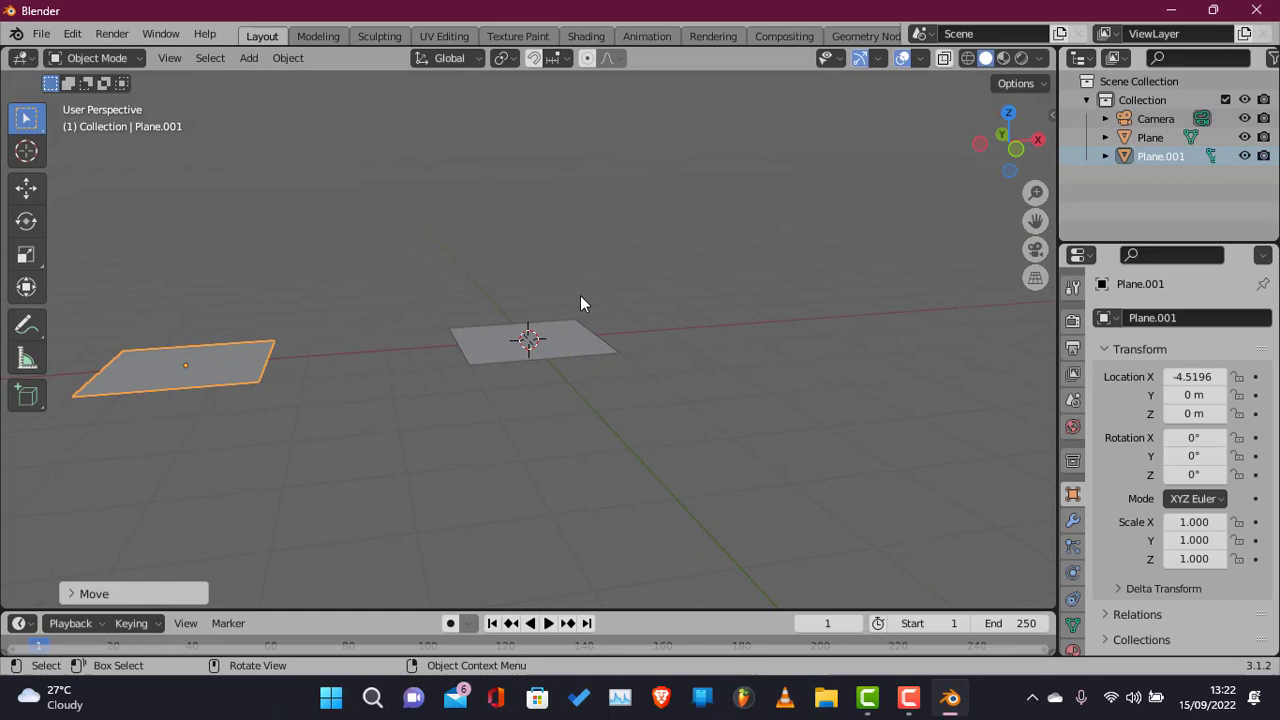
{"action": "left_click", "coordinate": [512, 354], "text": "shift"}
{"action": "key", "text": "g"}
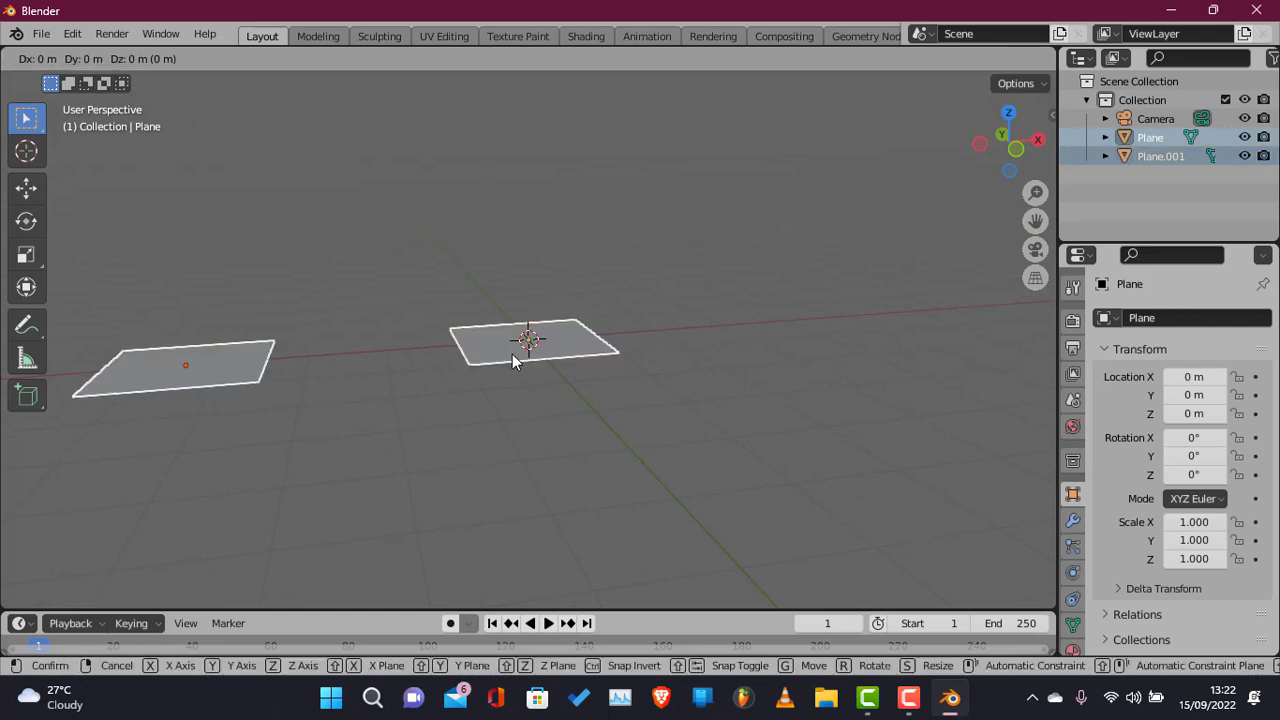
{"action": "key", "text": "x"}
{"action": "left_click", "coordinate": [689, 345]}
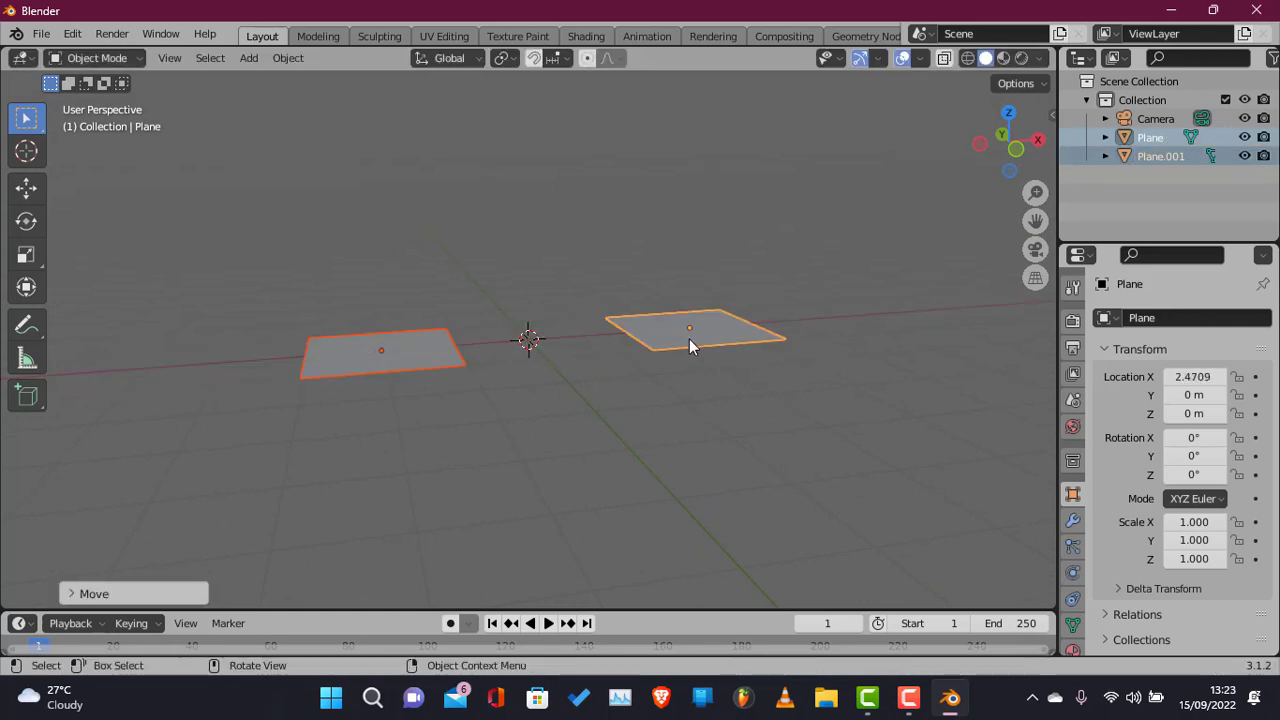
Give the left plane a Subdivision Surface modifier at level 4.
{"action": "left_click", "coordinate": [709, 341]}
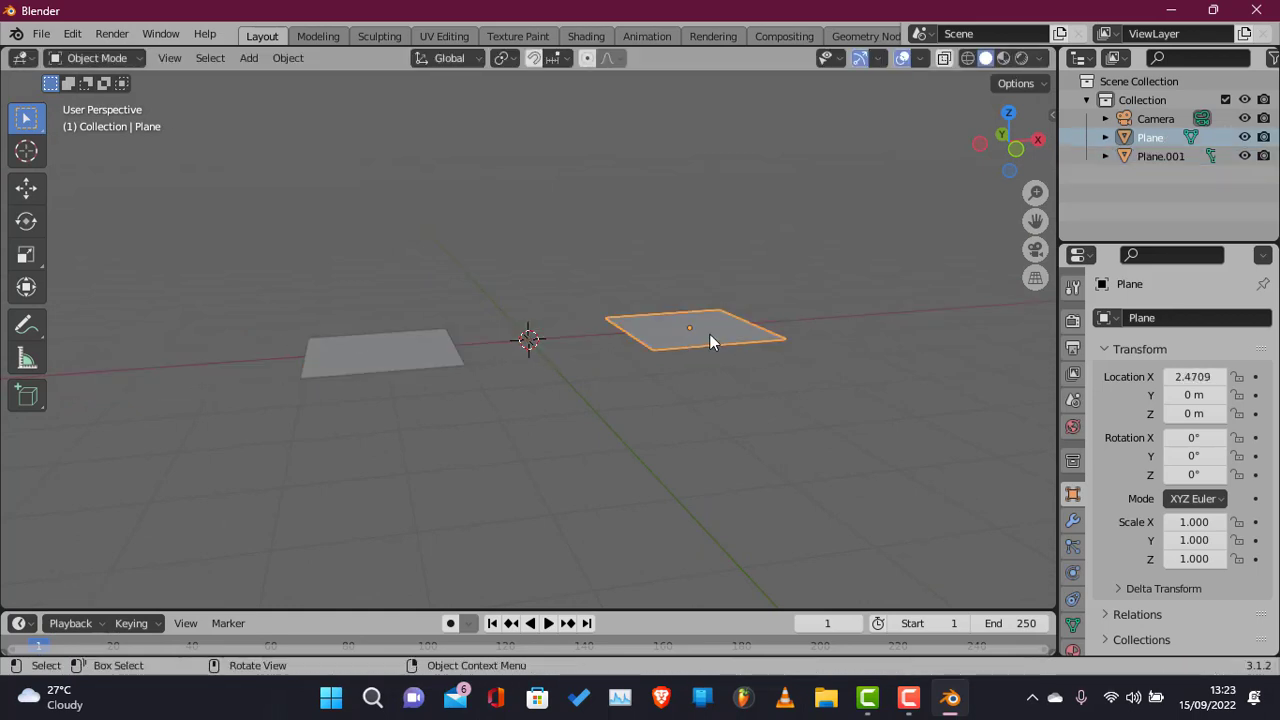
{"action": "left_click", "coordinate": [380, 345]}
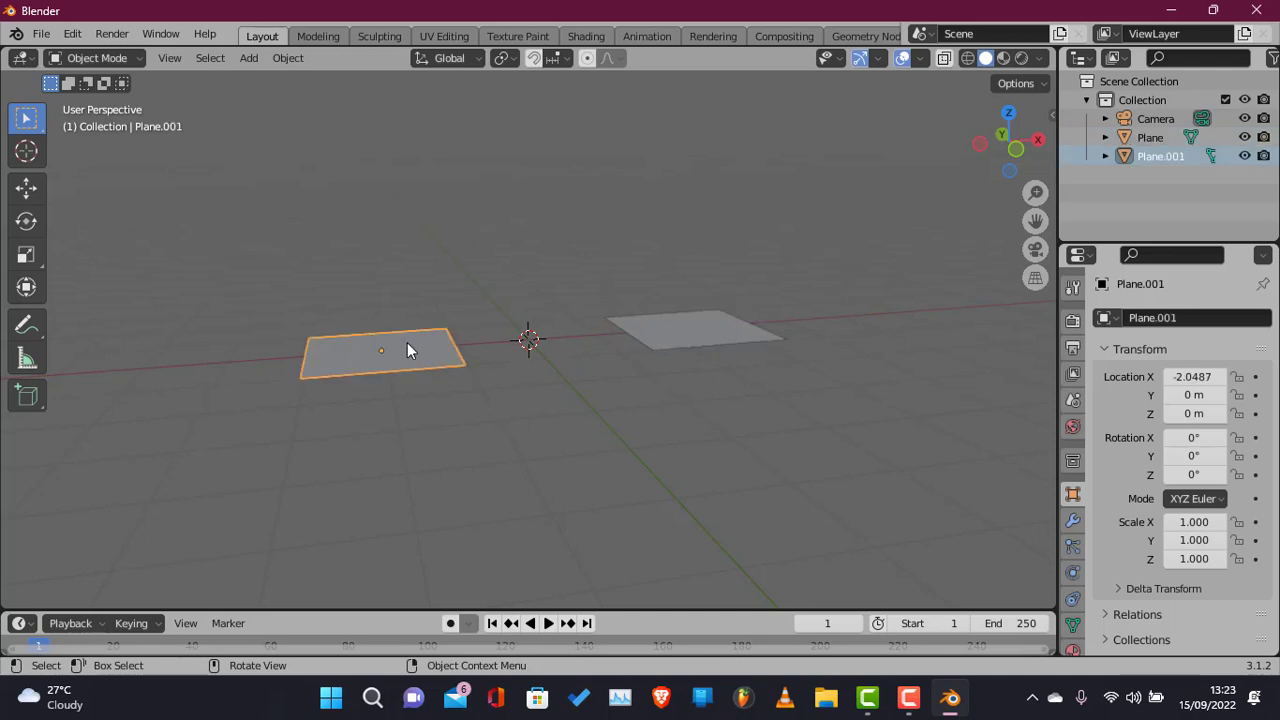
{"action": "left_click", "coordinate": [1073, 520]}
{"action": "left_click", "coordinate": [1141, 319]}
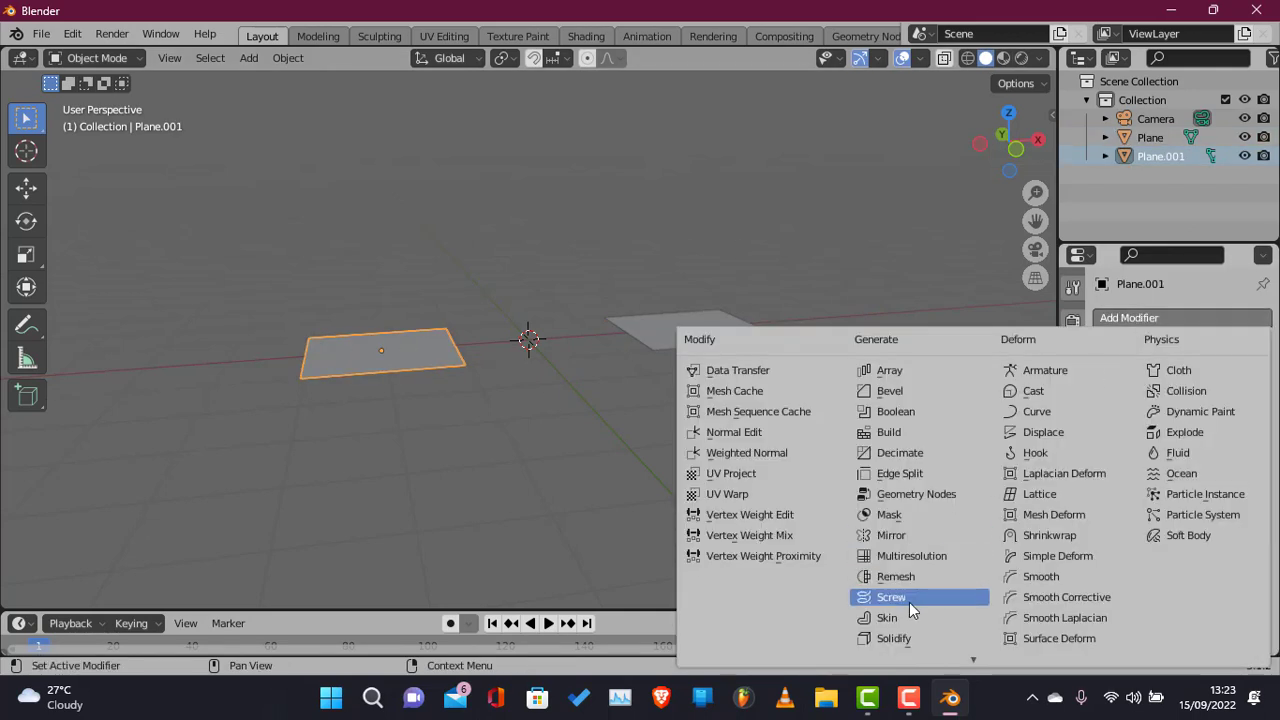
{"action": "scroll", "coordinate": [909, 620], "scroll_direction": "down", "scroll_amount": 2}
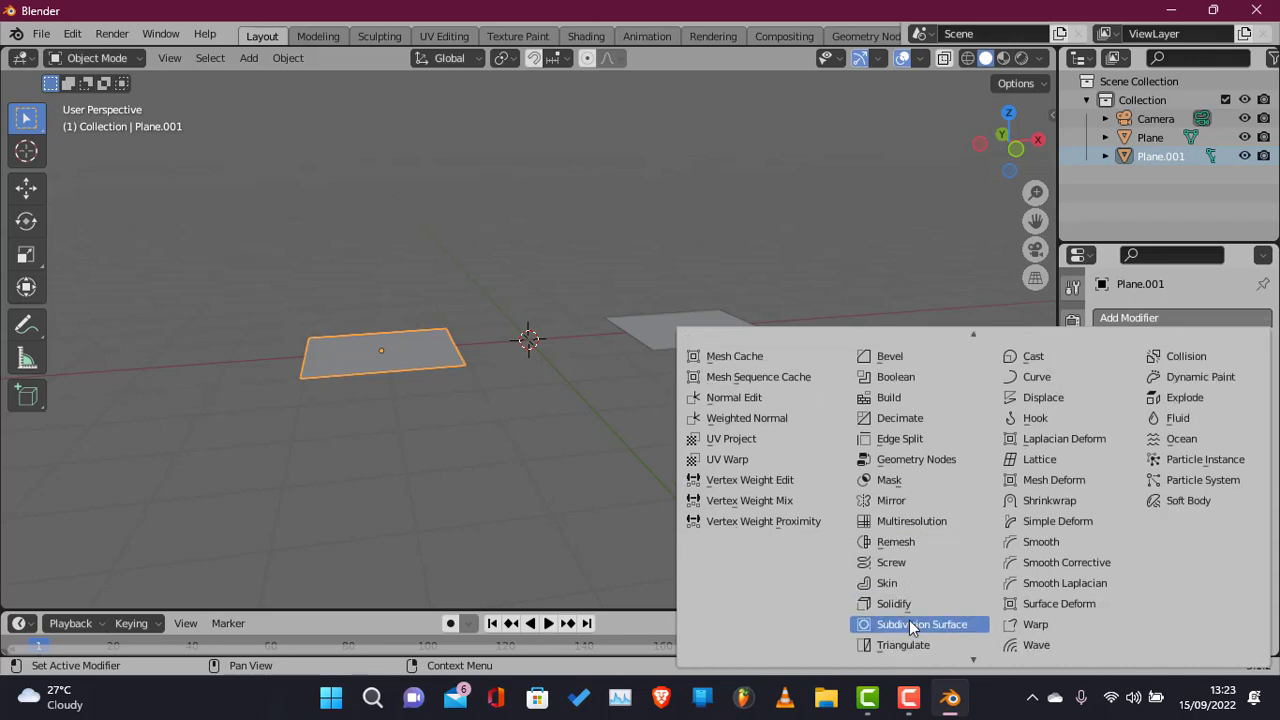
{"action": "left_click", "coordinate": [909, 620]}
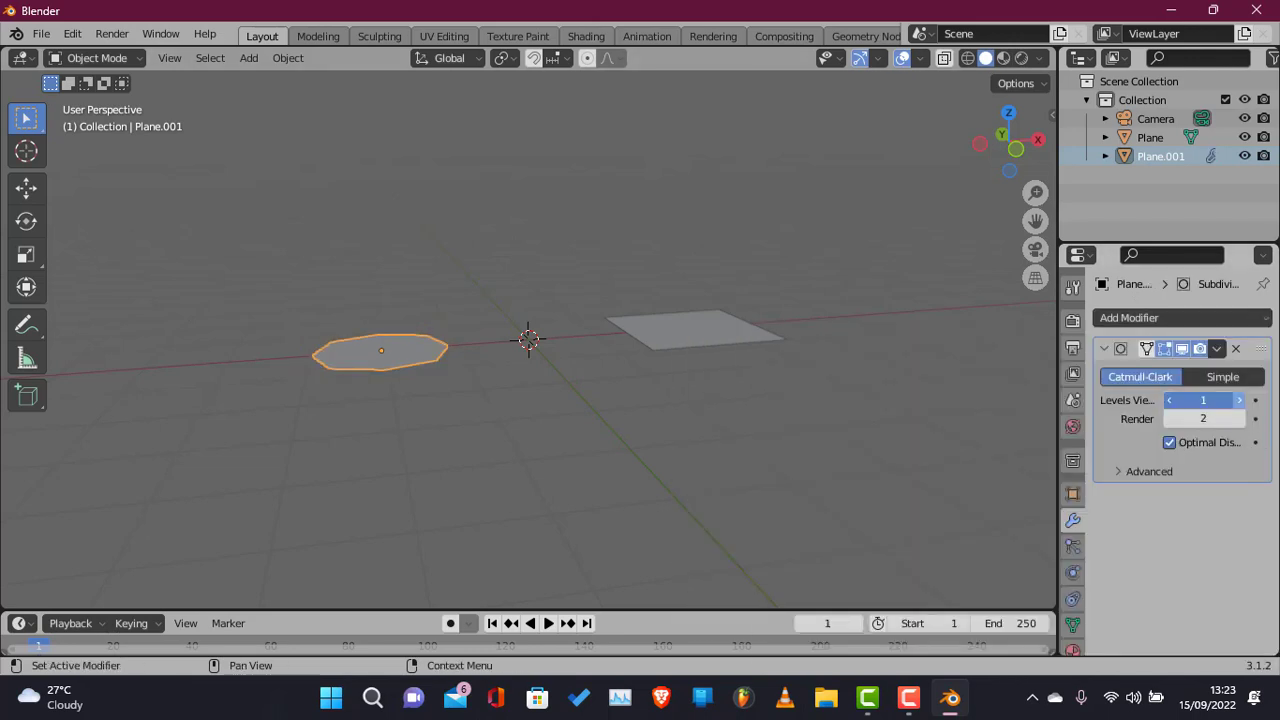
{"action": "left_click", "coordinate": [1240, 400]}
{"action": "left_click", "coordinate": [1240, 400]}
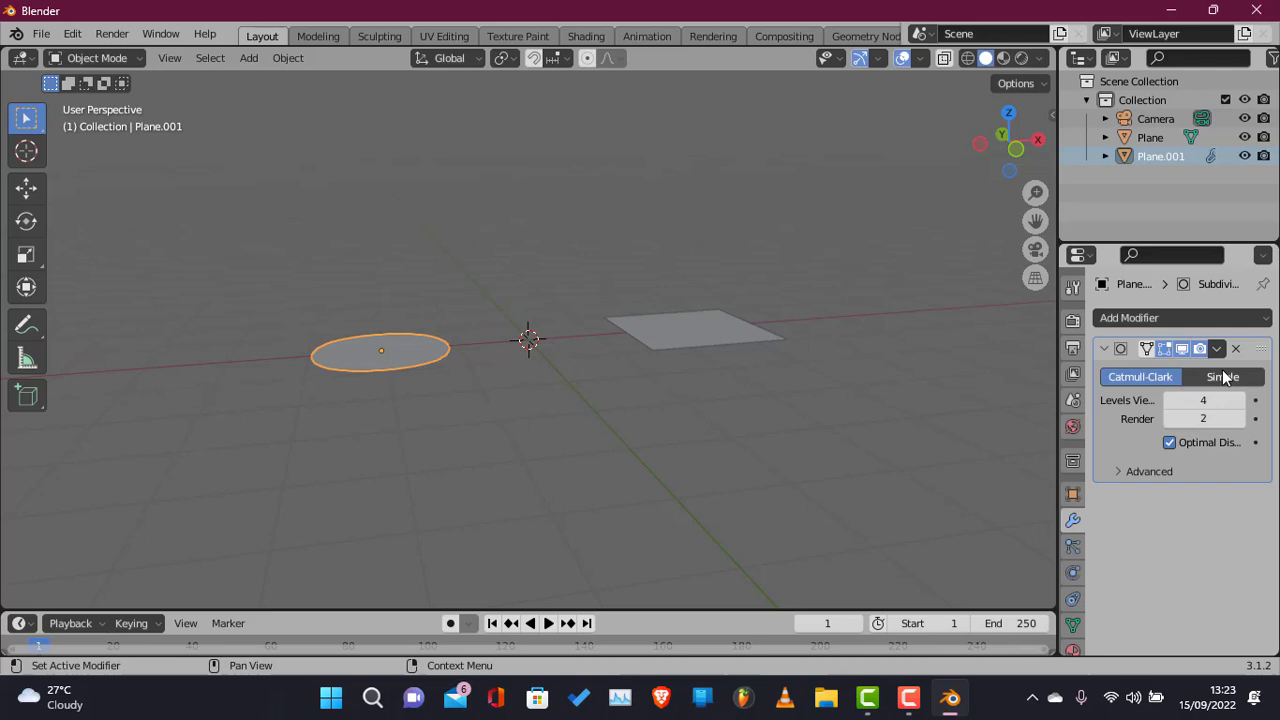
Apply the Subdivision Surface so the left plane becomes a round disc, then reselect the disc.
{"action": "left_click", "coordinate": [1216, 348]}
{"action": "left_click", "coordinate": [1168, 370]}
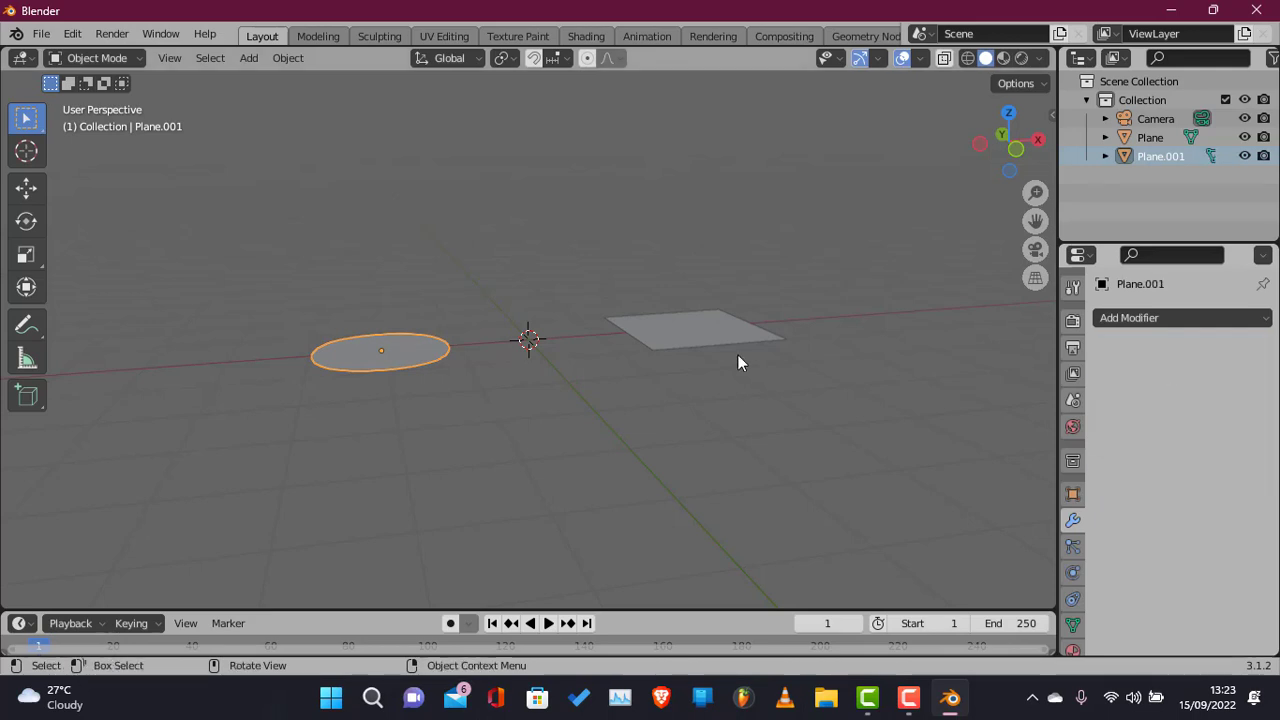
{"action": "left_click", "coordinate": [705, 339]}
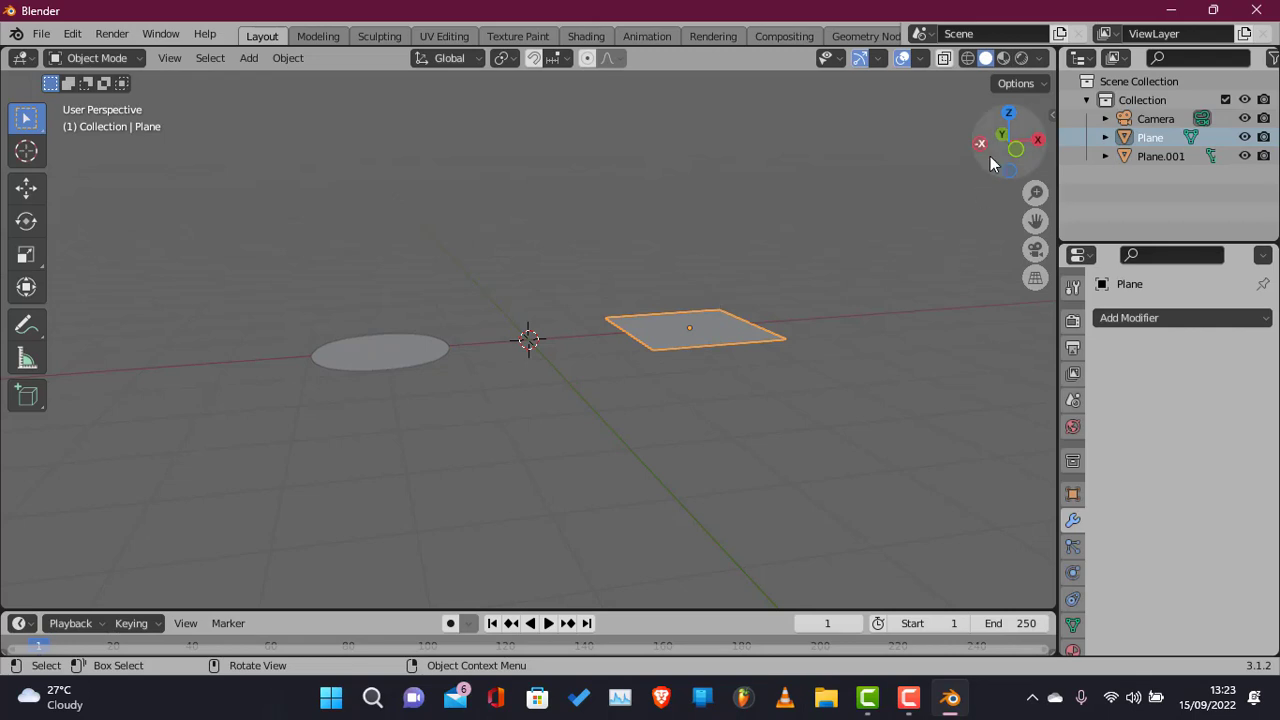
{"action": "left_click_drag", "start_coordinate": [1008, 138], "coordinate": [950, 158]}
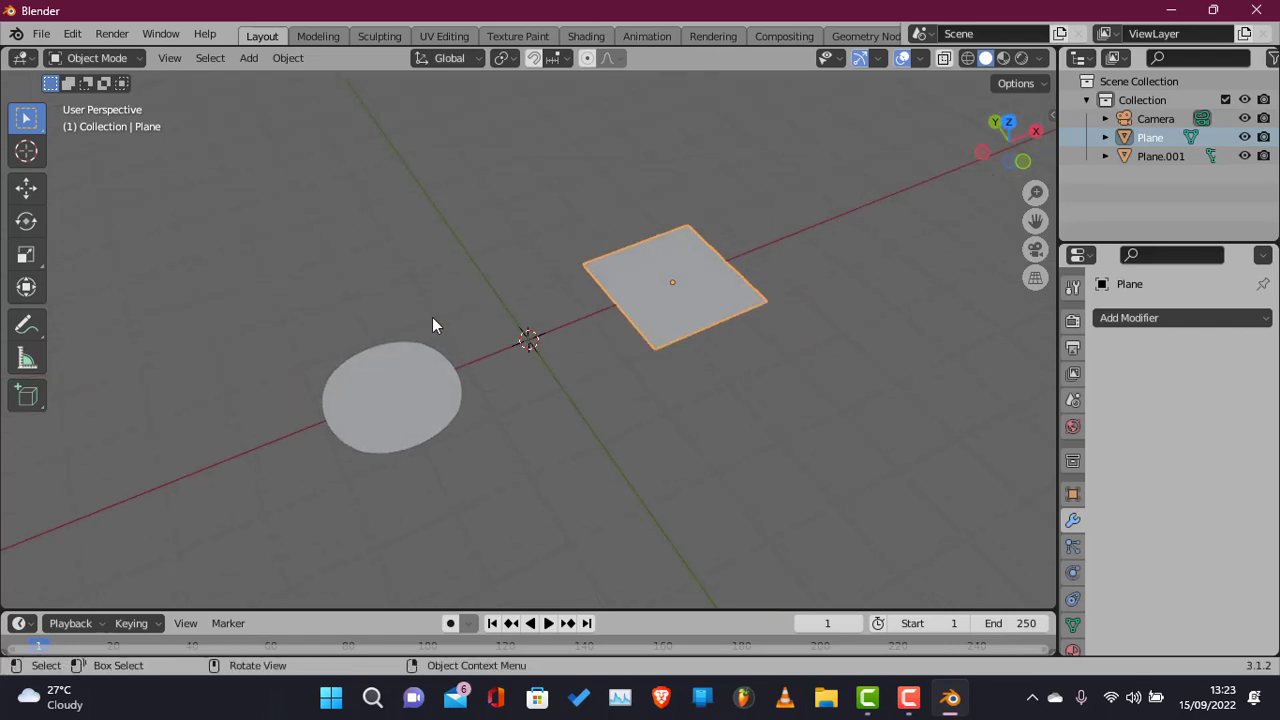
{"action": "left_click", "coordinate": [362, 400]}
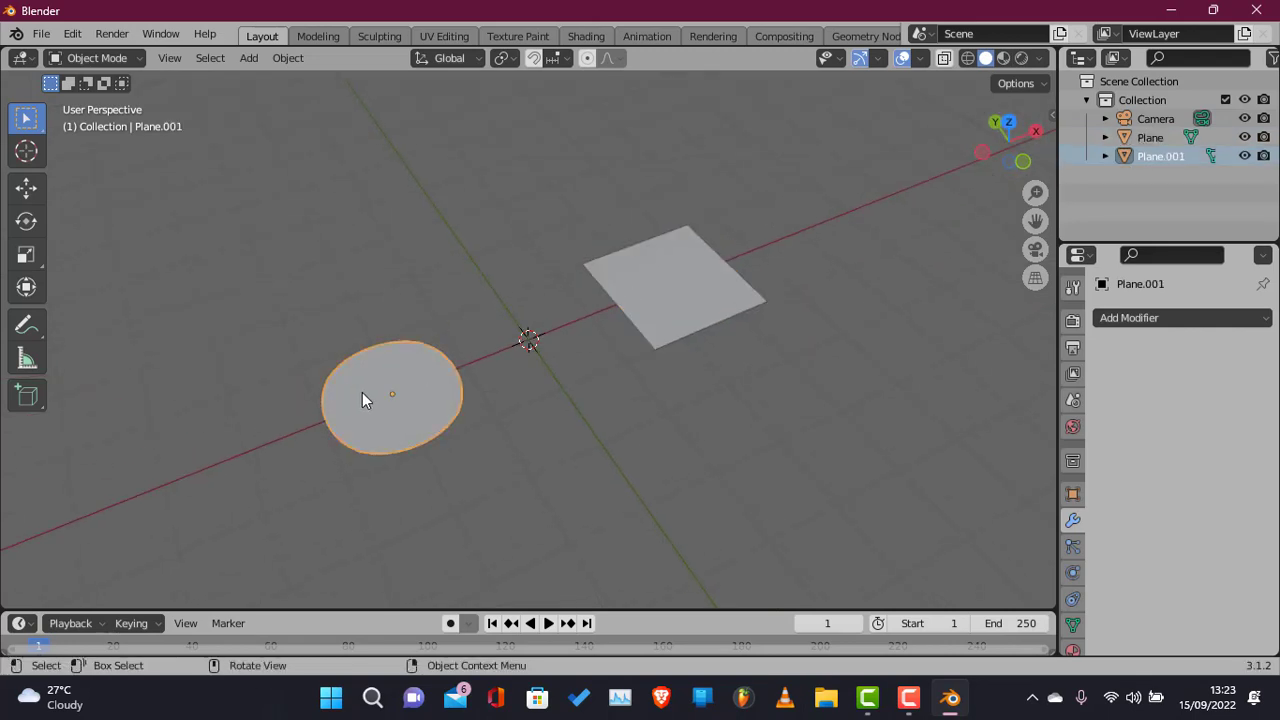
In Edit Mode, select the disc's entire outer rim edge loop.
{"action": "key", "text": "Tab"}
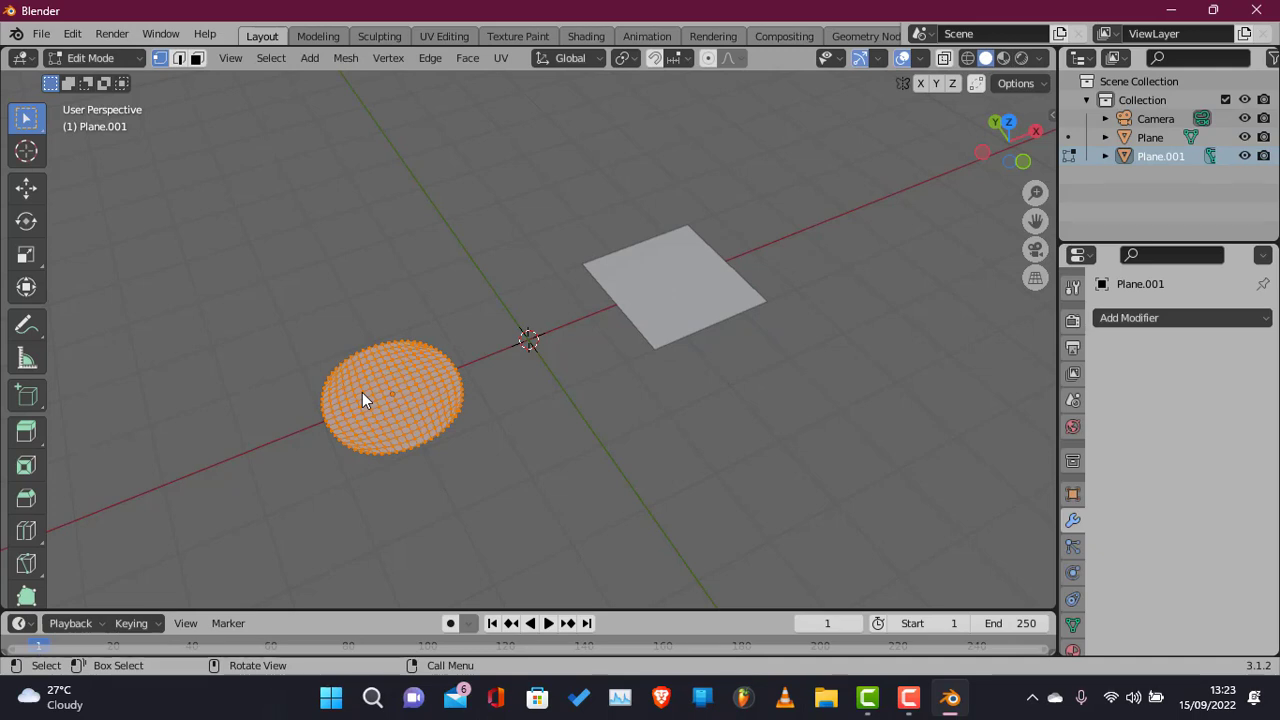
{"action": "left_click", "coordinate": [398, 340], "text": "alt"}
{"action": "left_click", "coordinate": [472, 352], "text": "alt+shift"}
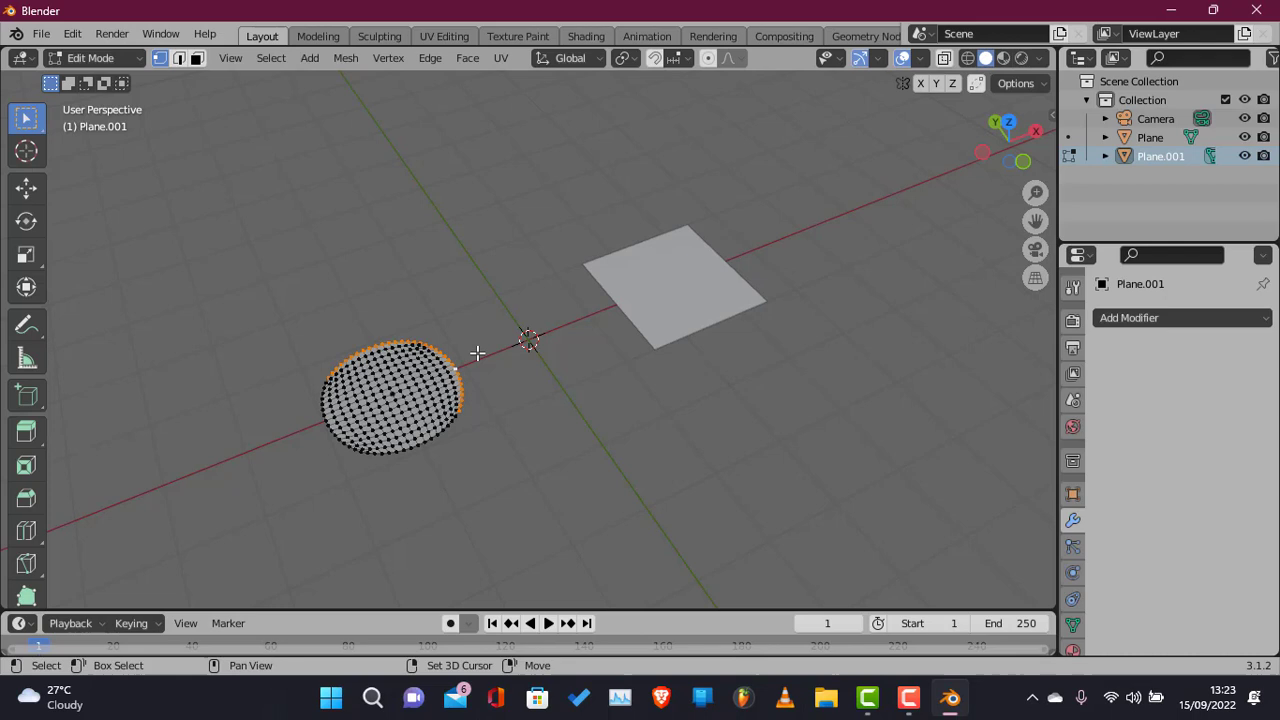
{"action": "left_click", "coordinate": [345, 446], "text": "alt+shift"}
{"action": "left_click", "coordinate": [298, 426], "text": "alt+shift"}
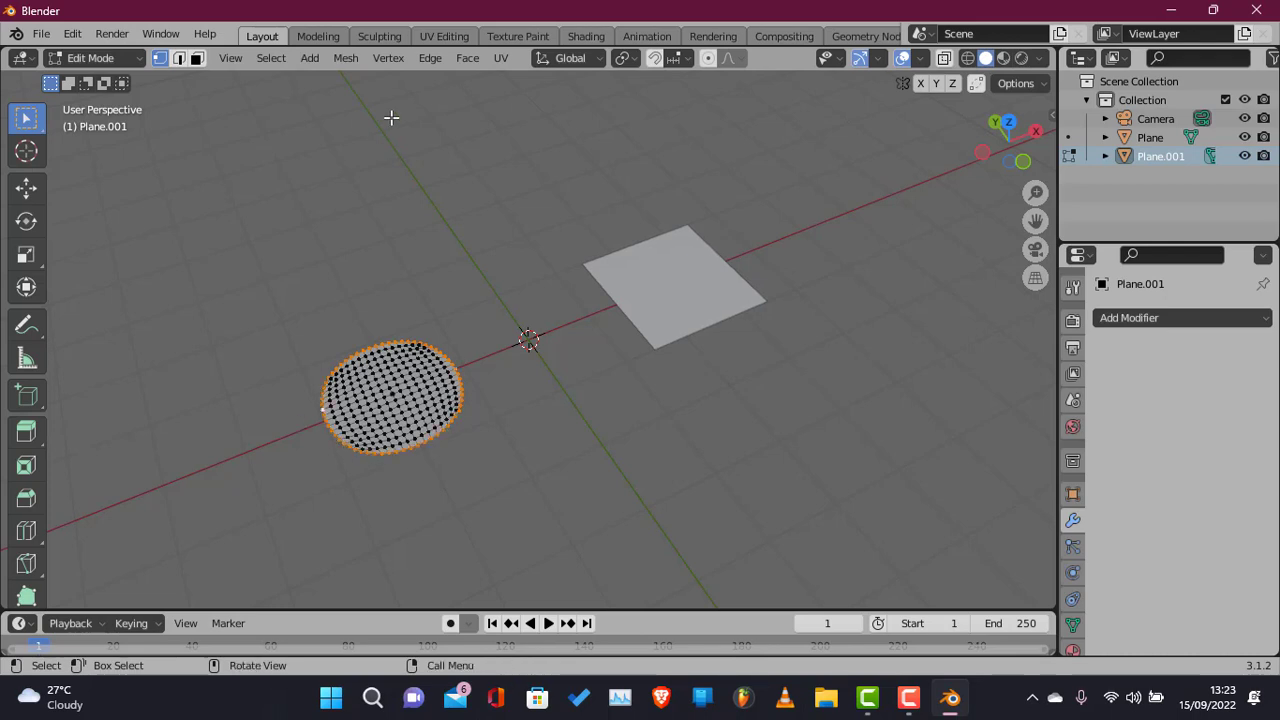
{"action": "key", "text": "alt+a"}
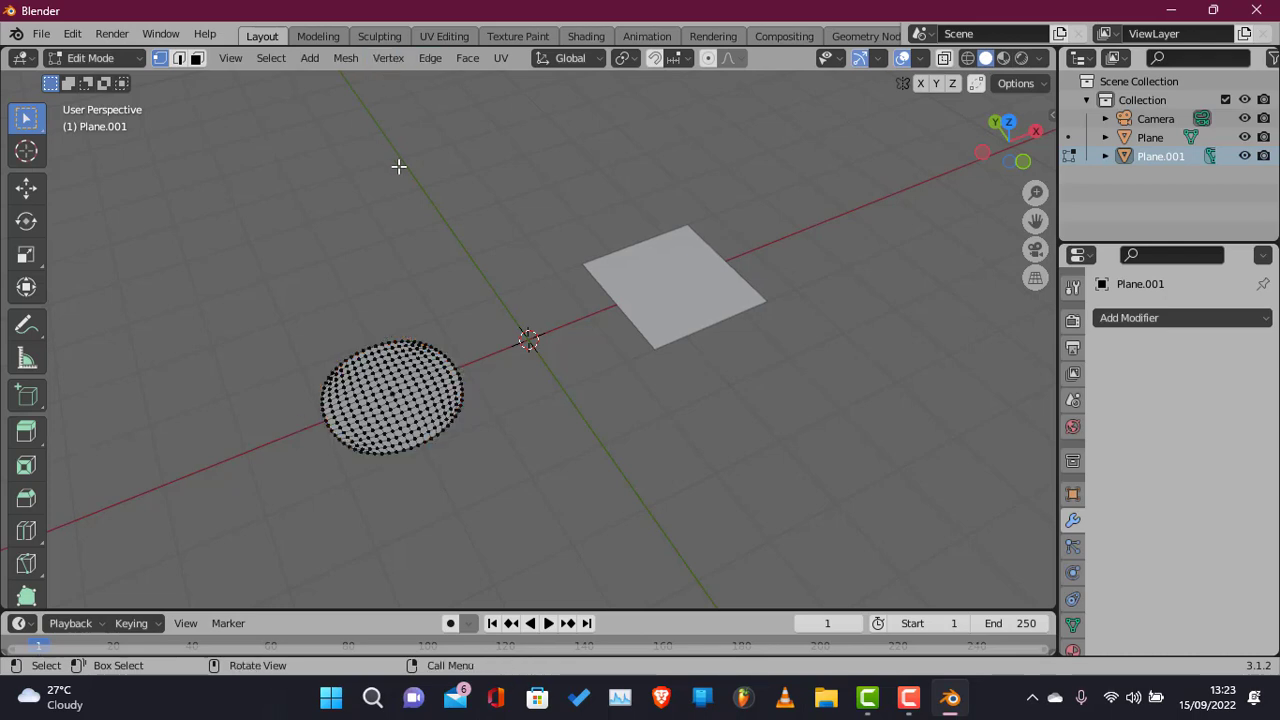
{"action": "left_click", "coordinate": [362, 328], "text": "alt+shift"}
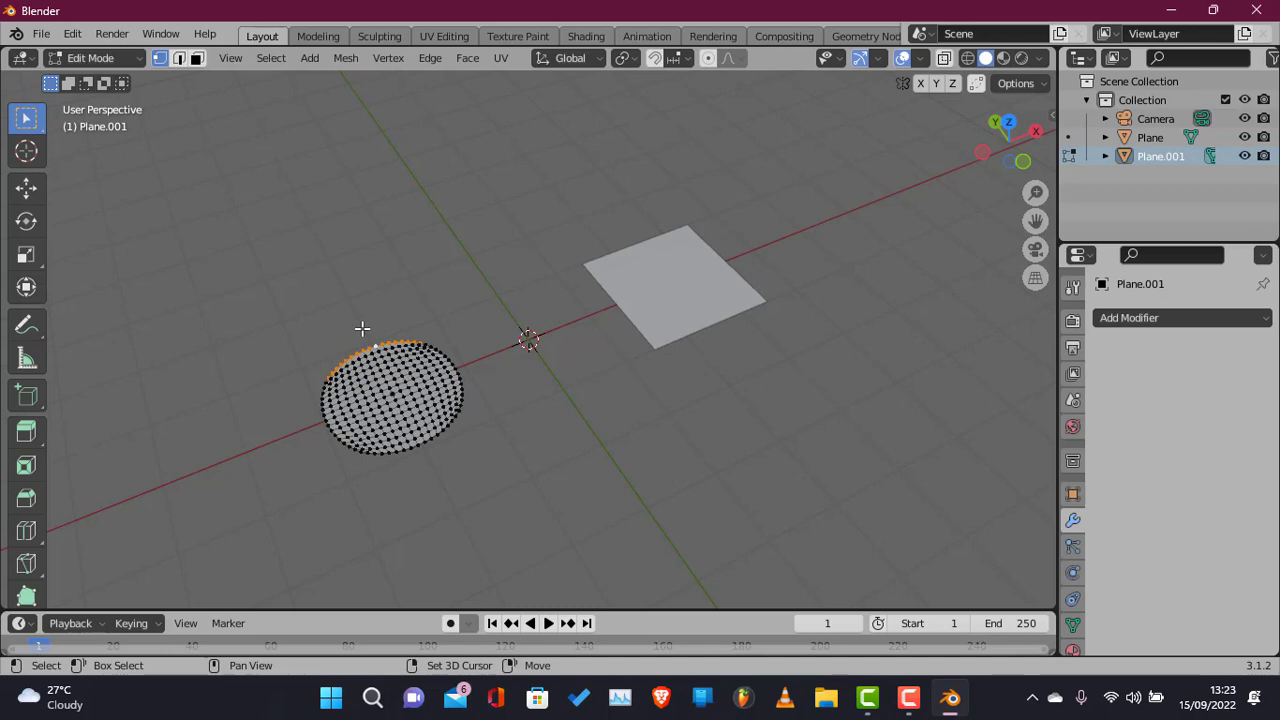
{"action": "left_click", "coordinate": [480, 346], "text": "alt+shift"}
{"action": "left_click", "coordinate": [448, 484], "text": "alt+shift"}
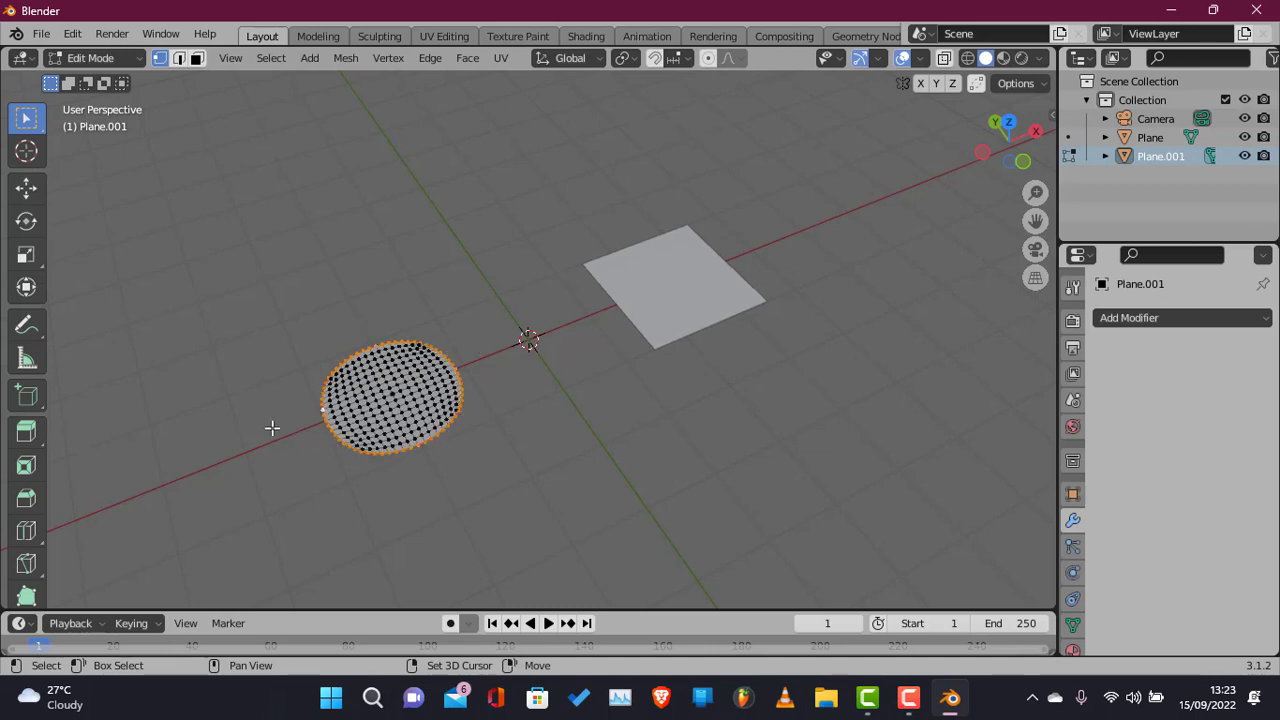
Reshape the rim with LoopTools Circle, rescale it, and return to Object Mode.
{"action": "right_click", "coordinate": [274, 428]}
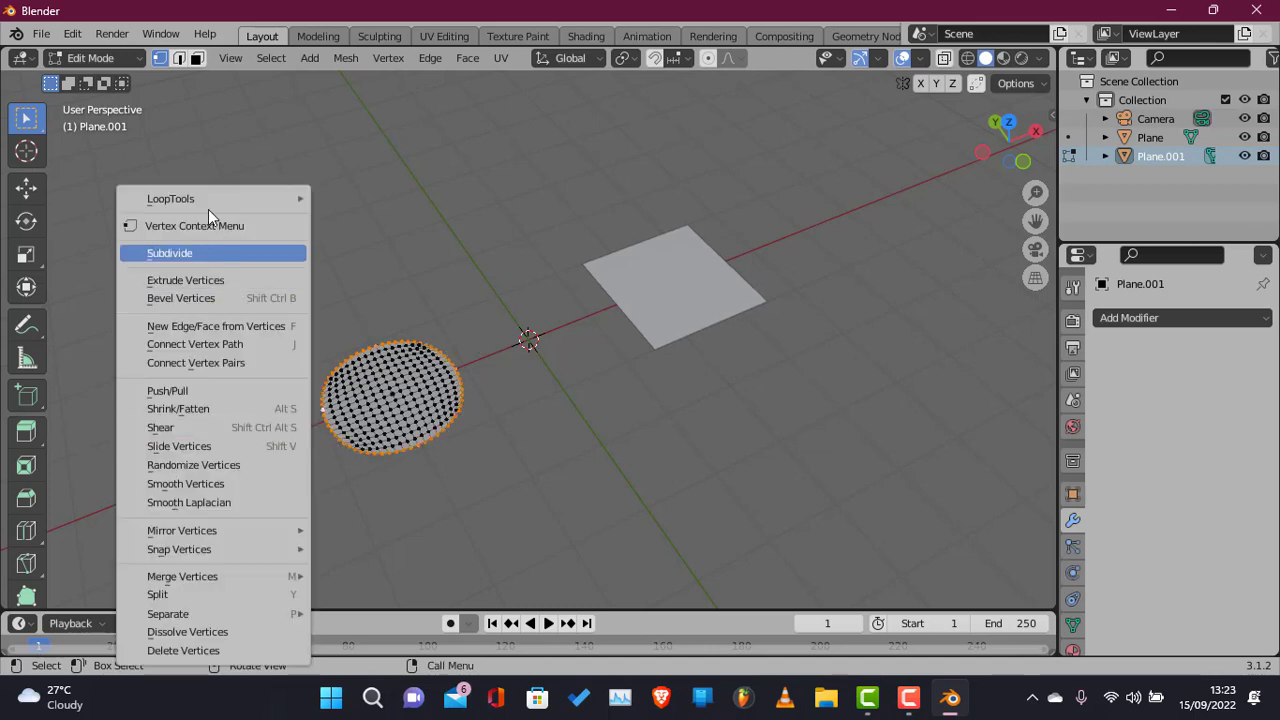
{"action": "mouse_move", "coordinate": [220, 198]}
{"action": "left_click", "coordinate": [376, 218]}
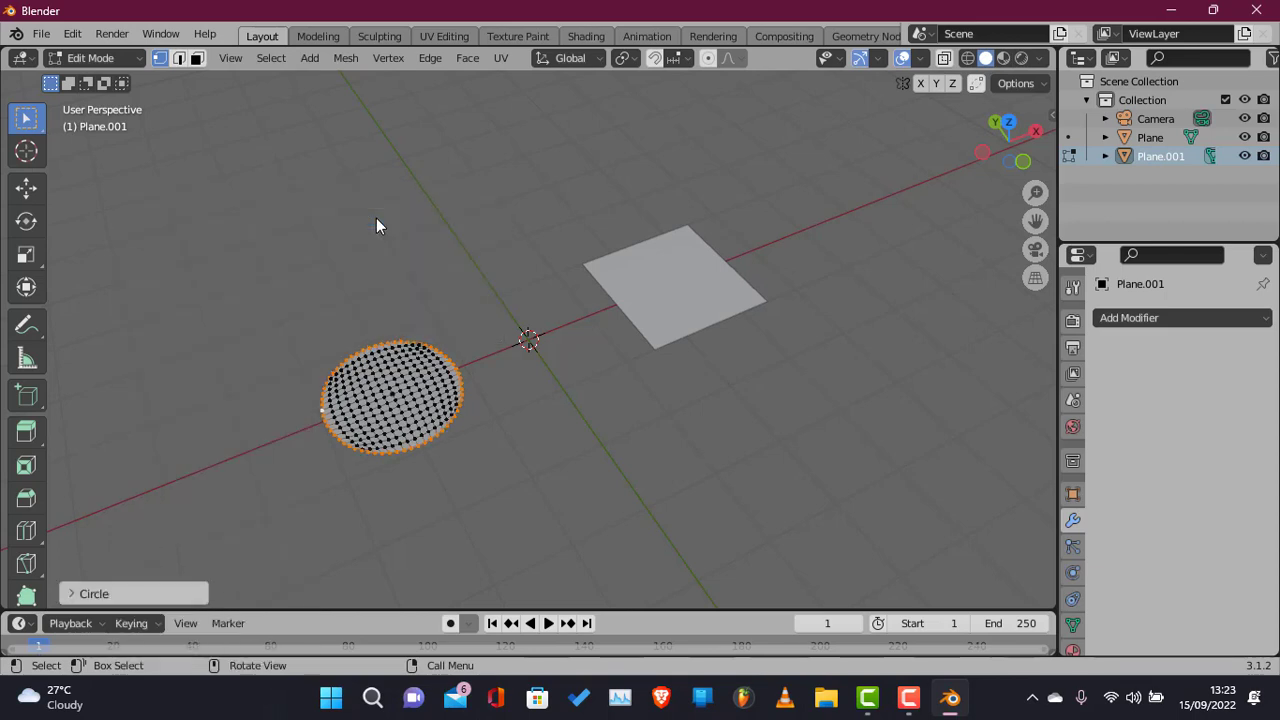
{"action": "key", "text": "s"}
{"action": "left_click", "coordinate": [614, 355]}
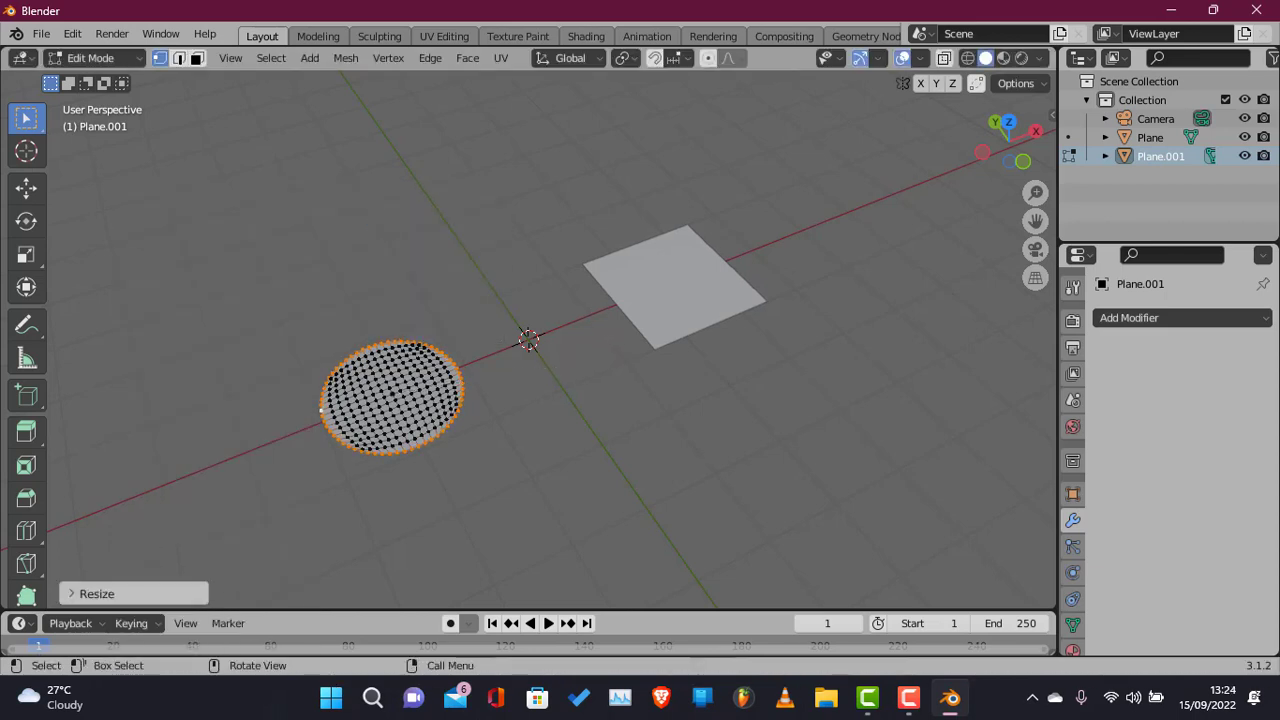
{"action": "key", "text": "Tab"}
Subdivide the whole square plane mesh with 5 cuts.
{"action": "left_click", "coordinate": [685, 304]}
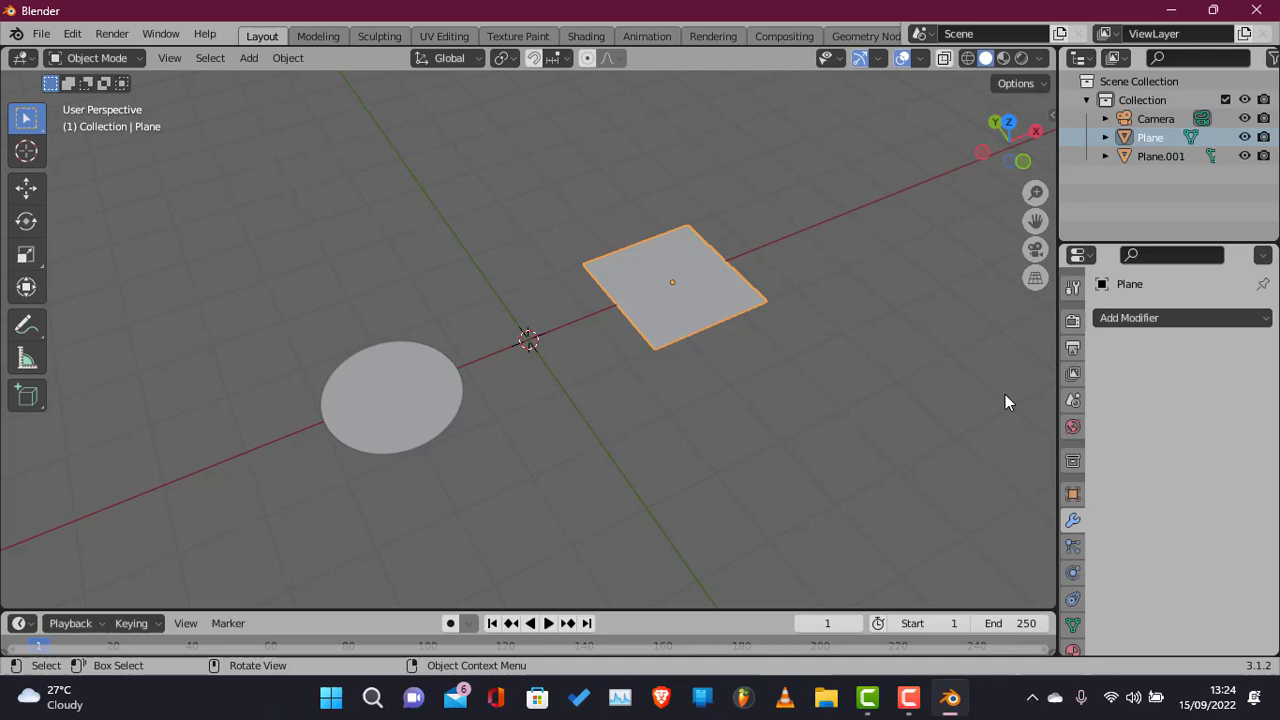
{"action": "key", "text": "Tab"}
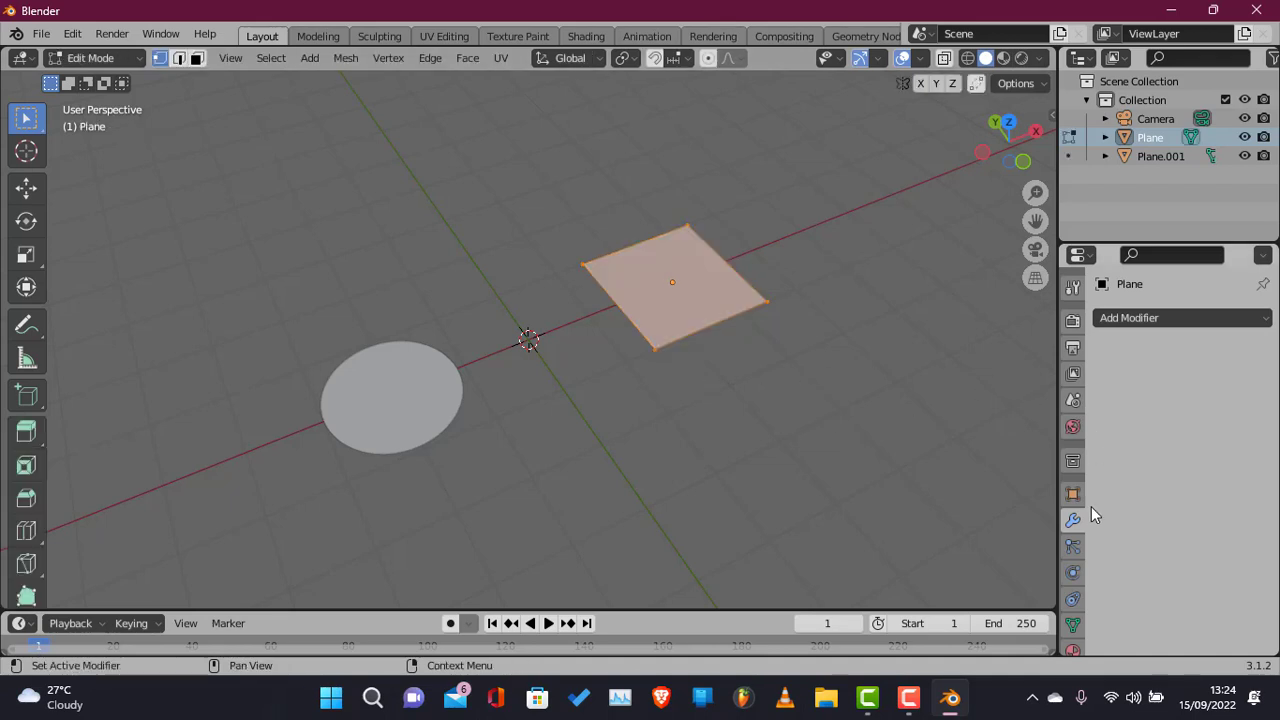
{"action": "left_click", "coordinate": [889, 404]}
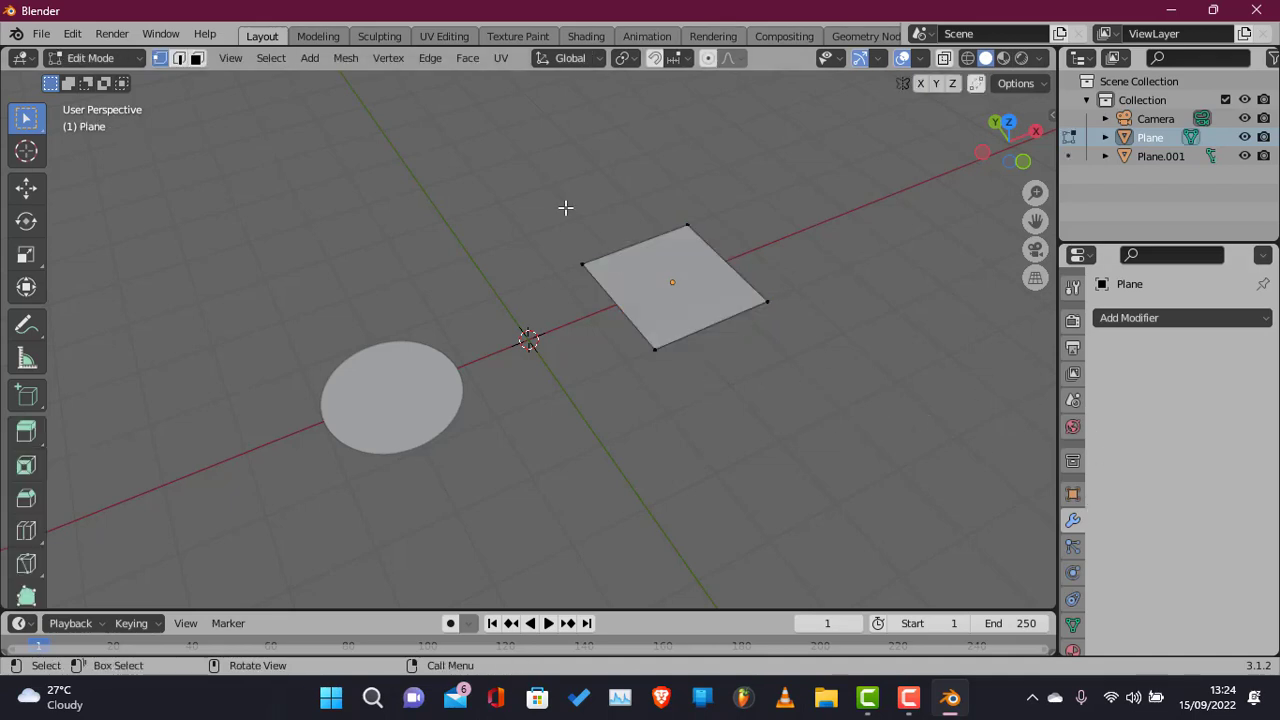
{"action": "left_click_drag", "start_coordinate": [554, 190], "coordinate": [866, 486]}
{"action": "right_click", "coordinate": [866, 488]}
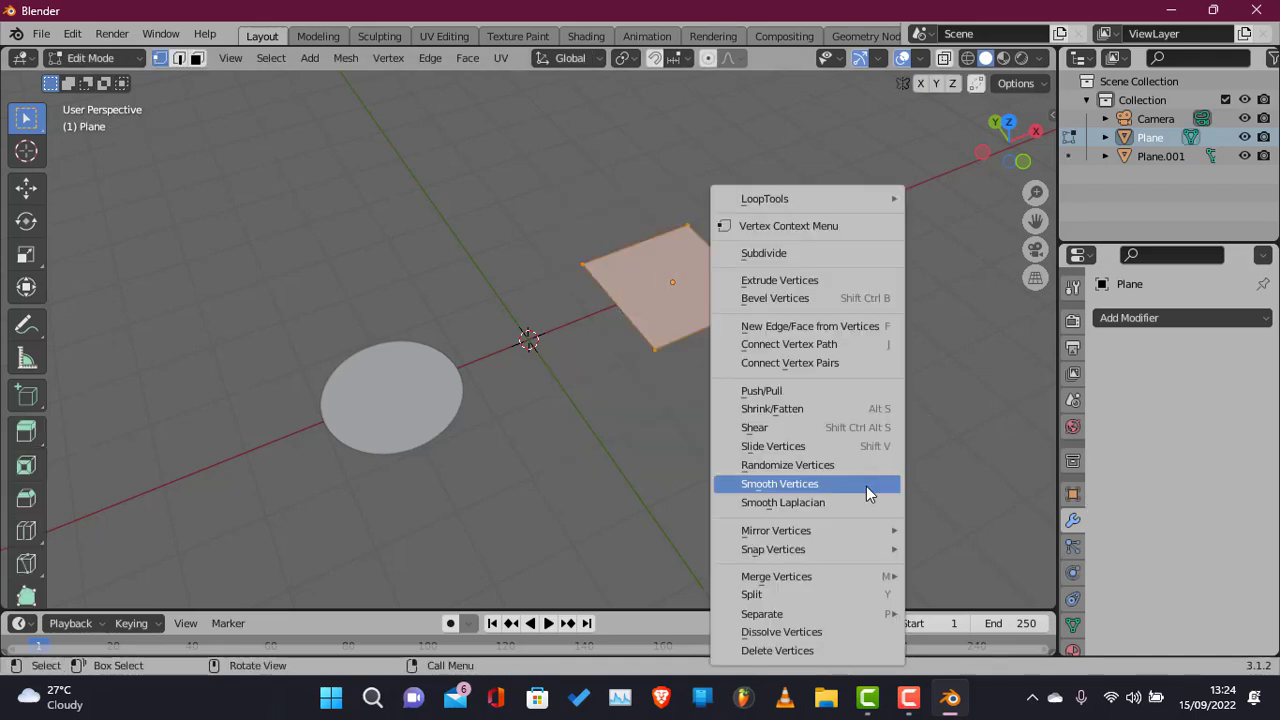
{"action": "left_click", "coordinate": [771, 253]}
{"action": "left_click_drag", "start_coordinate": [148, 610], "coordinate": [138, 588]}
{"action": "left_click", "coordinate": [132, 579]}
{"action": "left_click", "coordinate": [207, 447]}
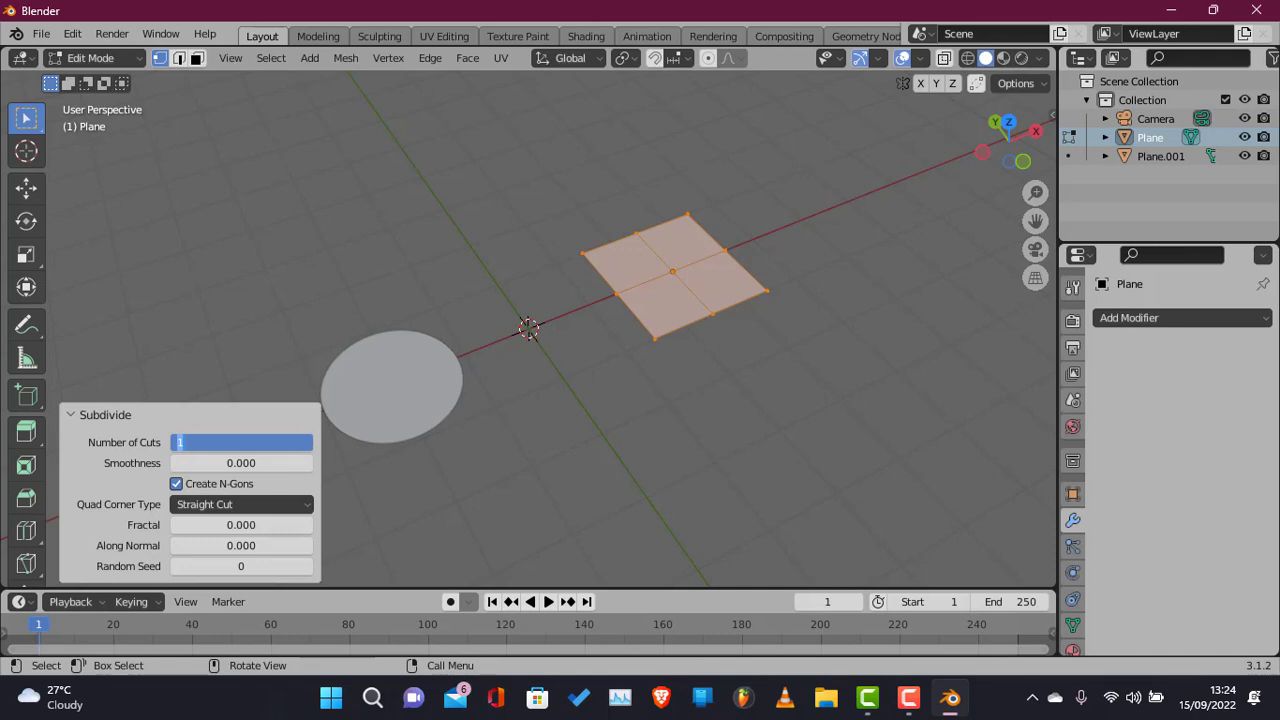
{"action": "type", "text": "5"}
{"action": "key", "text": "Return"}
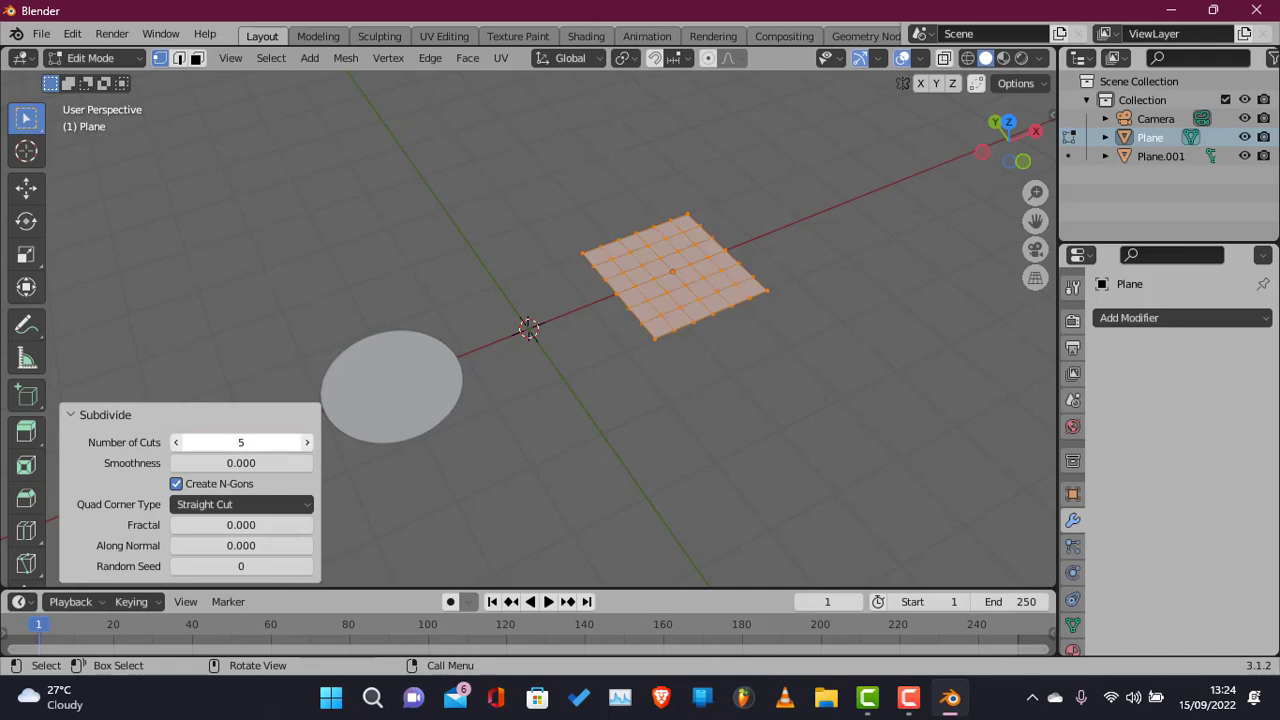
Deselect everything, then select the plane's four border edge loops.
{"action": "left_click", "coordinate": [714, 323]}
{"action": "key", "text": "Tab"}
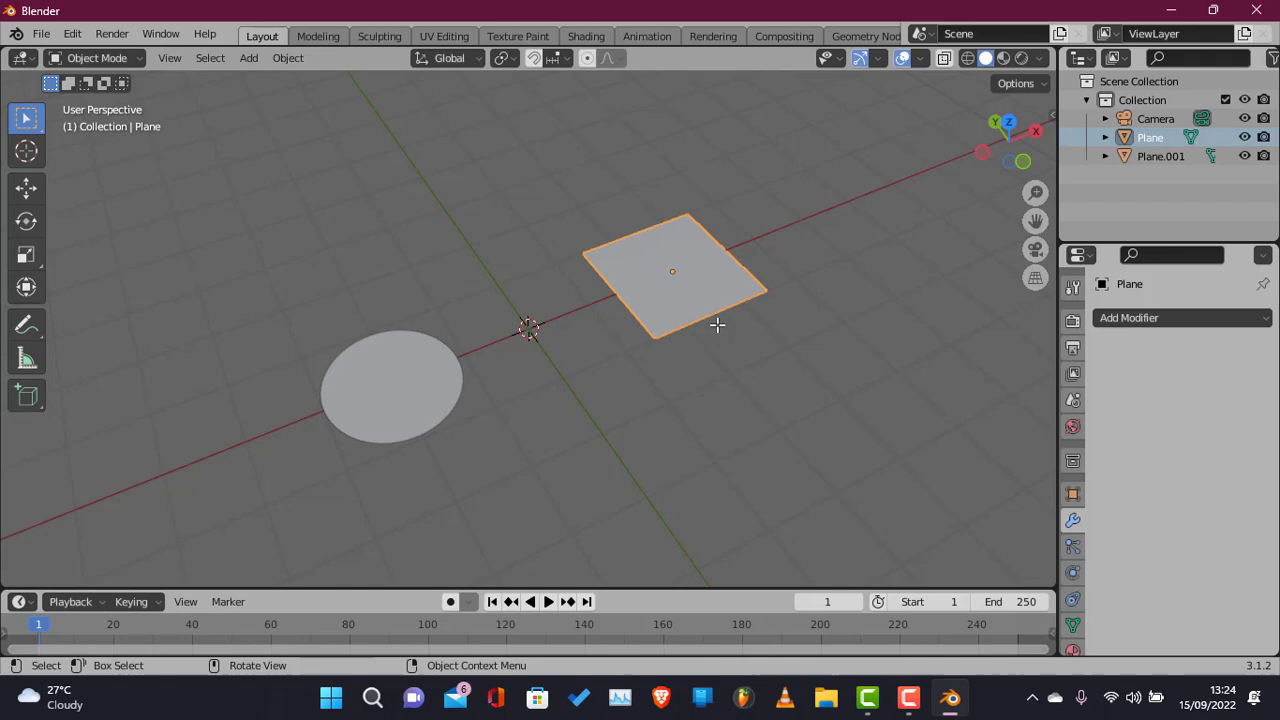
{"action": "key", "text": "Tab"}
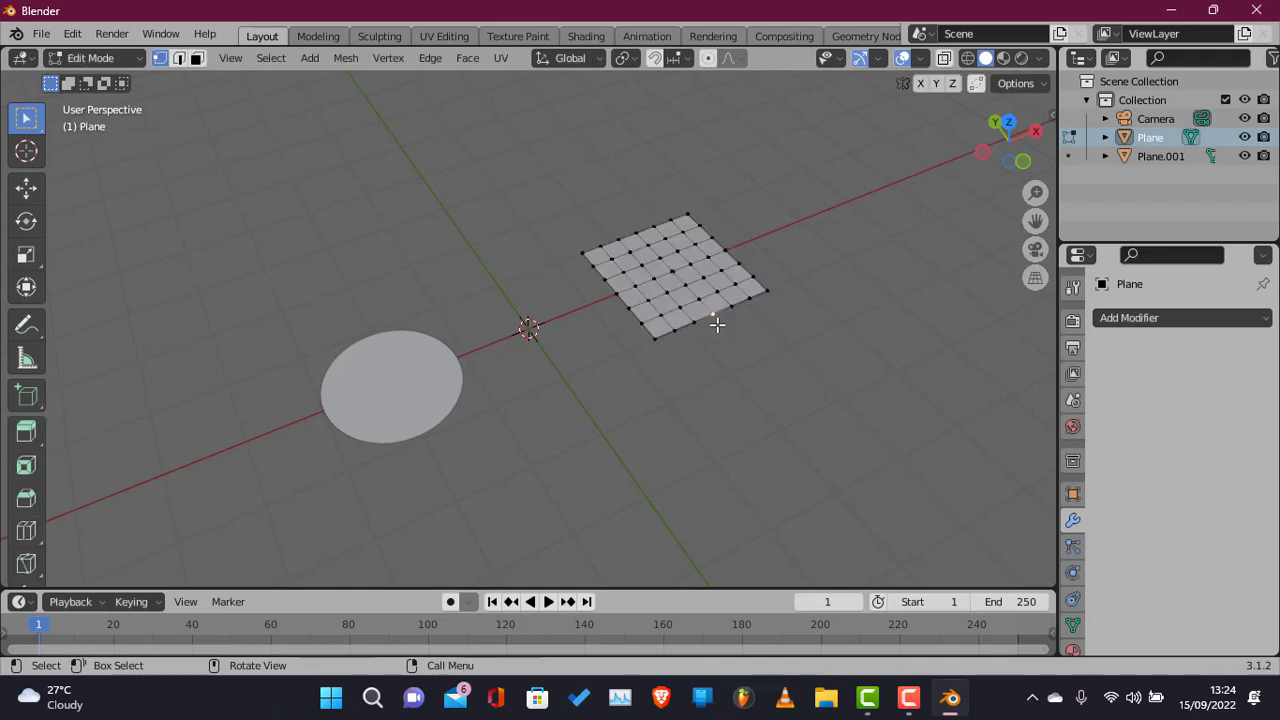
{"action": "left_click", "coordinate": [777, 265], "text": "alt"}
{"action": "key", "text": "ctrl+z"}
{"action": "left_click", "coordinate": [777, 265], "text": "alt"}
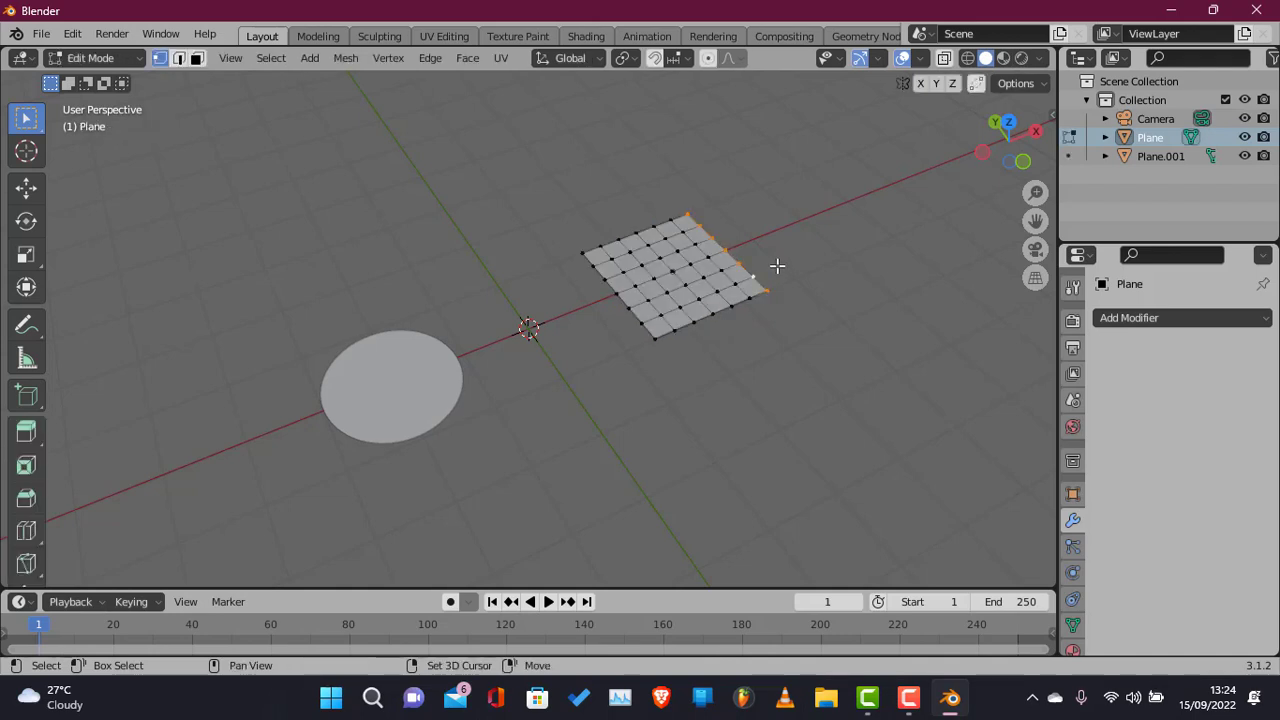
{"action": "left_click", "coordinate": [709, 348], "text": "alt+shift"}
{"action": "left_click", "coordinate": [618, 322], "text": "alt+shift"}
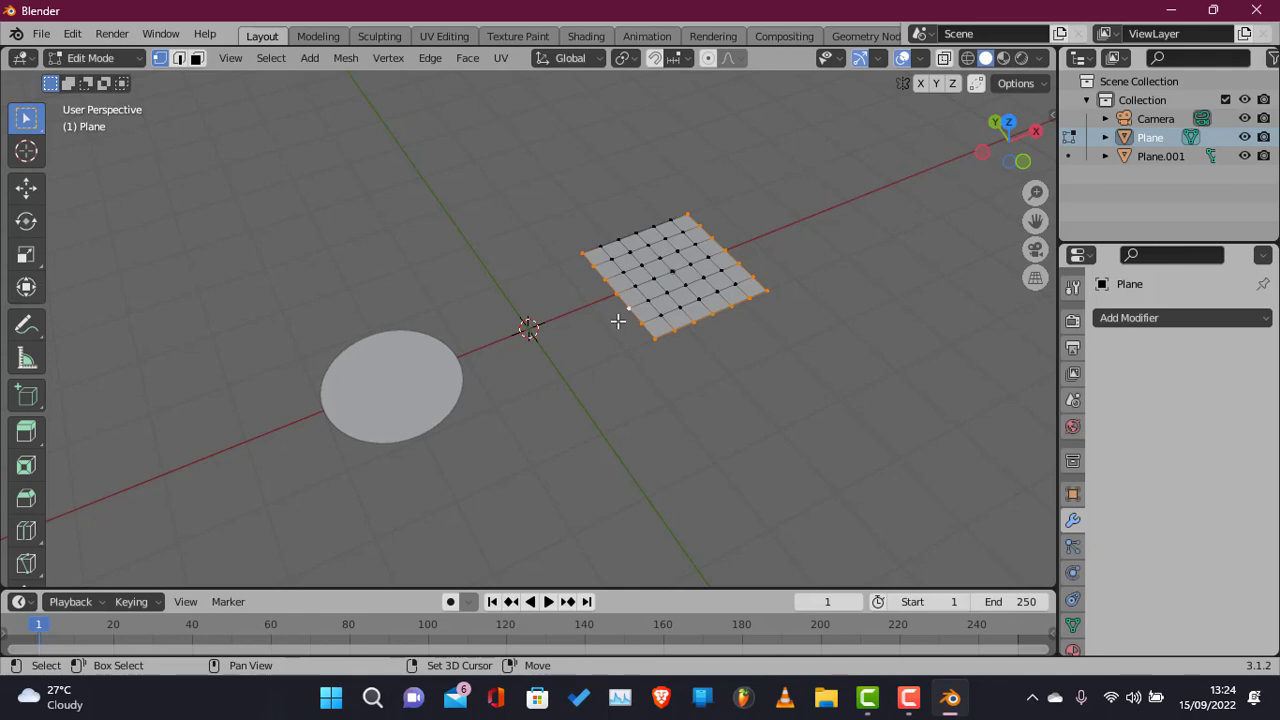
{"action": "left_click", "coordinate": [581, 197], "text": "alt+shift"}
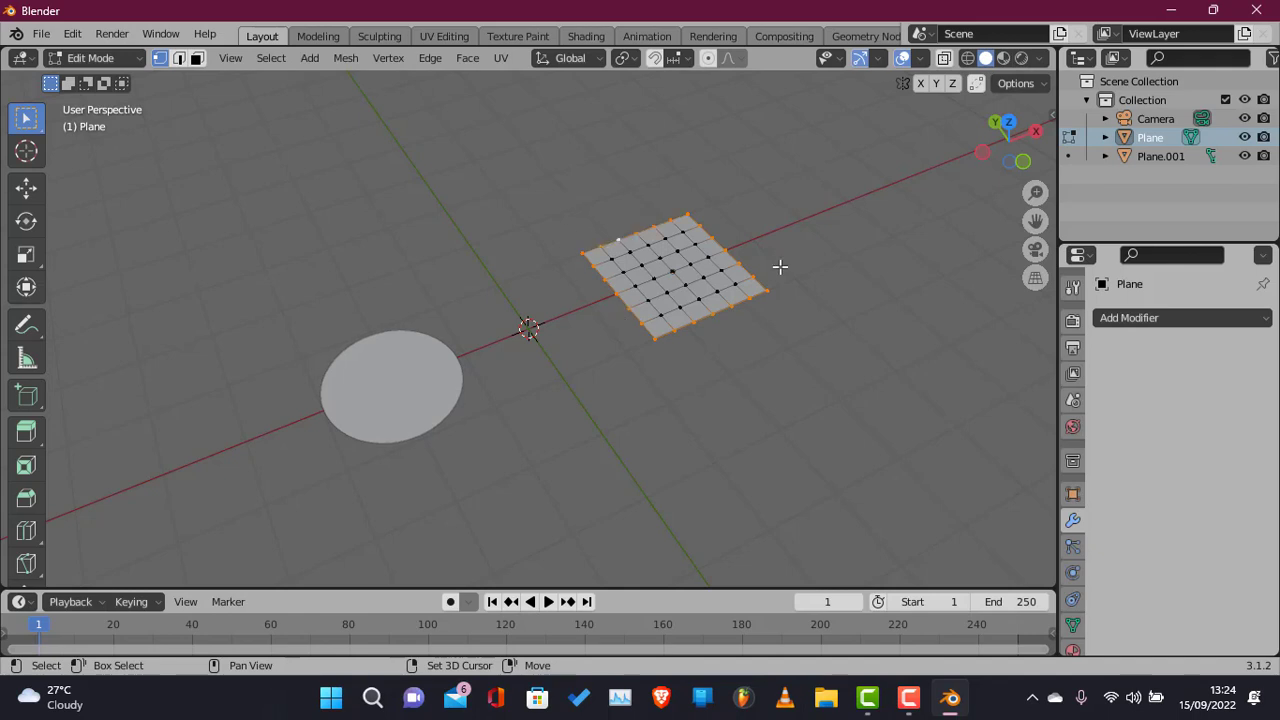
Add two vertex groups to the square plane in Object Data properties.
{"action": "left_click", "coordinate": [1072, 600]}
{"action": "left_click", "coordinate": [1072, 624]}
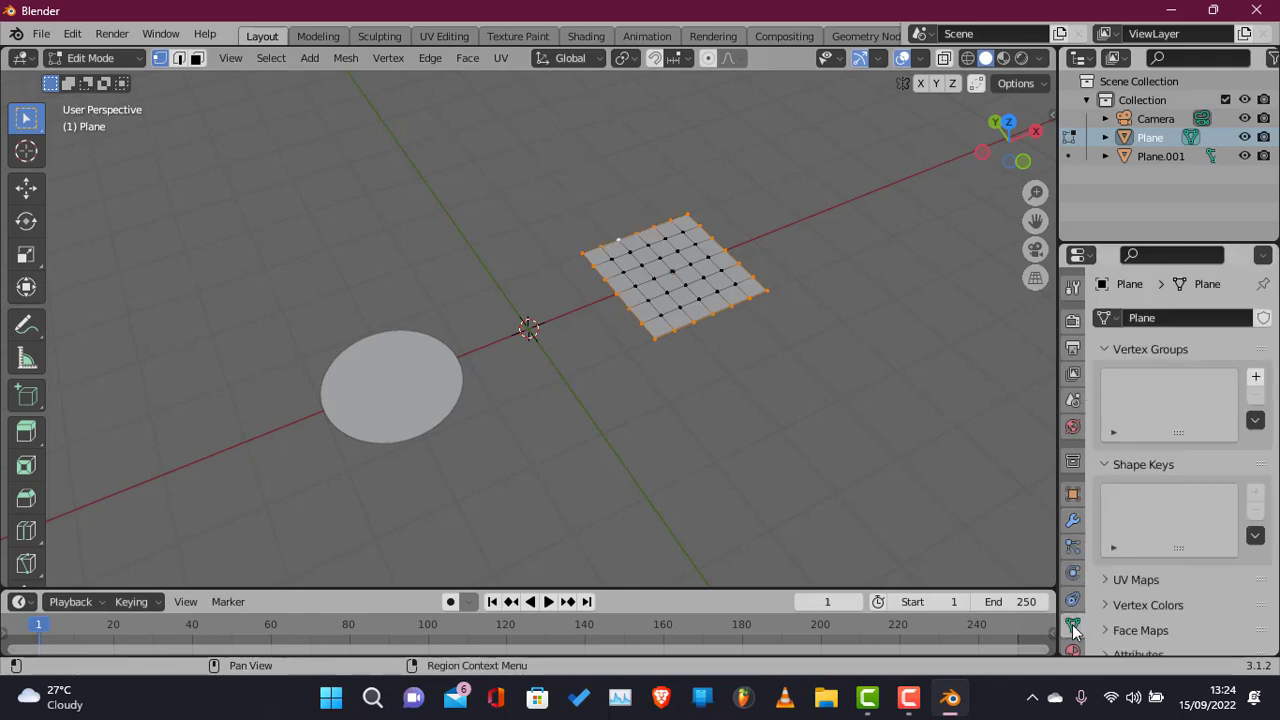
{"action": "left_click", "coordinate": [1256, 377]}
{"action": "left_click", "coordinate": [1256, 377]}
{"action": "left_click", "coordinate": [1256, 394]}
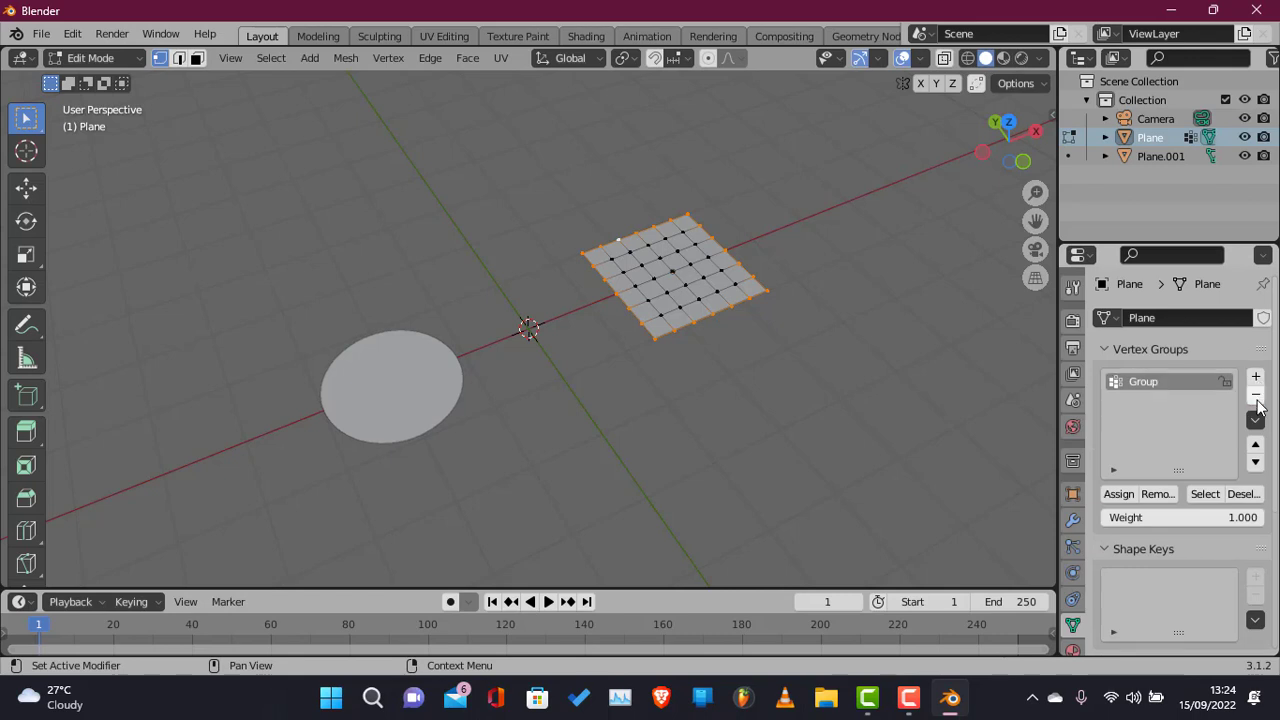
{"action": "left_click", "coordinate": [1256, 380]}
{"action": "left_click", "coordinate": [1155, 386]}
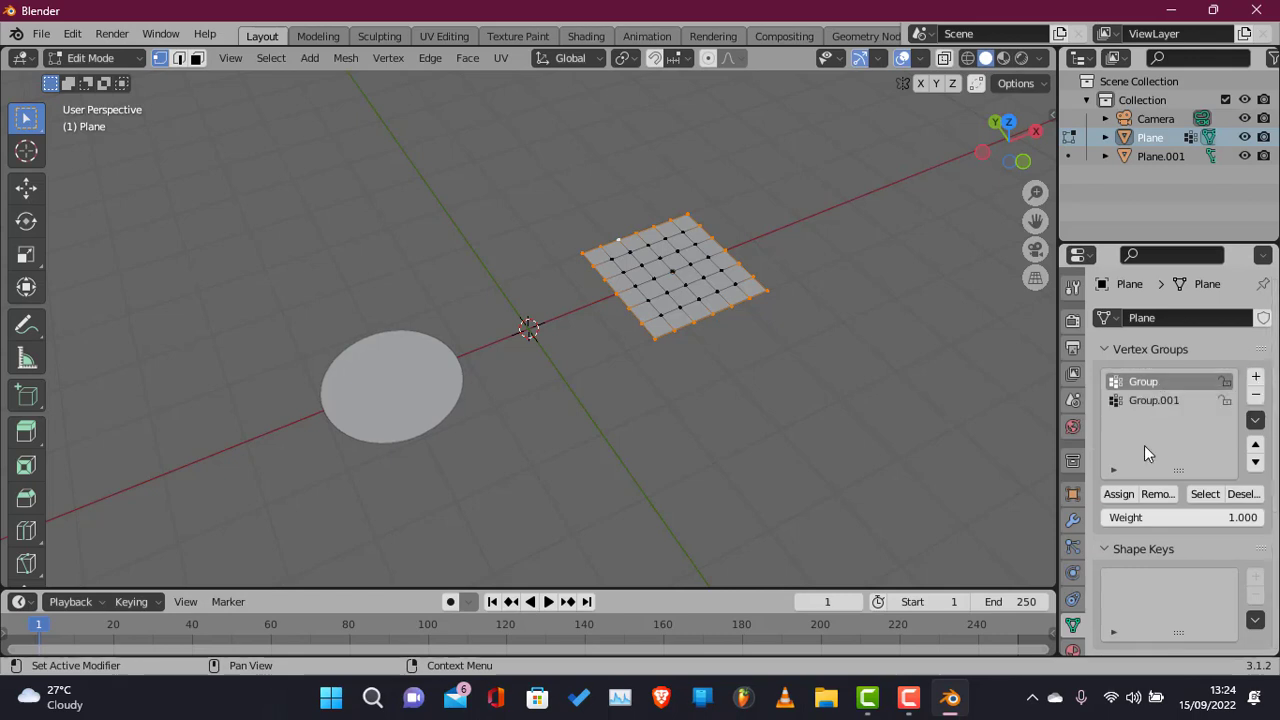
Name the groups 'rec tr' and 'circle tramp' and assign the border vertices.
{"action": "double_click", "coordinate": [1167, 382]}
{"action": "type", "text": "rec"}
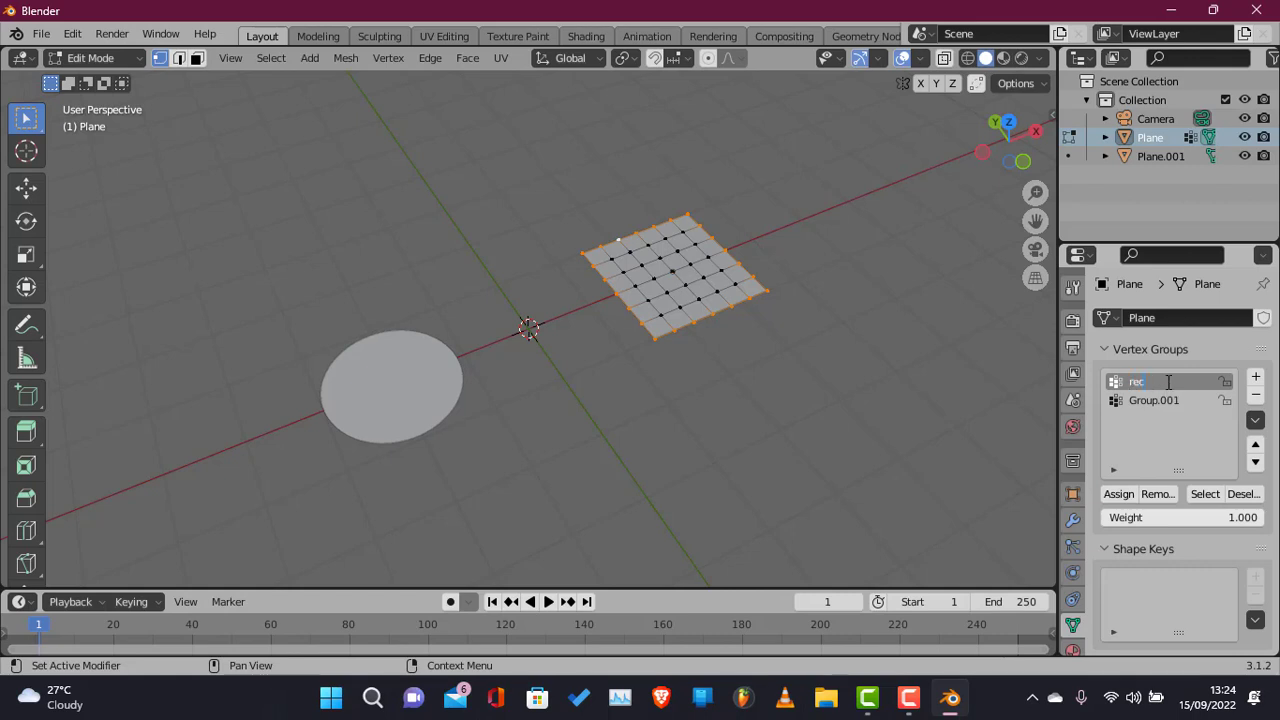
{"action": "type", "text": " tramp"}
{"action": "double_click", "coordinate": [1172, 400]}
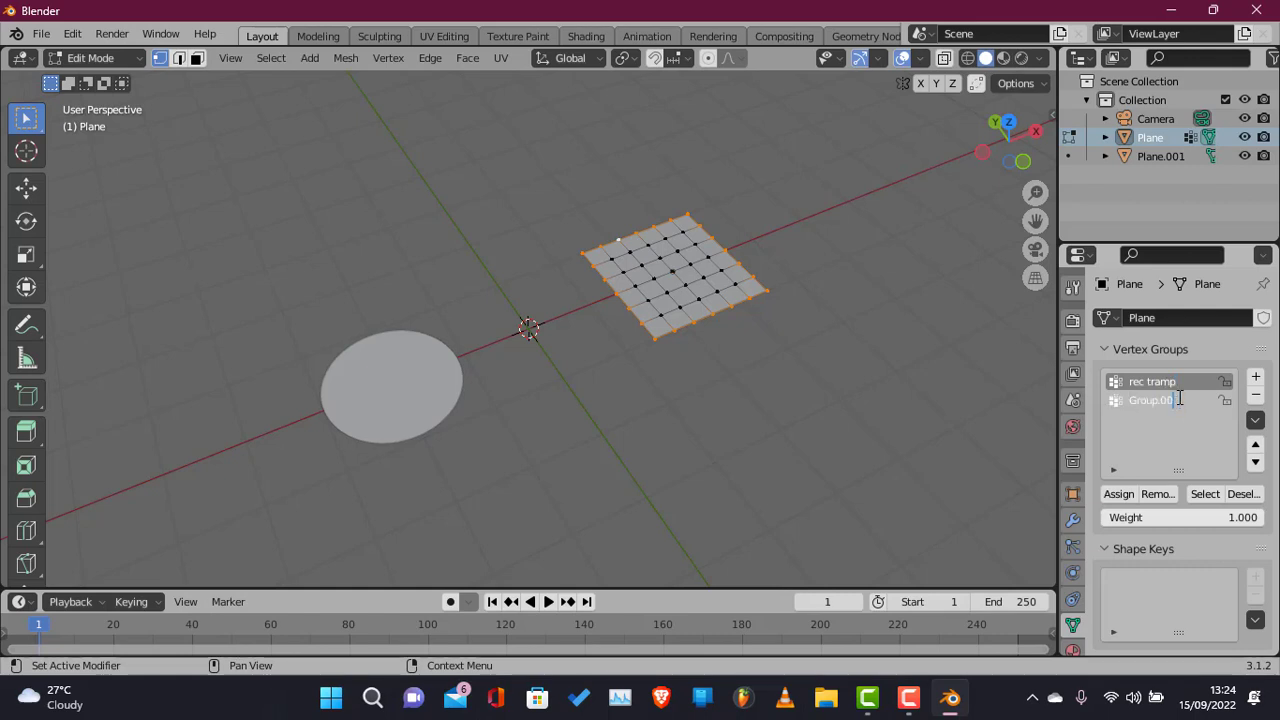
{"action": "key", "text": "BackSpace"}
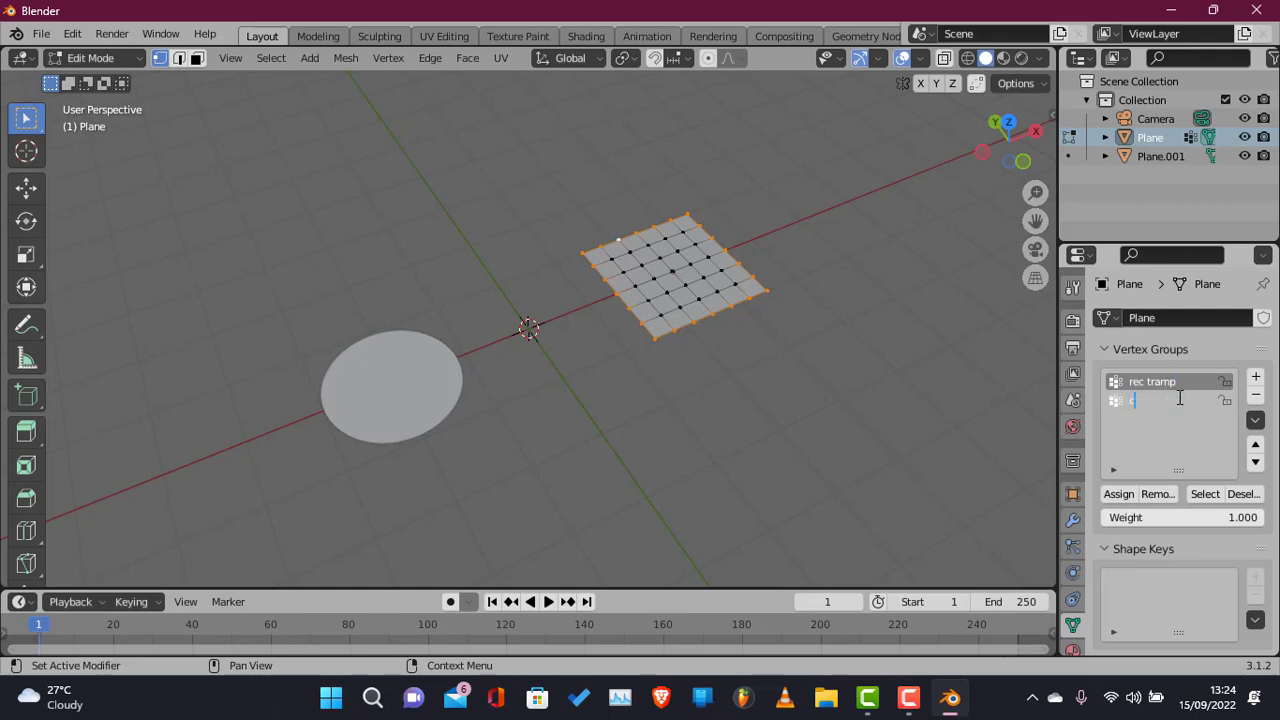
{"action": "type", "text": "circ"}
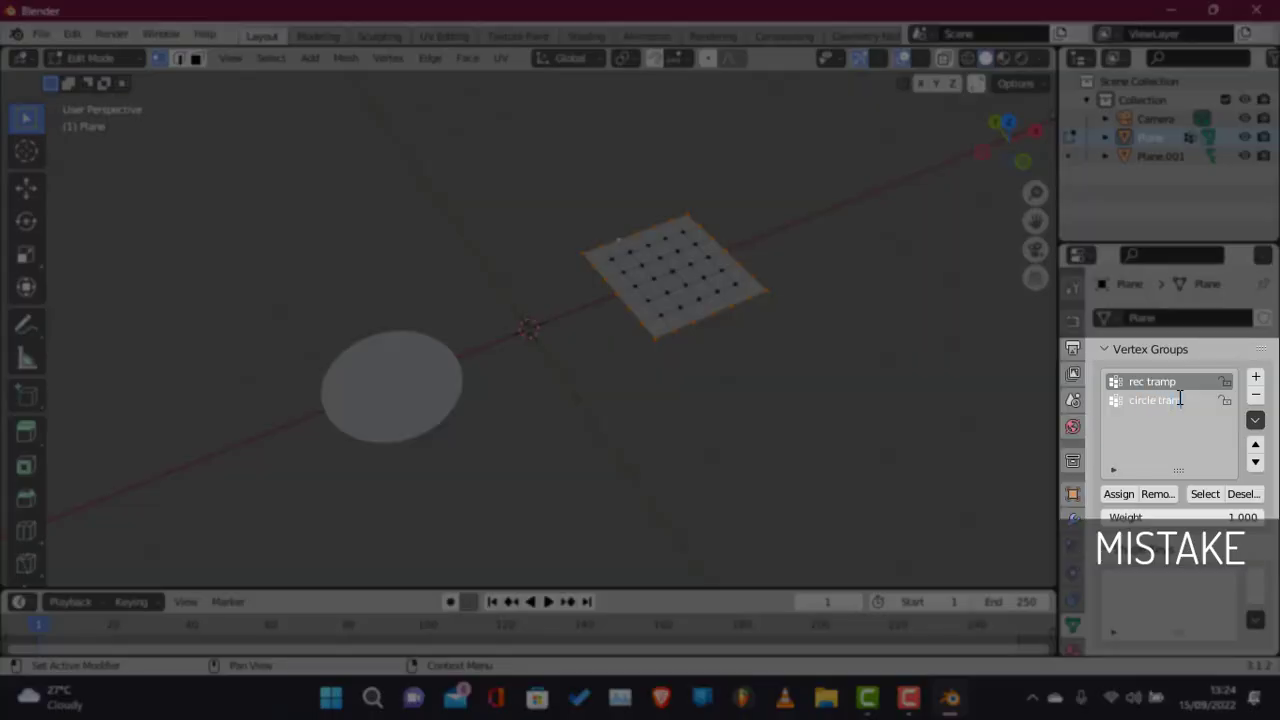
{"action": "type", "text": "le tramp"}
{"action": "key", "text": "Return"}
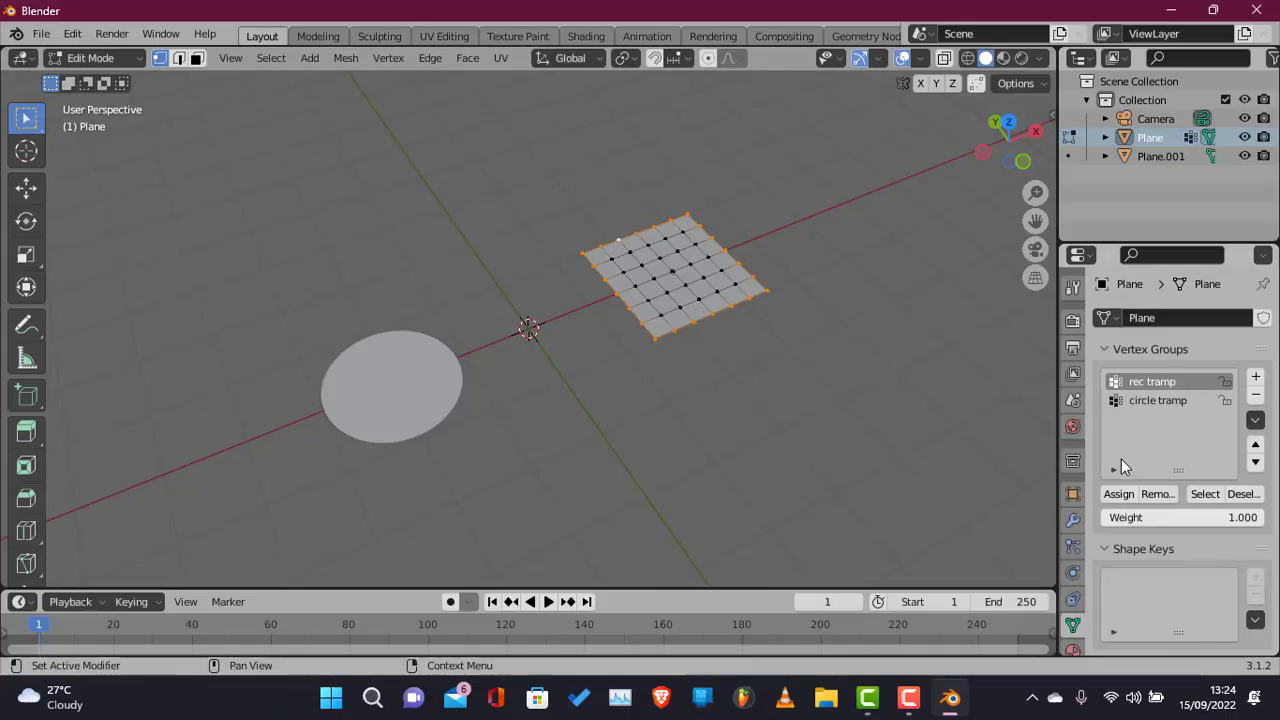
{"action": "left_click", "coordinate": [1120, 495]}
On the disc, create a 'circle tramp' vertex group and assign its selected rim vertices.
{"action": "key", "text": "Tab"}
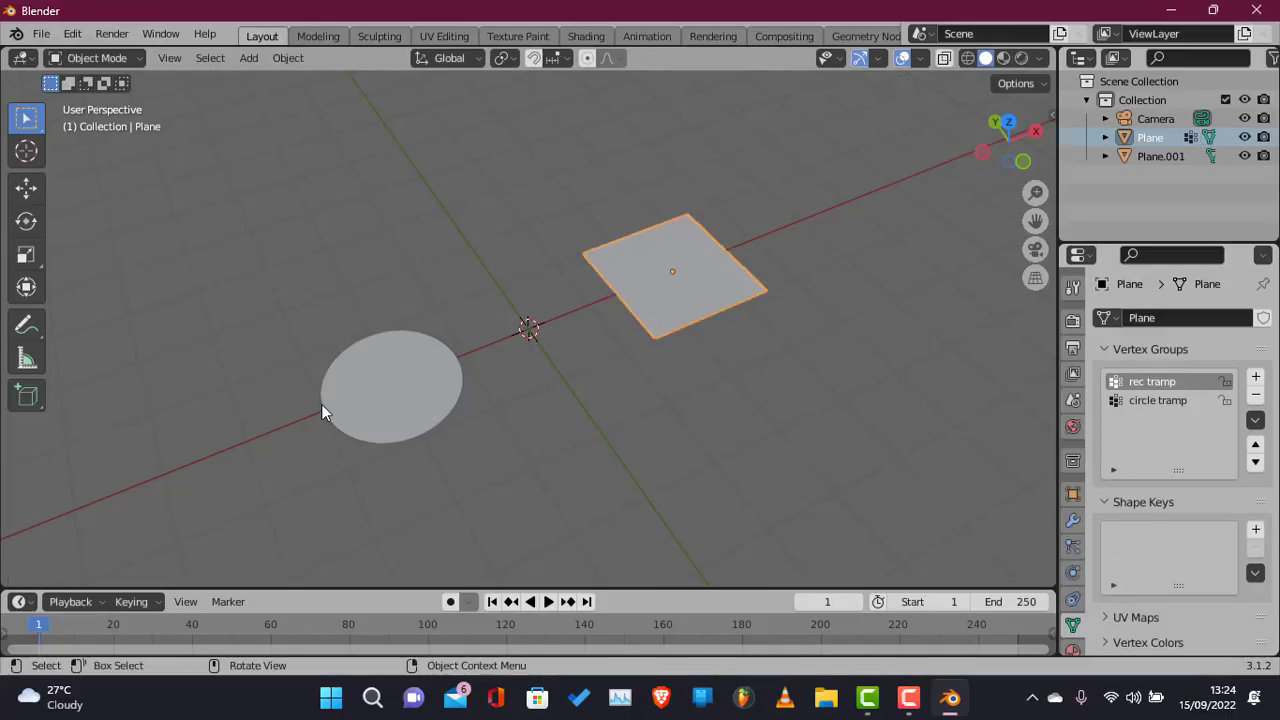
{"action": "left_click", "coordinate": [436, 401]}
{"action": "key", "text": "Tab"}
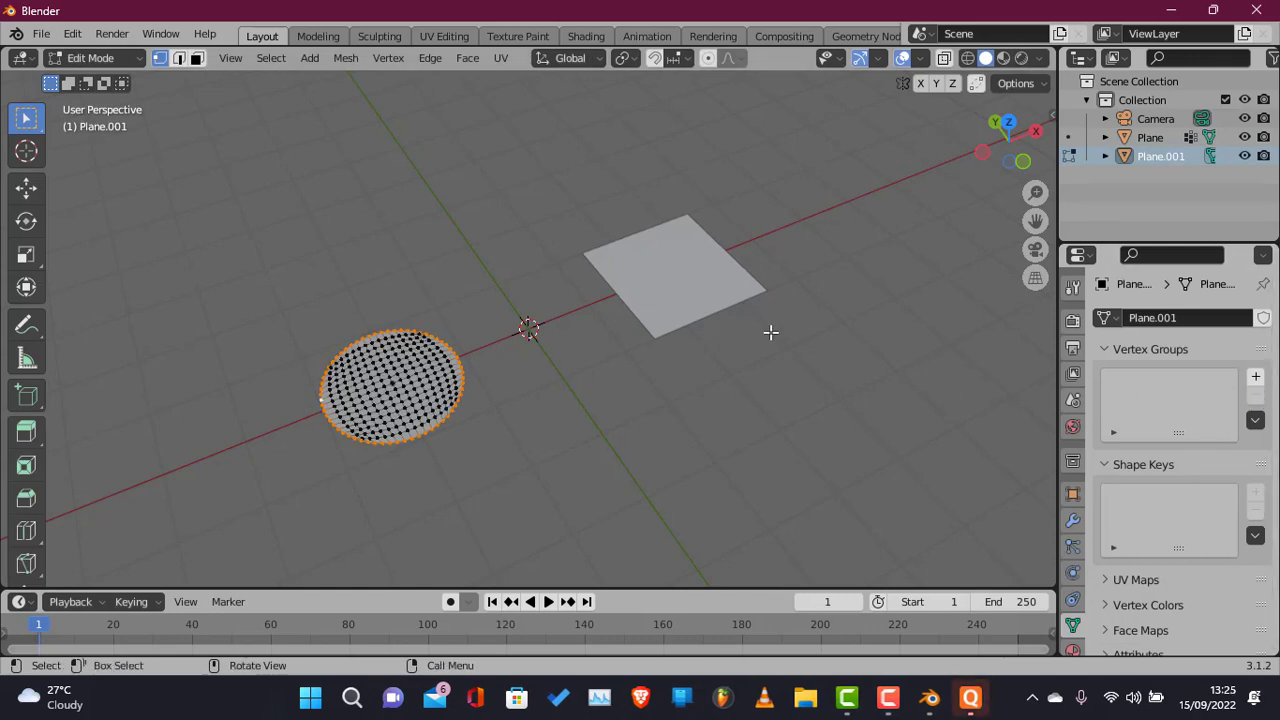
{"action": "left_click", "coordinate": [1255, 376]}
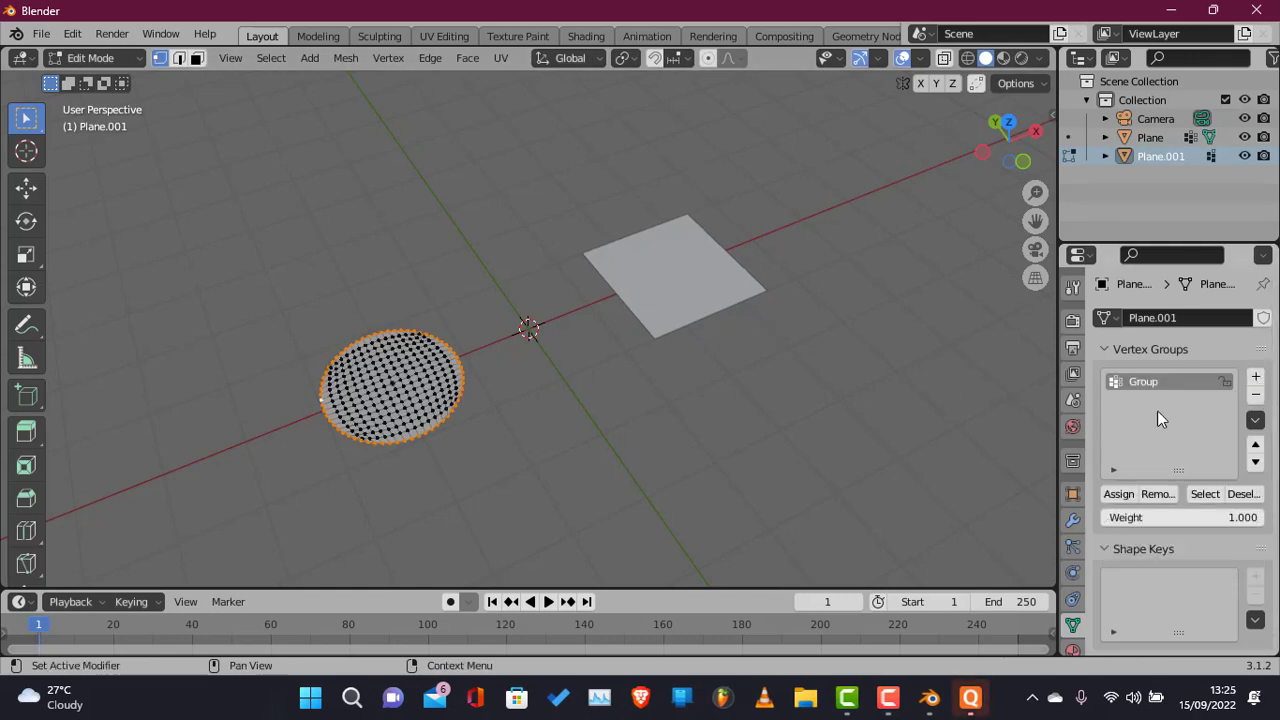
{"action": "double_click", "coordinate": [1145, 381]}
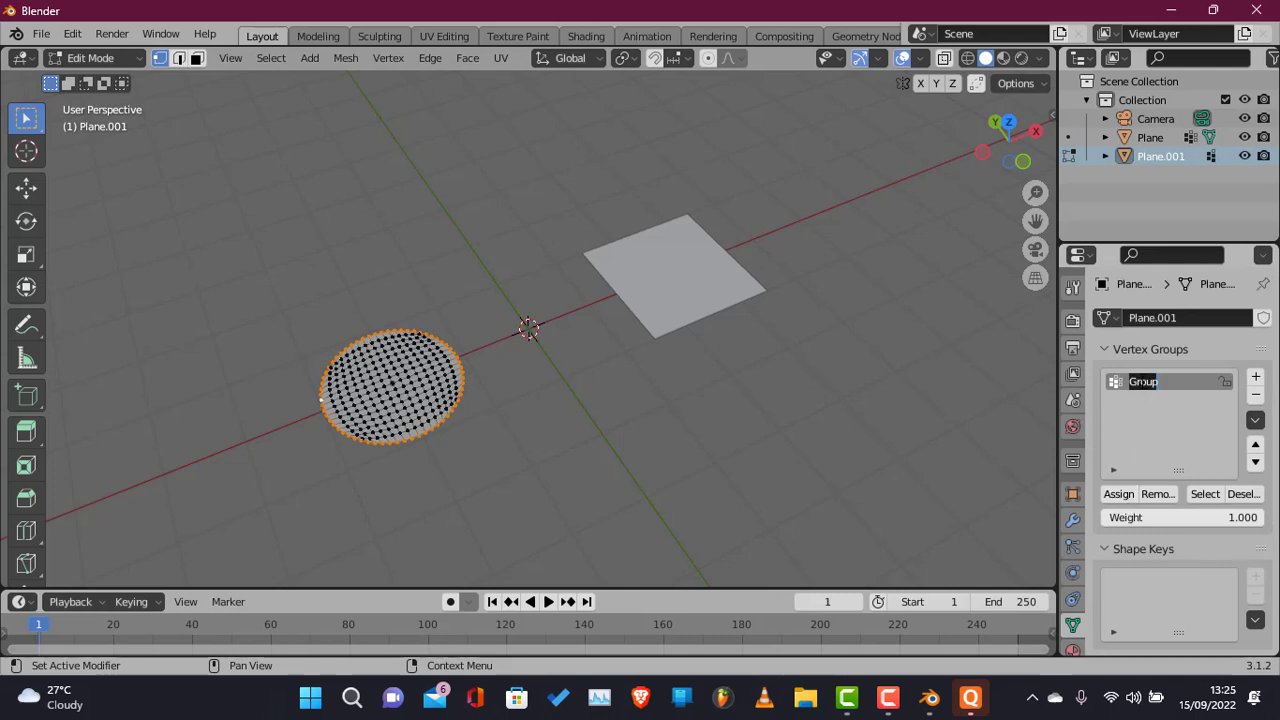
{"action": "type", "text": "c"}
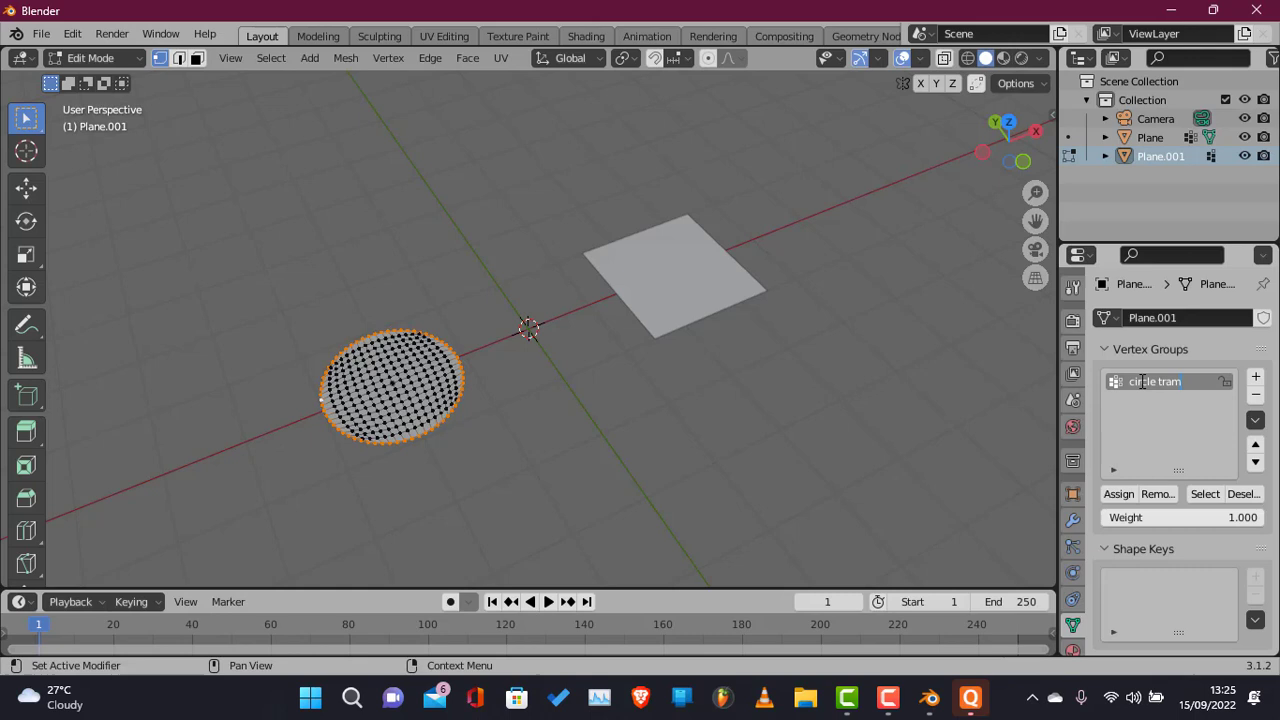
{"action": "type", "text": "ircle tramp"}
{"action": "left_click", "coordinate": [1118, 494]}
{"action": "key", "text": "Tab"}
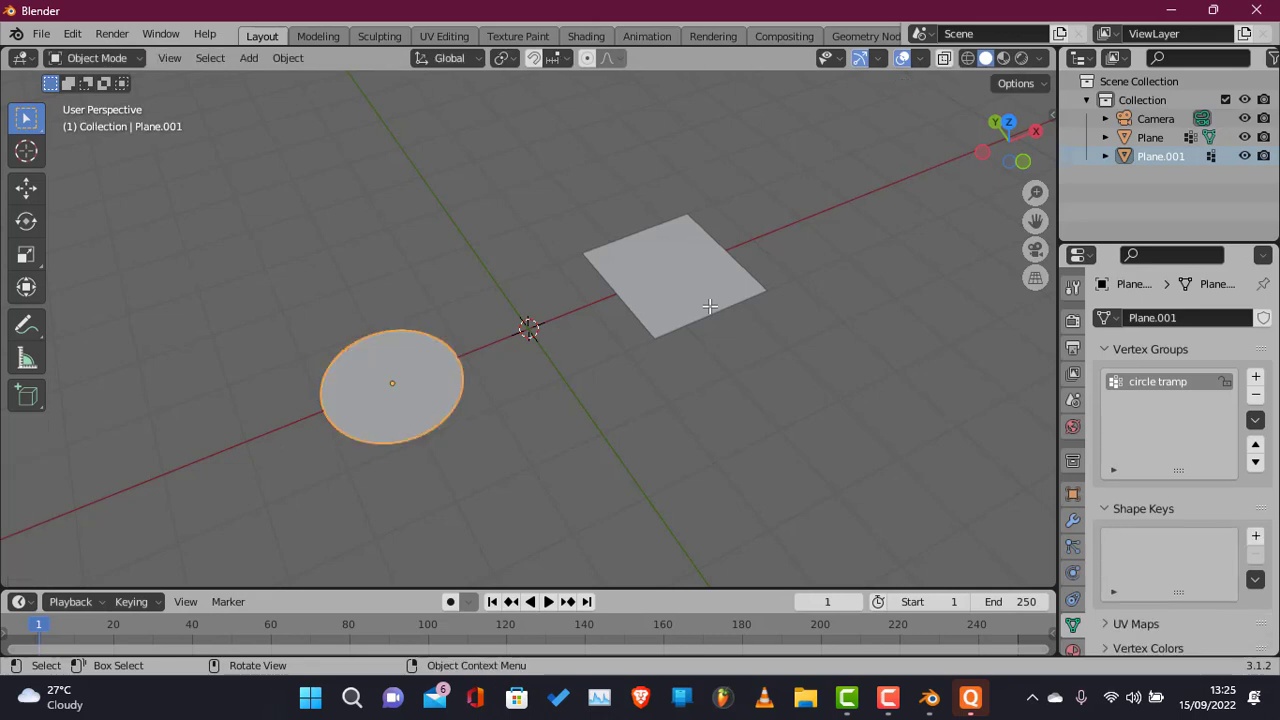
Delete both the circle tramp and rec tramp vertex groups from the square plane.
{"action": "left_click", "coordinate": [709, 307]}
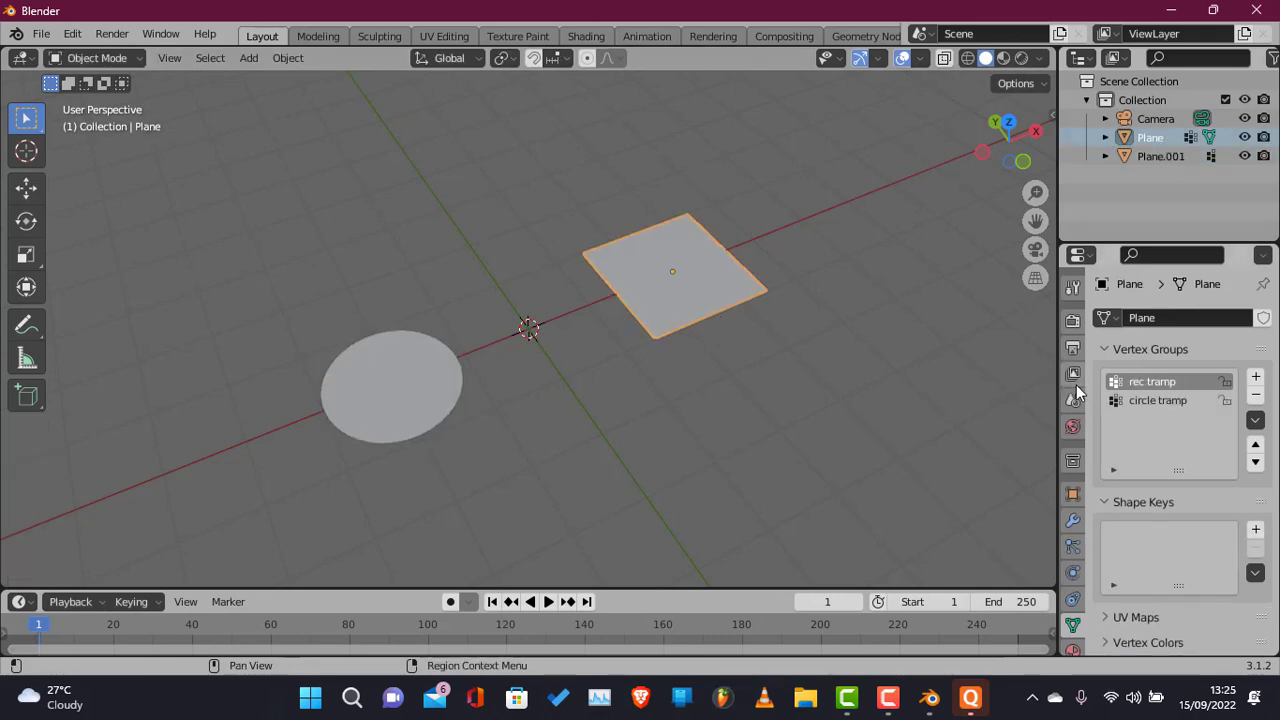
{"action": "left_click", "coordinate": [1148, 401]}
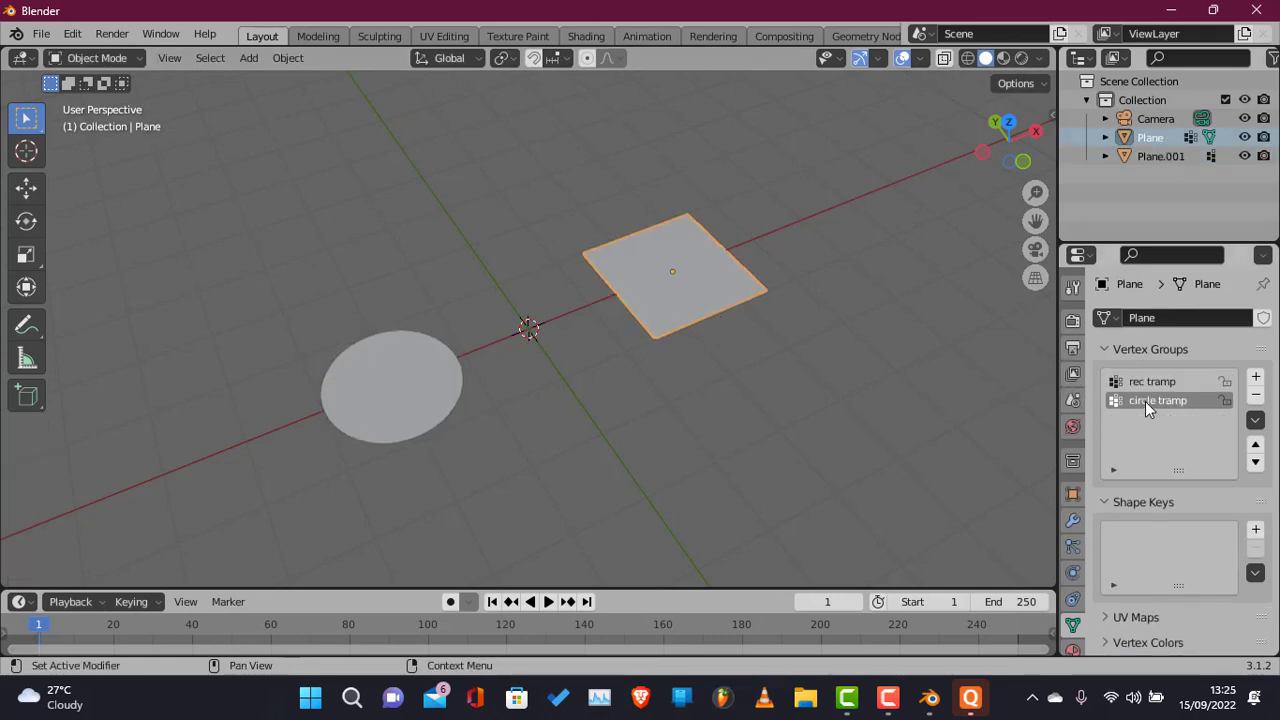
{"action": "left_click", "coordinate": [1256, 395]}
{"action": "left_click", "coordinate": [1256, 395]}
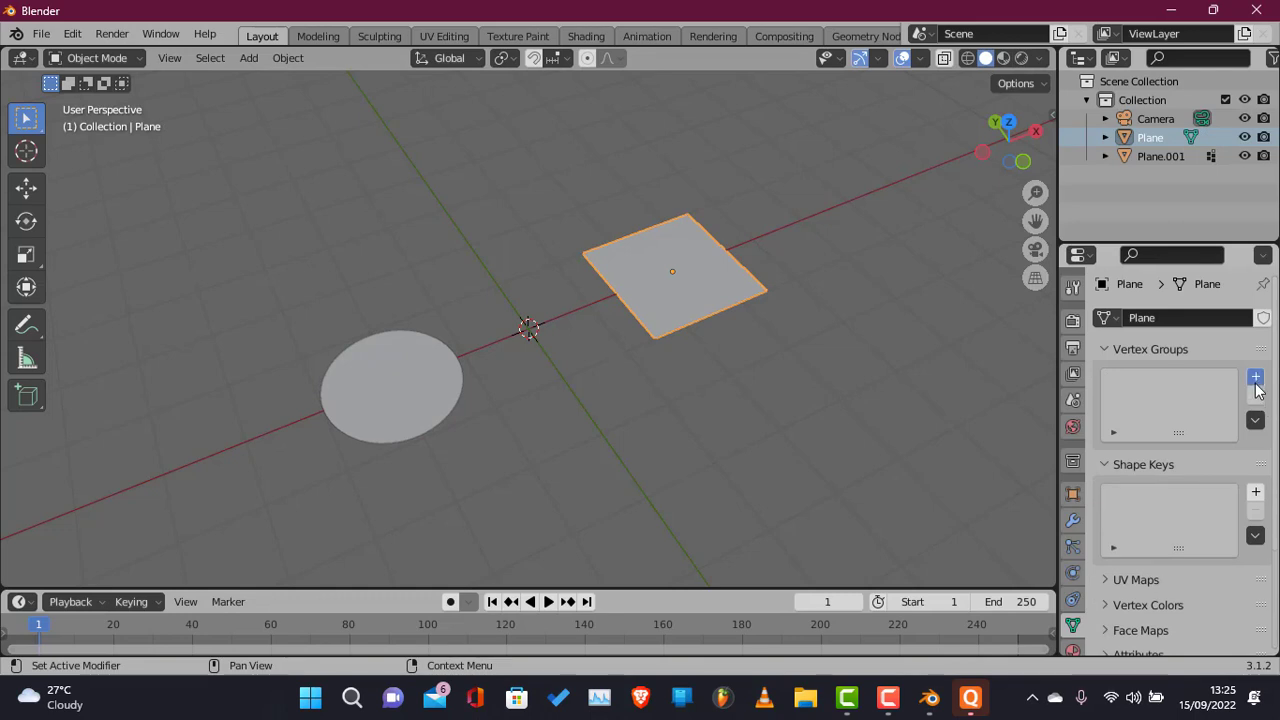
Create a new vertex group with the border vertices and name it rec tramp.
{"action": "left_click", "coordinate": [1256, 376]}
{"action": "key", "text": "Tab"}
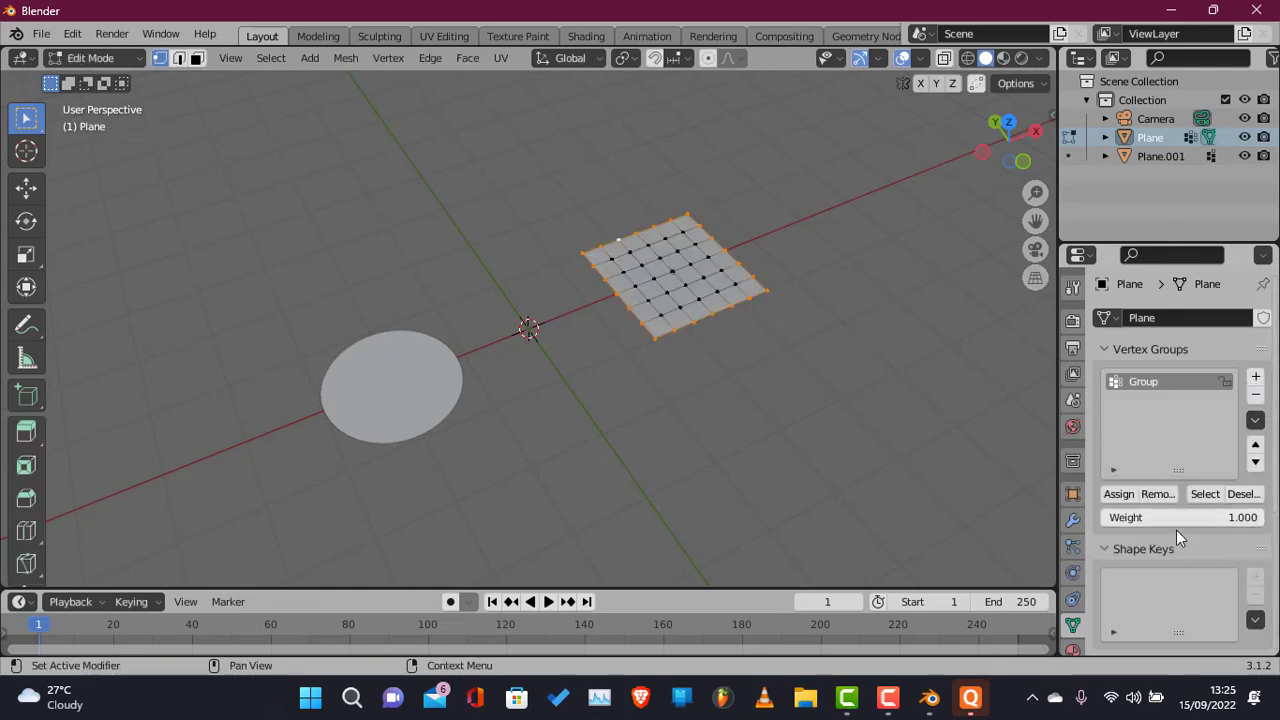
{"action": "left_click", "coordinate": [1117, 495]}
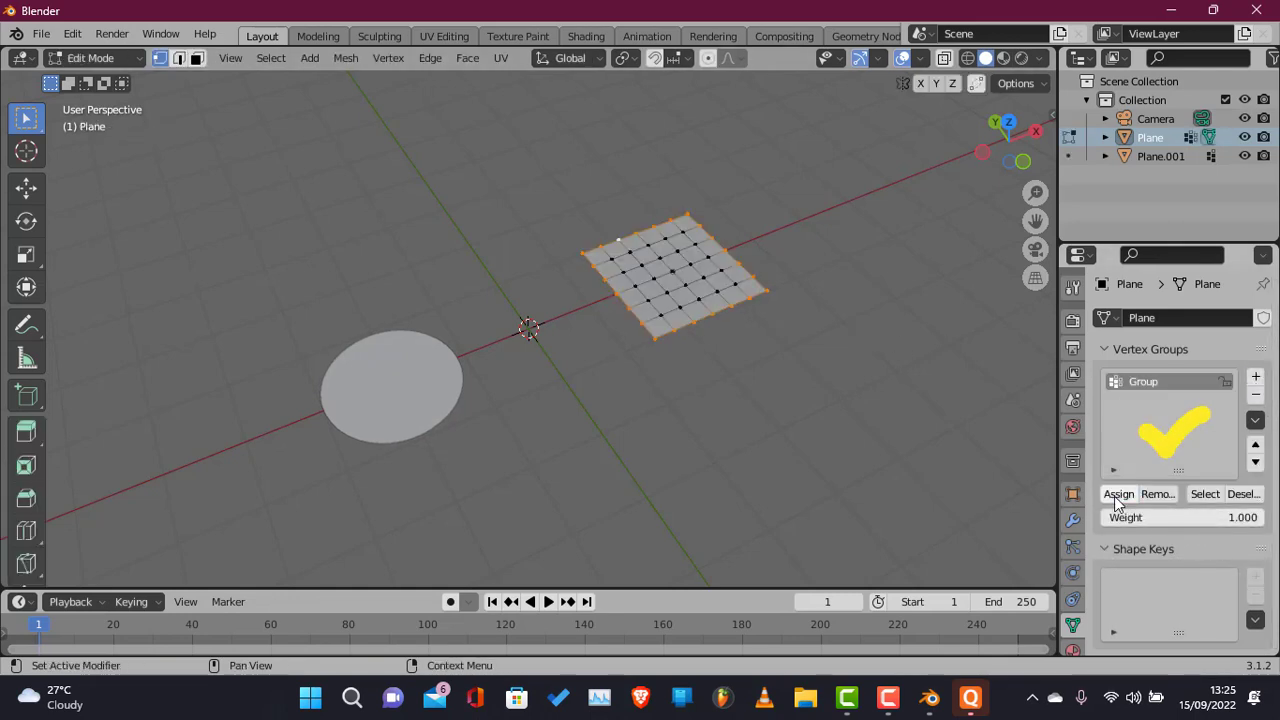
{"action": "double_click", "coordinate": [1134, 381]}
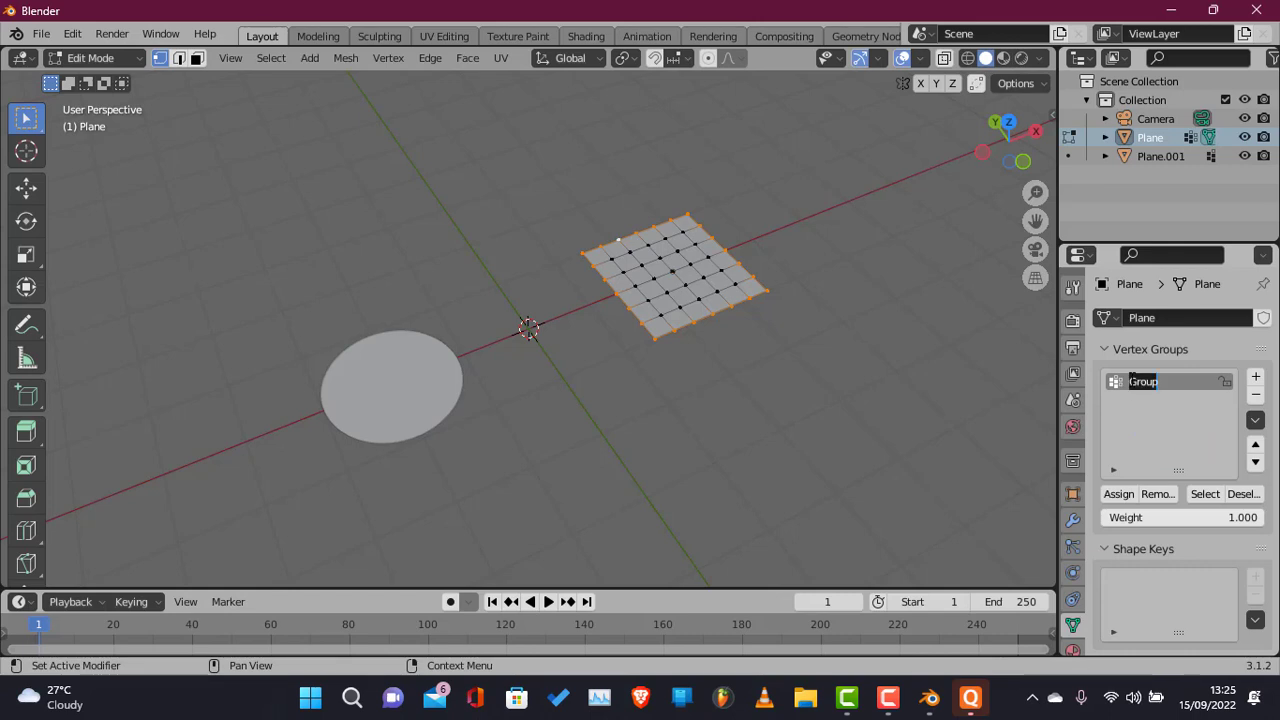
{"action": "type", "text": "lec"}
{"action": "type", "text": " tramp"}
{"action": "key", "text": "Return"}
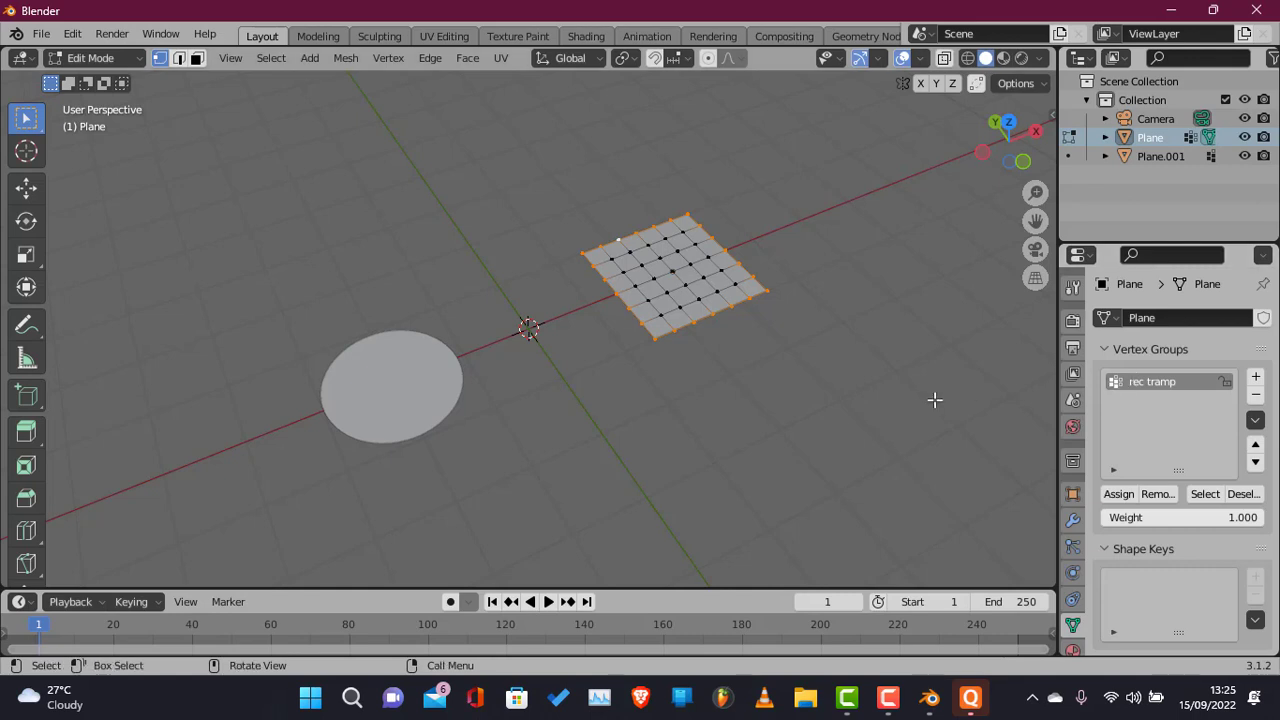
{"action": "key", "text": "Tab"}
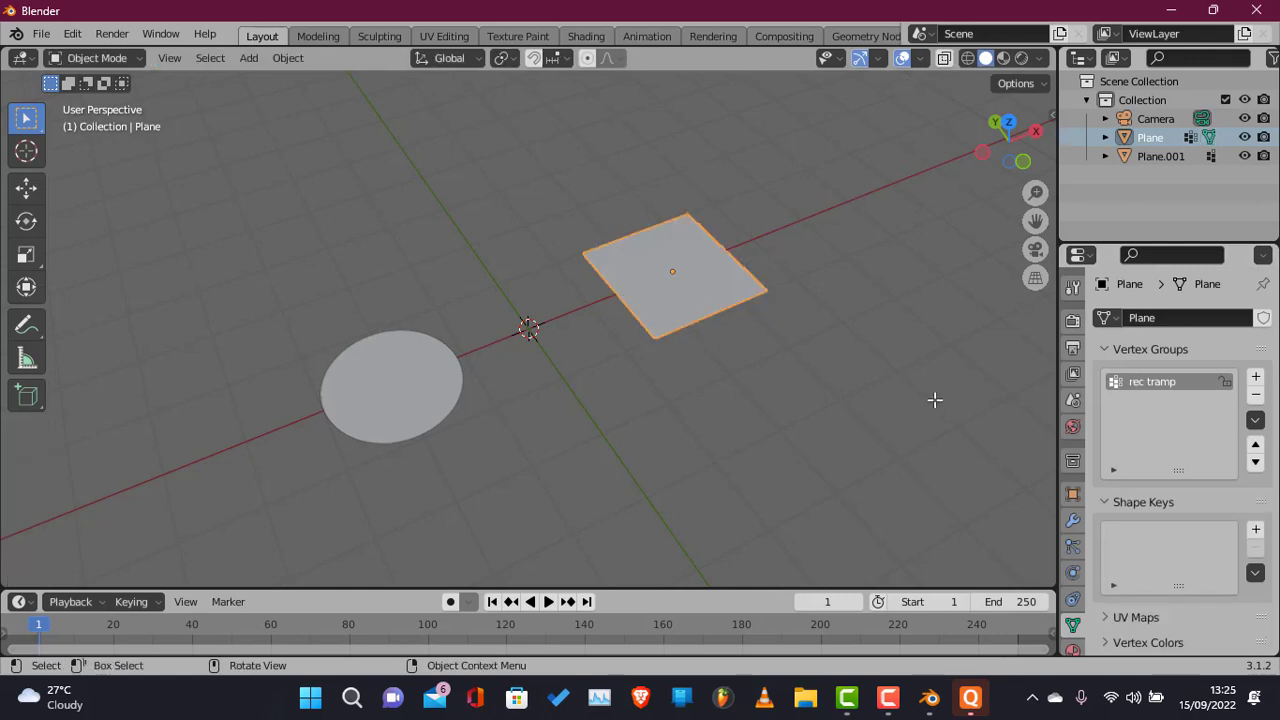
Add cloth physics to the square plane with a 2.5 kg vertex mass.
{"action": "left_click", "coordinate": [1072, 572]}
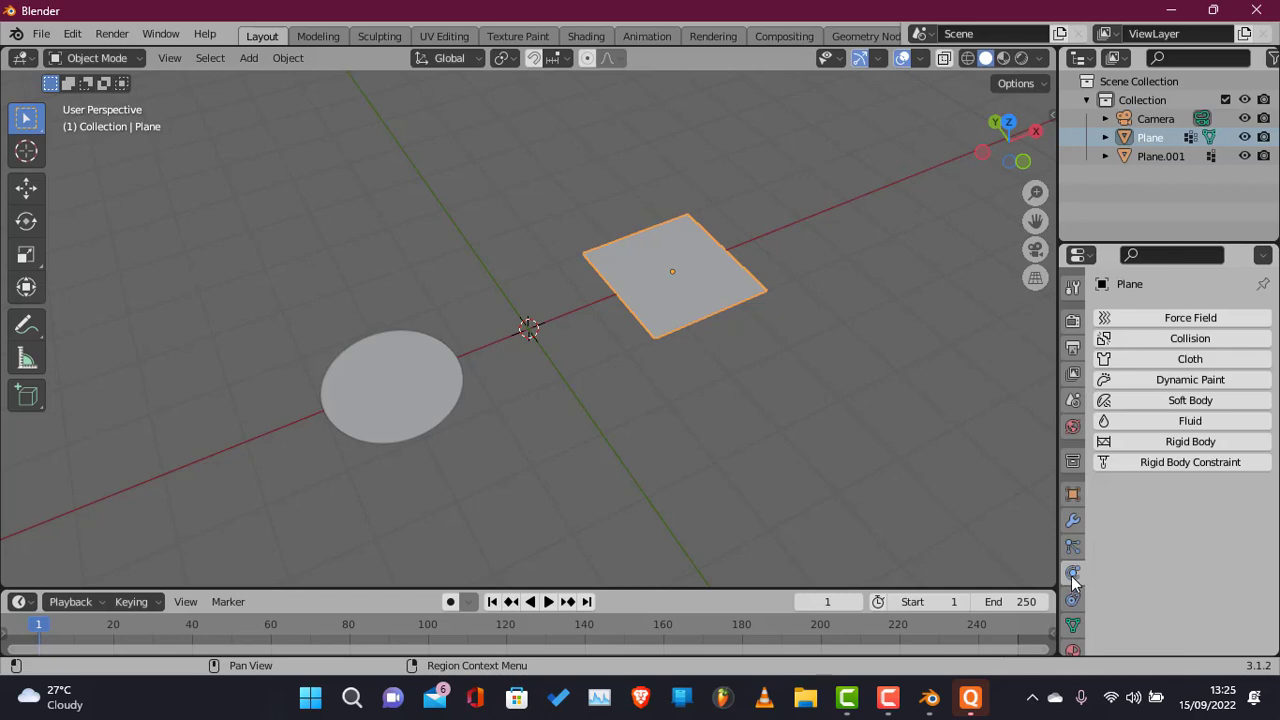
{"action": "left_click", "coordinate": [1160, 360]}
{"action": "scroll", "coordinate": [1166, 494], "scroll_direction": "down", "scroll_amount": 5}
{"action": "scroll", "coordinate": [1166, 494], "scroll_direction": "down", "scroll_amount": 10}
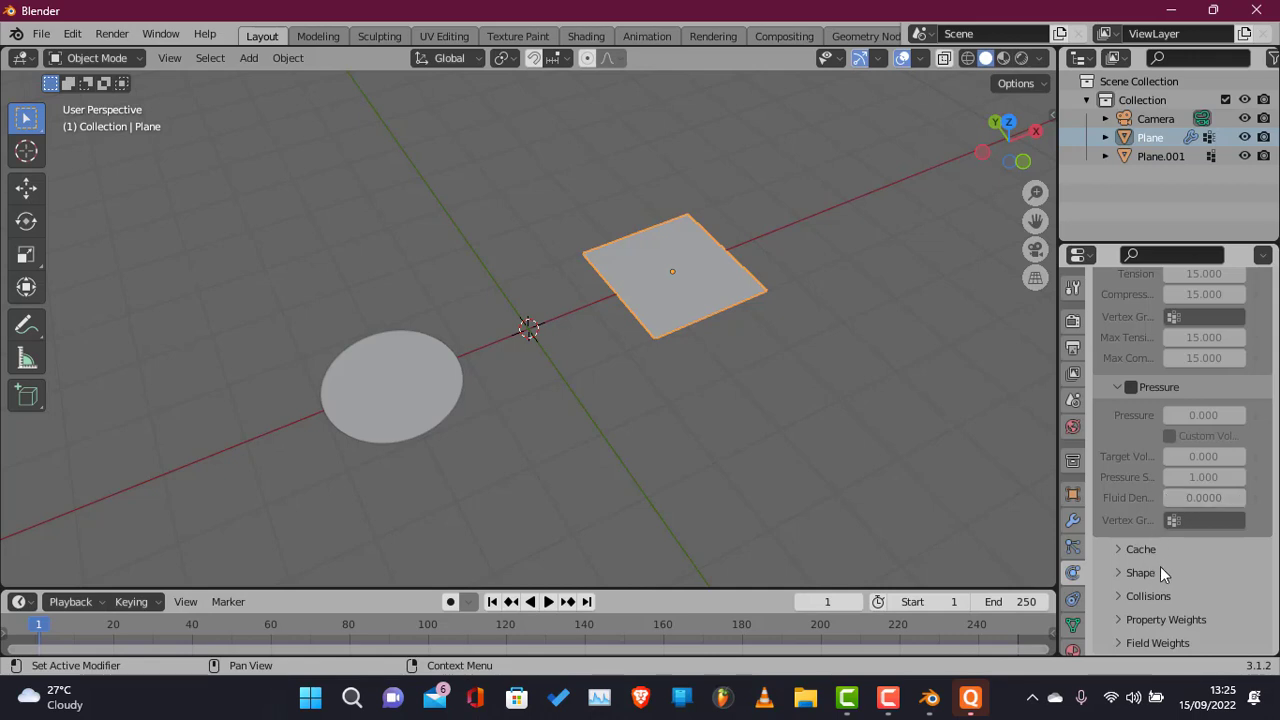
{"action": "scroll", "coordinate": [1155, 540], "scroll_direction": "up", "scroll_amount": 10}
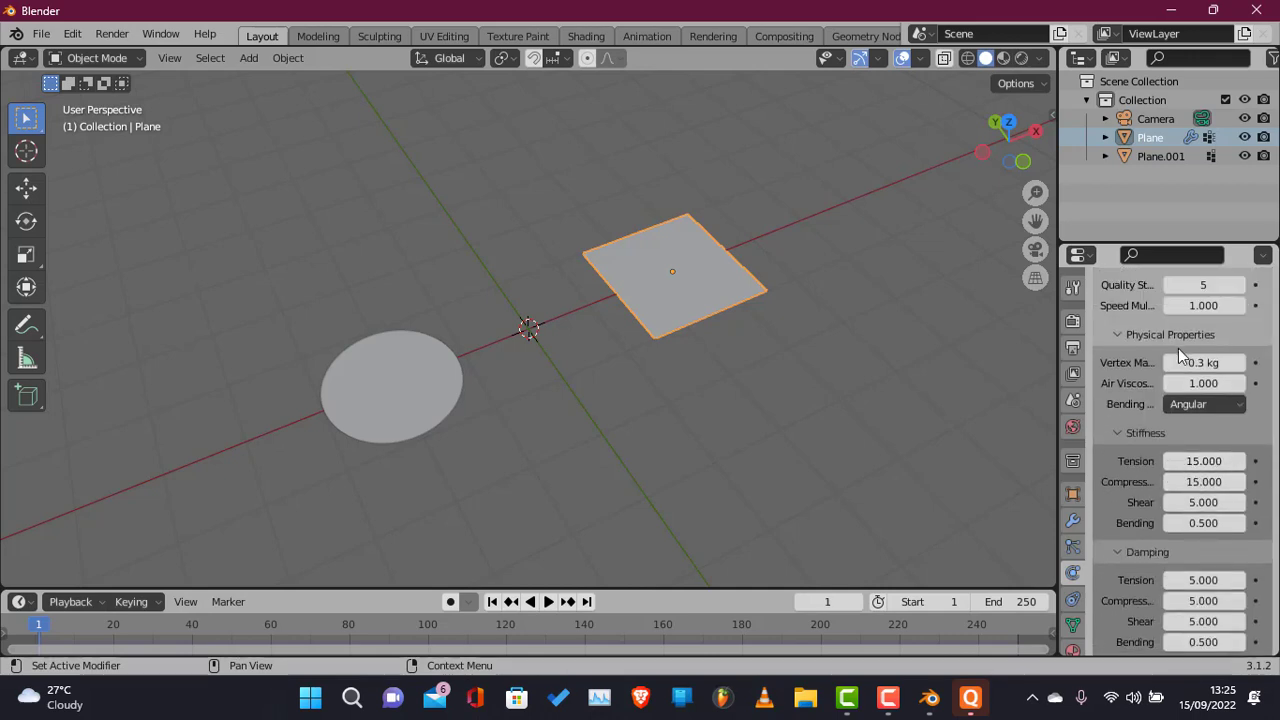
{"action": "left_click", "coordinate": [1190, 362]}
{"action": "type", "text": "2"}
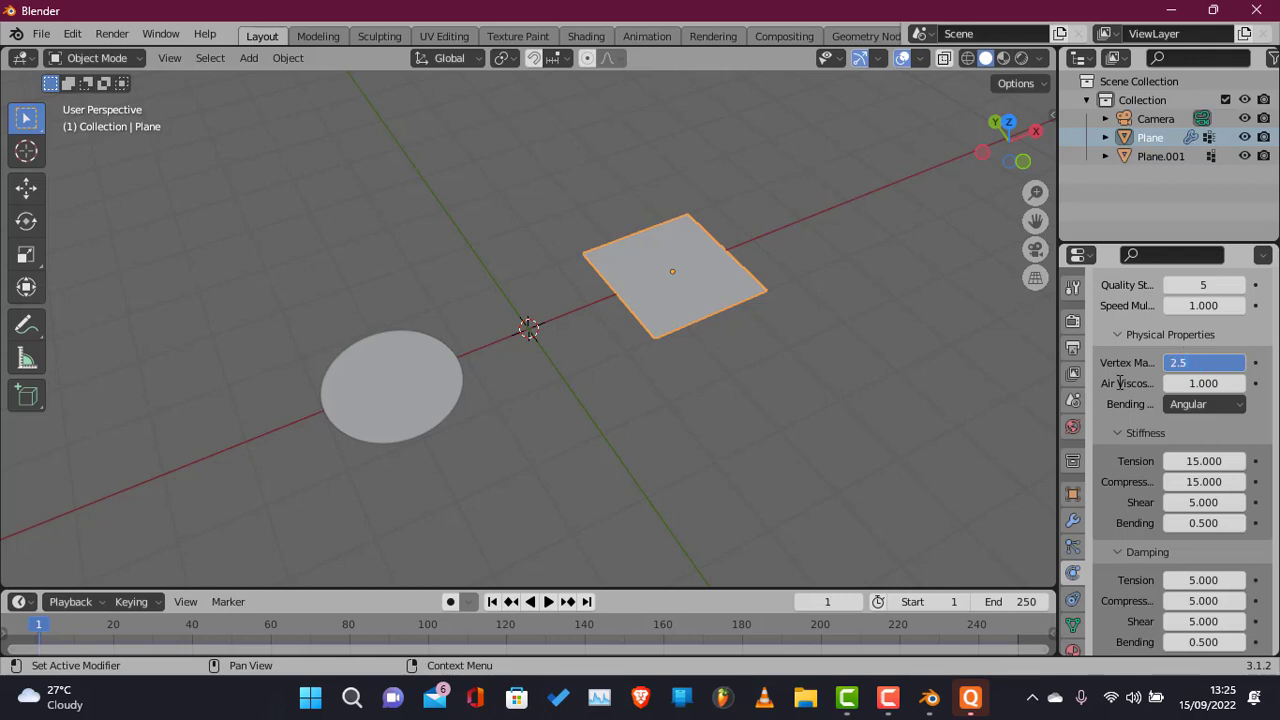
{"action": "type", "text": ".5"}
{"action": "key", "text": "Return"}
Set the cloth's Shape Pin Group to rec tramp.
{"action": "scroll", "coordinate": [1120, 385], "scroll_direction": "down", "scroll_amount": 10}
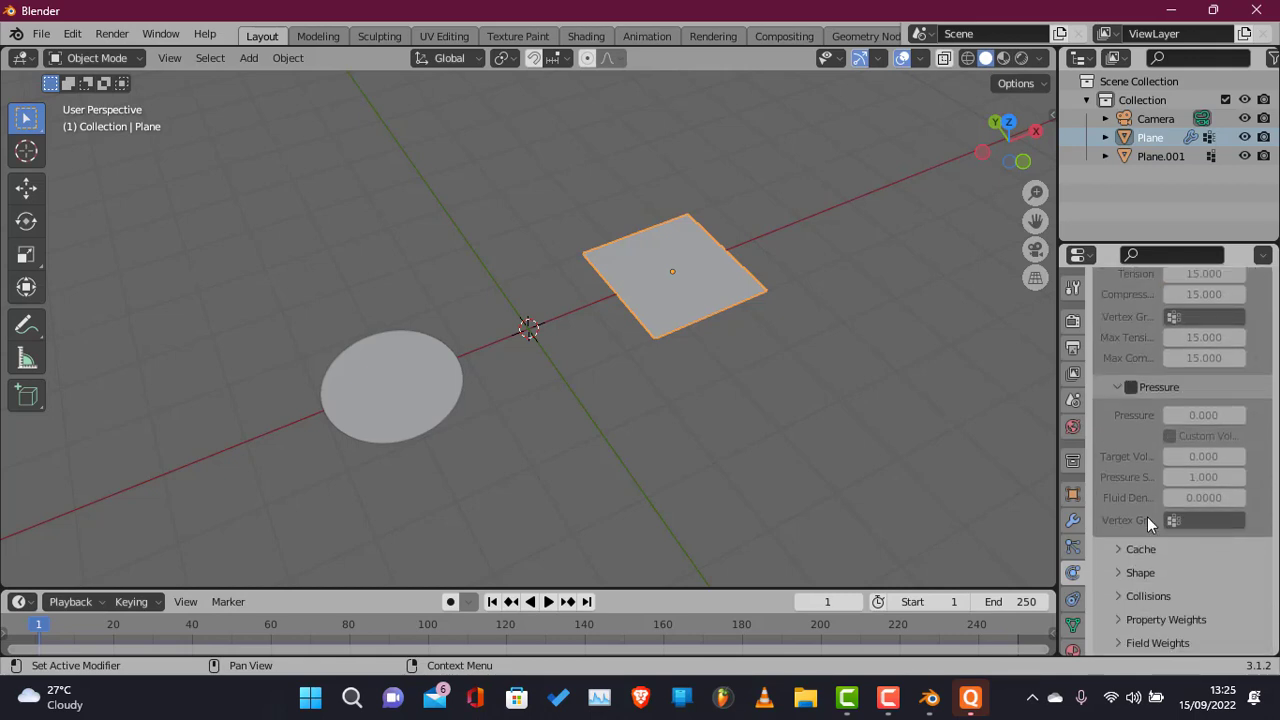
{"action": "left_click", "coordinate": [1152, 578]}
{"action": "scroll", "coordinate": [1152, 578], "scroll_direction": "down", "scroll_amount": 3}
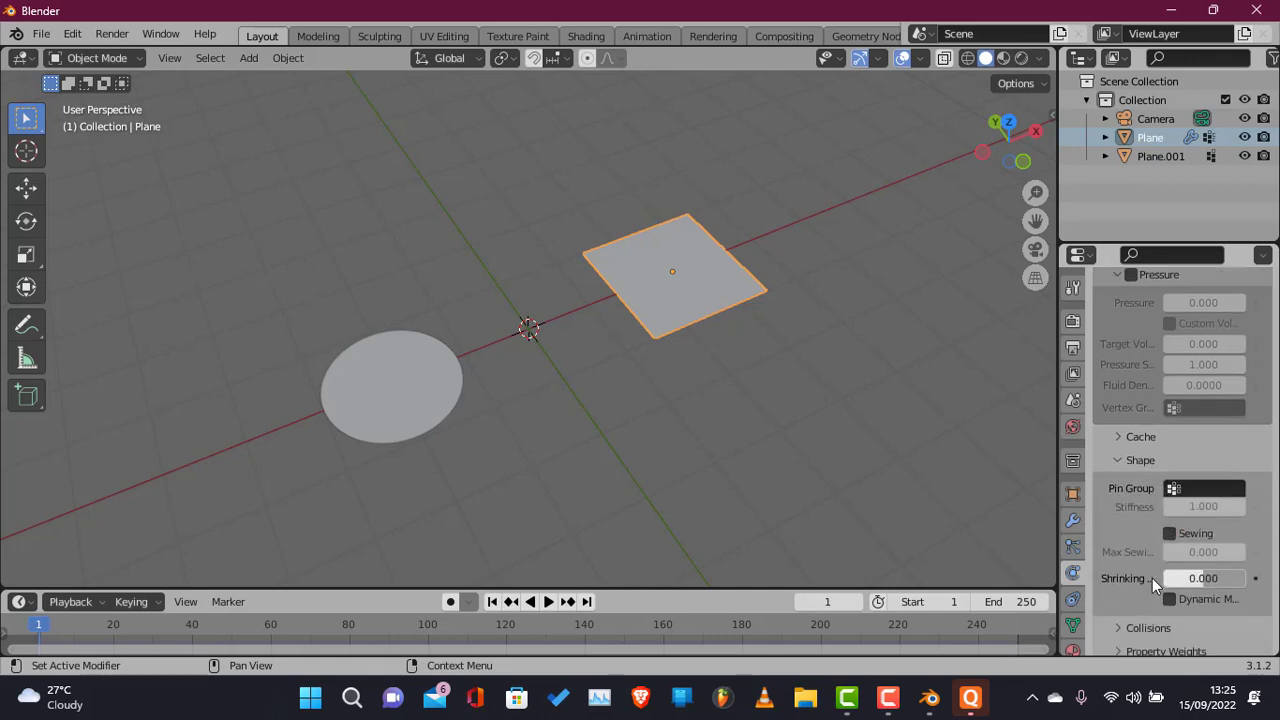
{"action": "left_click", "coordinate": [1206, 489]}
{"action": "left_click", "coordinate": [1088, 293]}
Toggle self collisions and set the object collision distance to 0.0599 m.
{"action": "scroll", "coordinate": [1132, 489], "scroll_direction": "down", "scroll_amount": 1}
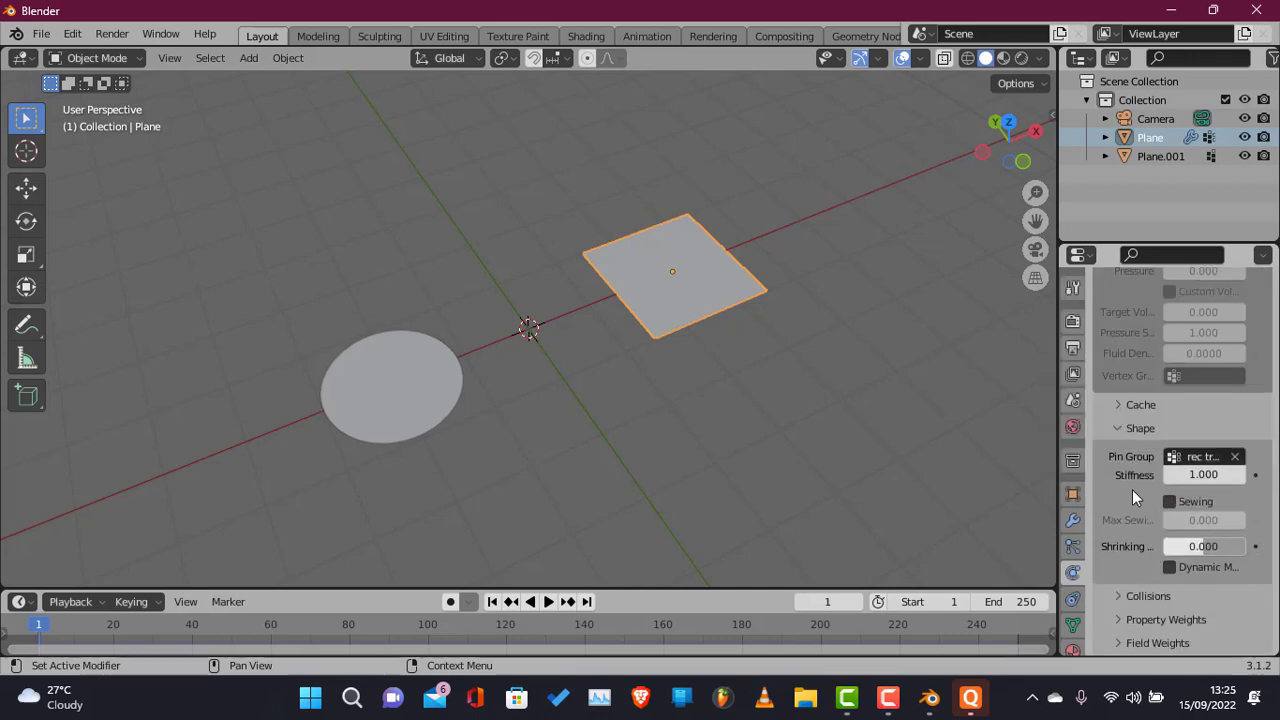
{"action": "left_click", "coordinate": [1147, 588]}
{"action": "scroll", "coordinate": [1147, 588], "scroll_direction": "down", "scroll_amount": 6}
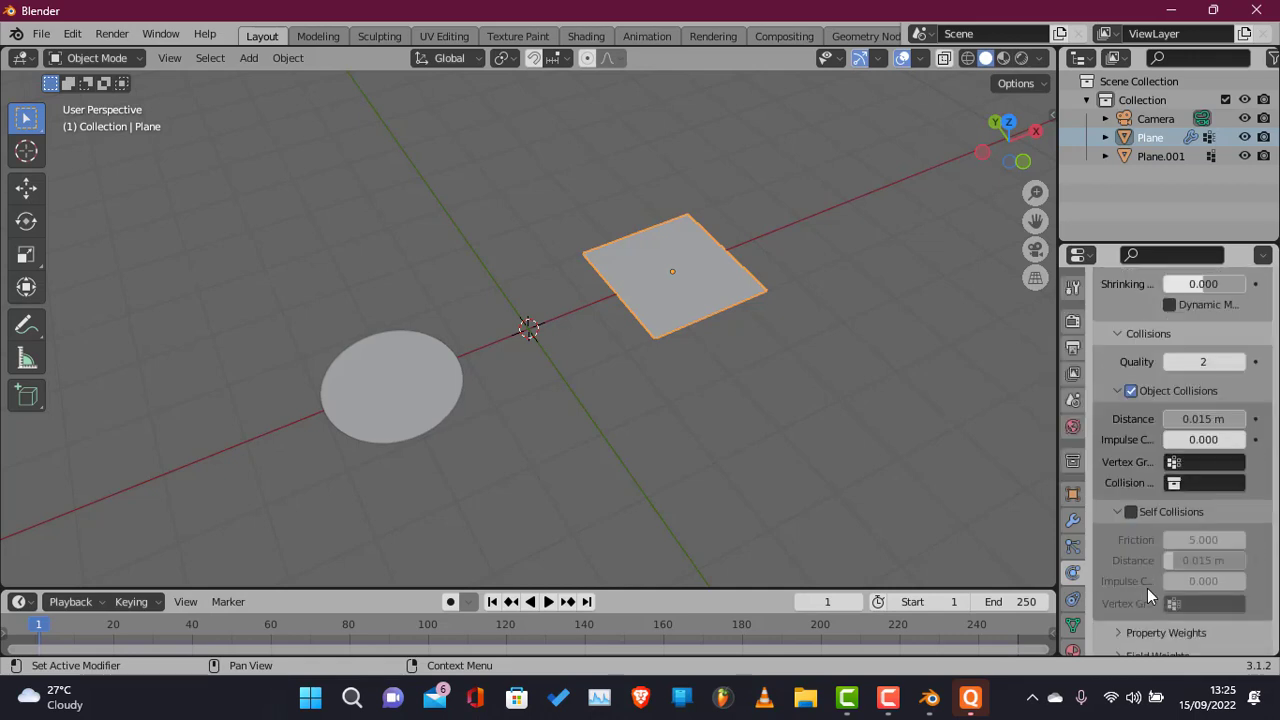
{"action": "left_click", "coordinate": [1130, 499]}
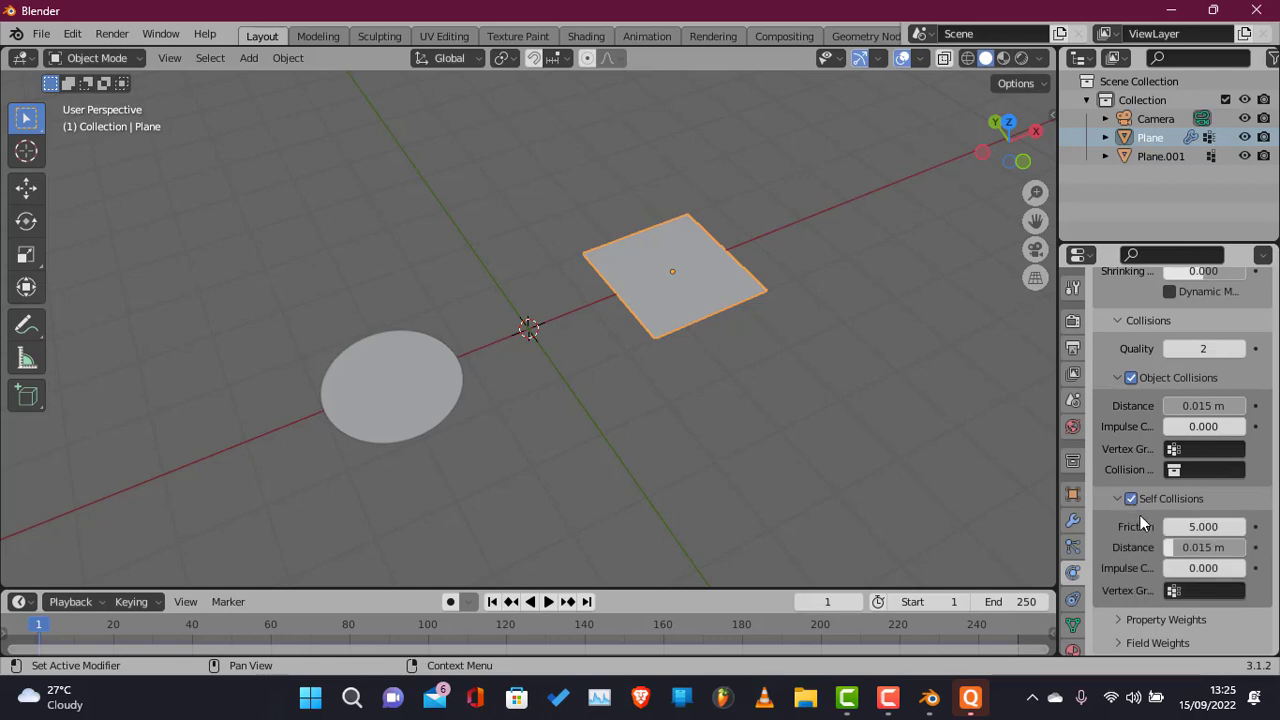
{"action": "left_click", "coordinate": [1131, 499]}
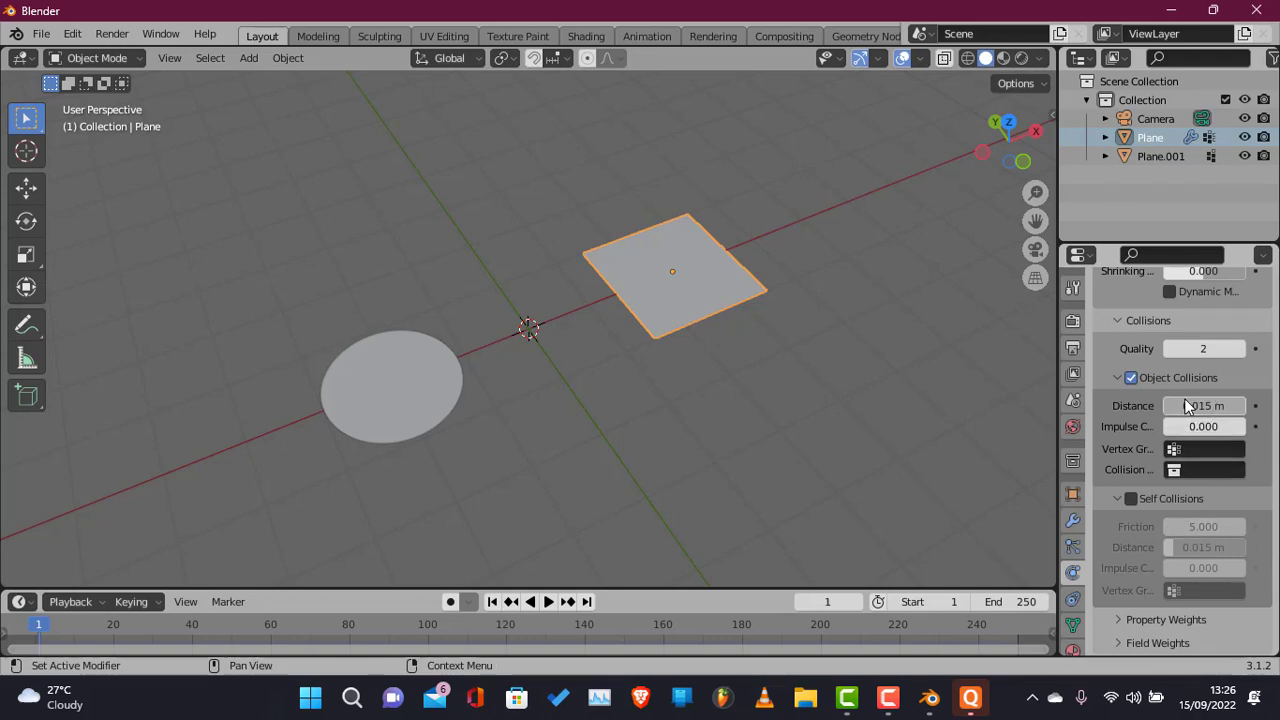
{"action": "left_click_drag", "start_coordinate": [1186, 405], "coordinate": [1226, 405]}
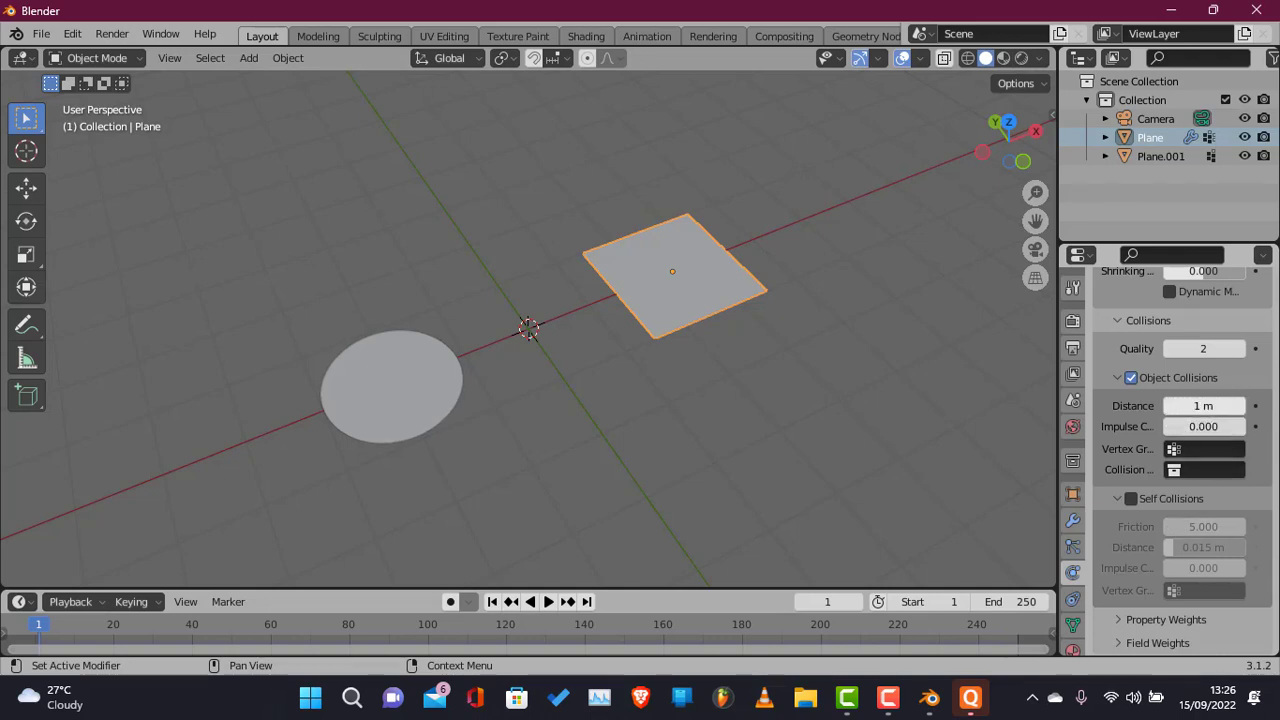
{"action": "left_click_drag", "start_coordinate": [1203, 405], "coordinate": [1140, 405]}
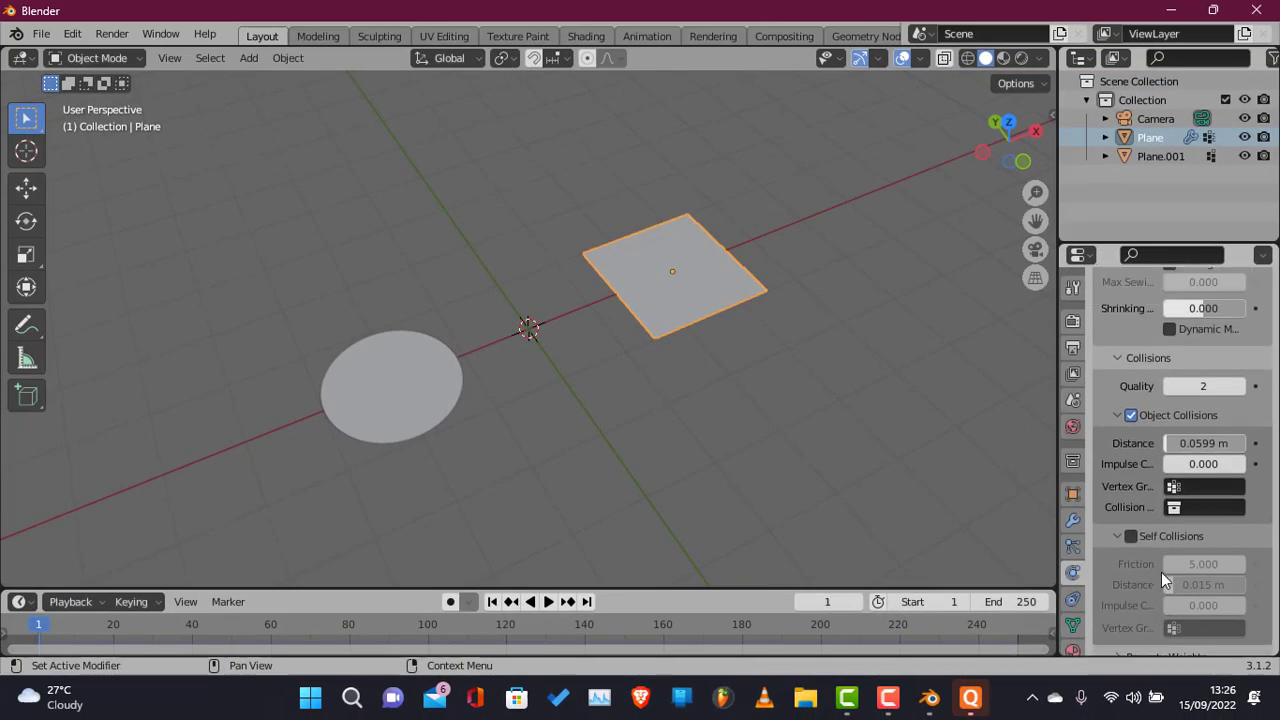
{"action": "scroll", "coordinate": [1161, 572], "scroll_direction": "up", "scroll_amount": 15}
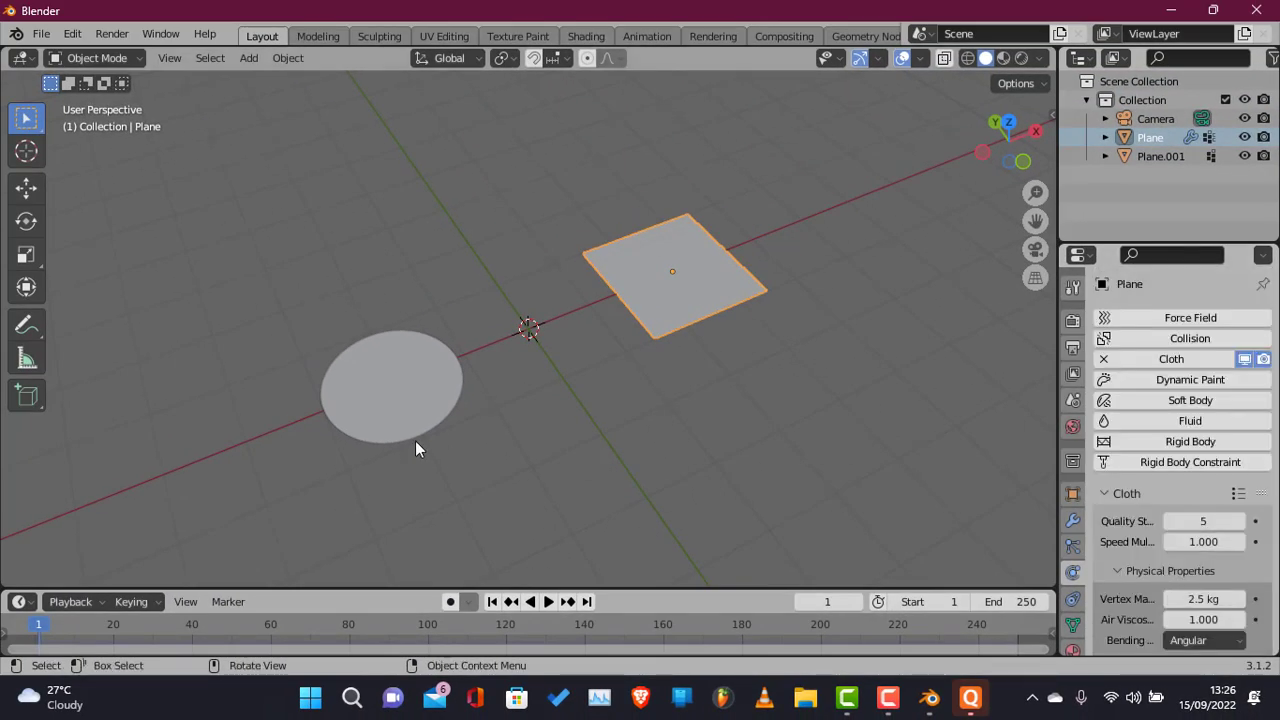
Add cloth physics to the disc Plane.001 and reduce its collision distance.
{"action": "left_click", "coordinate": [375, 397]}
{"action": "left_click", "coordinate": [1150, 359]}
{"action": "scroll", "coordinate": [1147, 356], "scroll_direction": "down", "scroll_amount": 5}
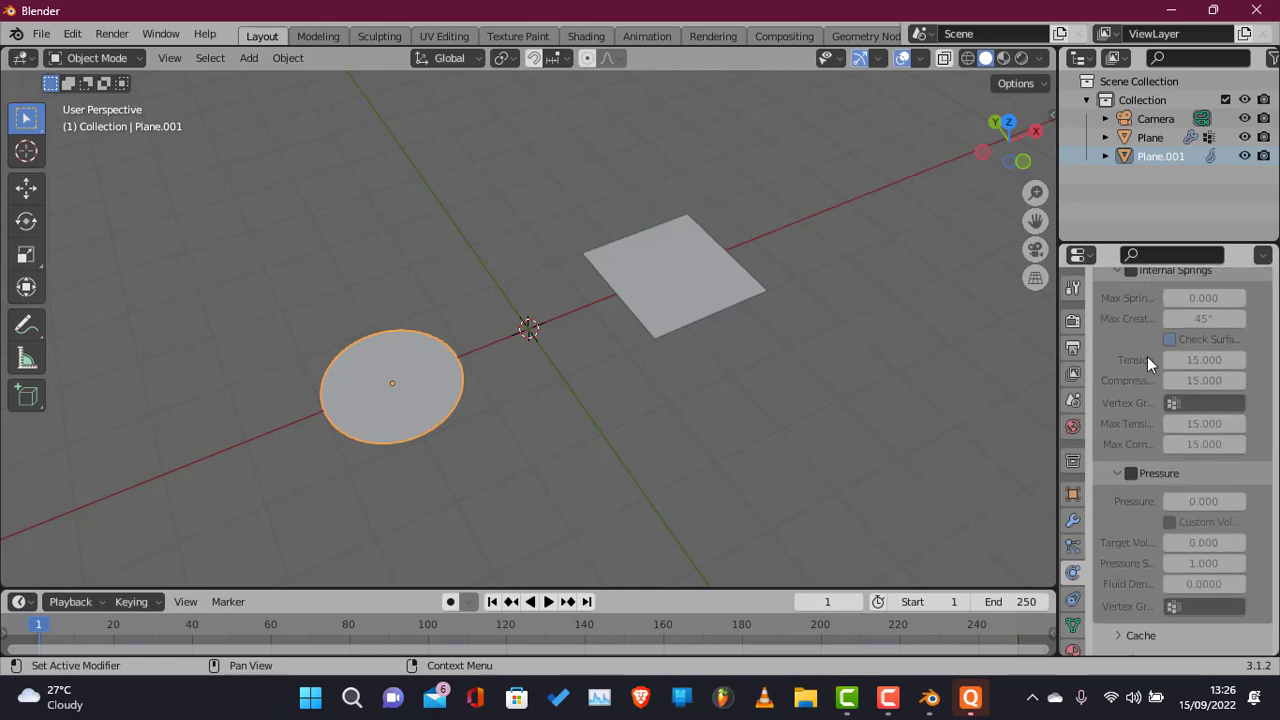
{"action": "scroll", "coordinate": [1147, 356], "scroll_direction": "up", "scroll_amount": 8}
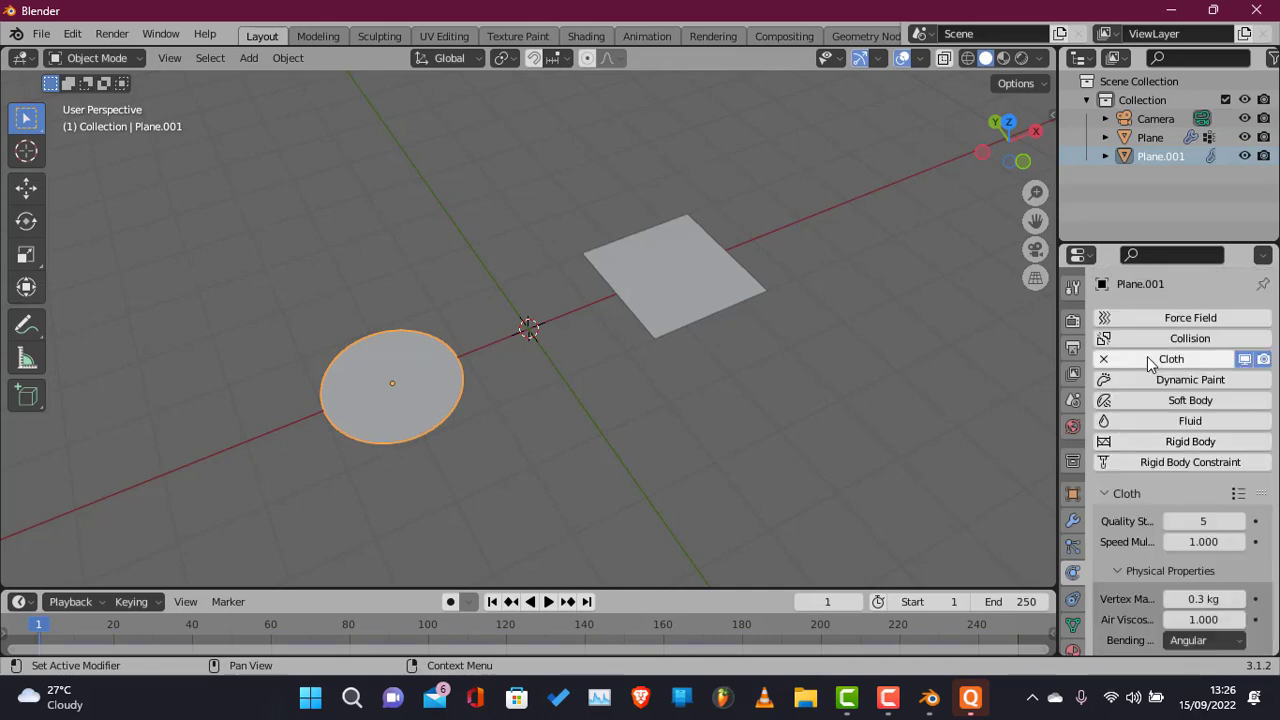
{"action": "scroll", "coordinate": [1147, 356], "scroll_direction": "down", "scroll_amount": 12}
{"action": "scroll", "coordinate": [1147, 356], "scroll_direction": "down", "scroll_amount": 8}
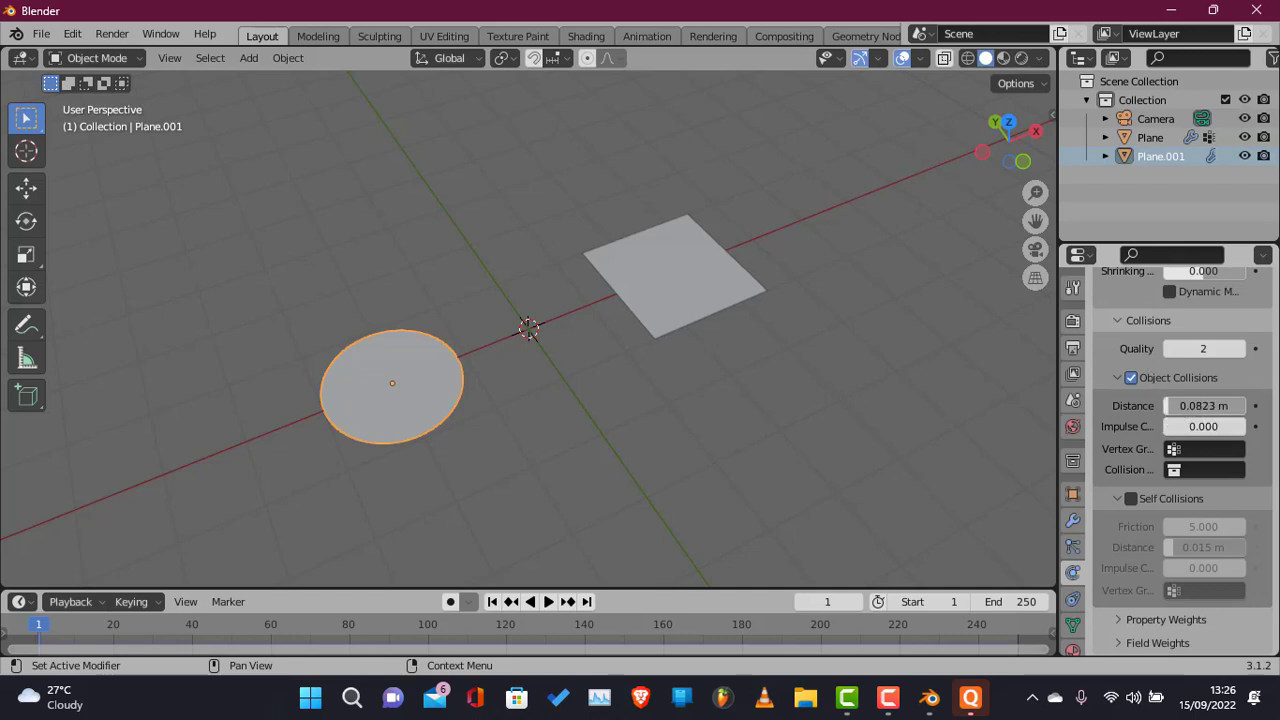
{"action": "left_click_drag", "start_coordinate": [1204, 405], "coordinate": [1175, 405]}
Pin the disc cloth with the circle tramp group and set vertex mass to 2.5 kg.
{"action": "scroll", "coordinate": [1128, 569], "scroll_direction": "up", "scroll_amount": 7}
{"action": "left_click", "coordinate": [1210, 481]}
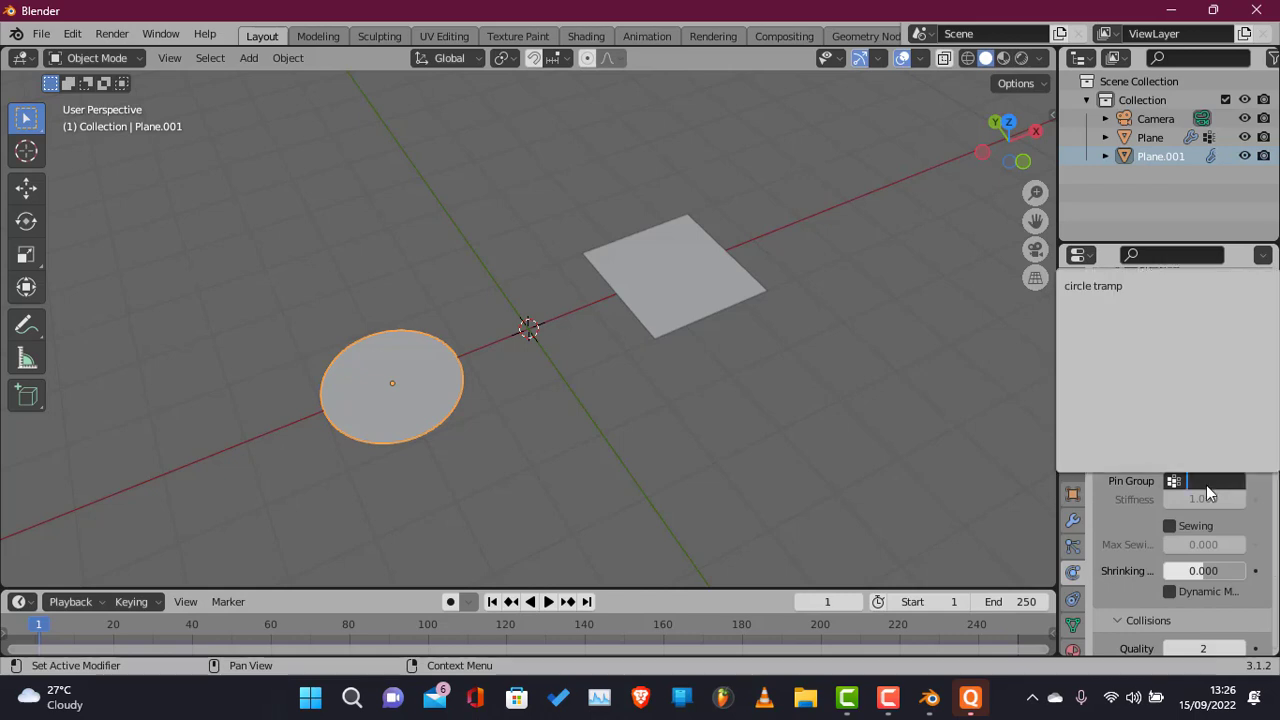
{"action": "left_click", "coordinate": [1152, 288]}
{"action": "scroll", "coordinate": [1155, 357], "scroll_direction": "up", "scroll_amount": 15}
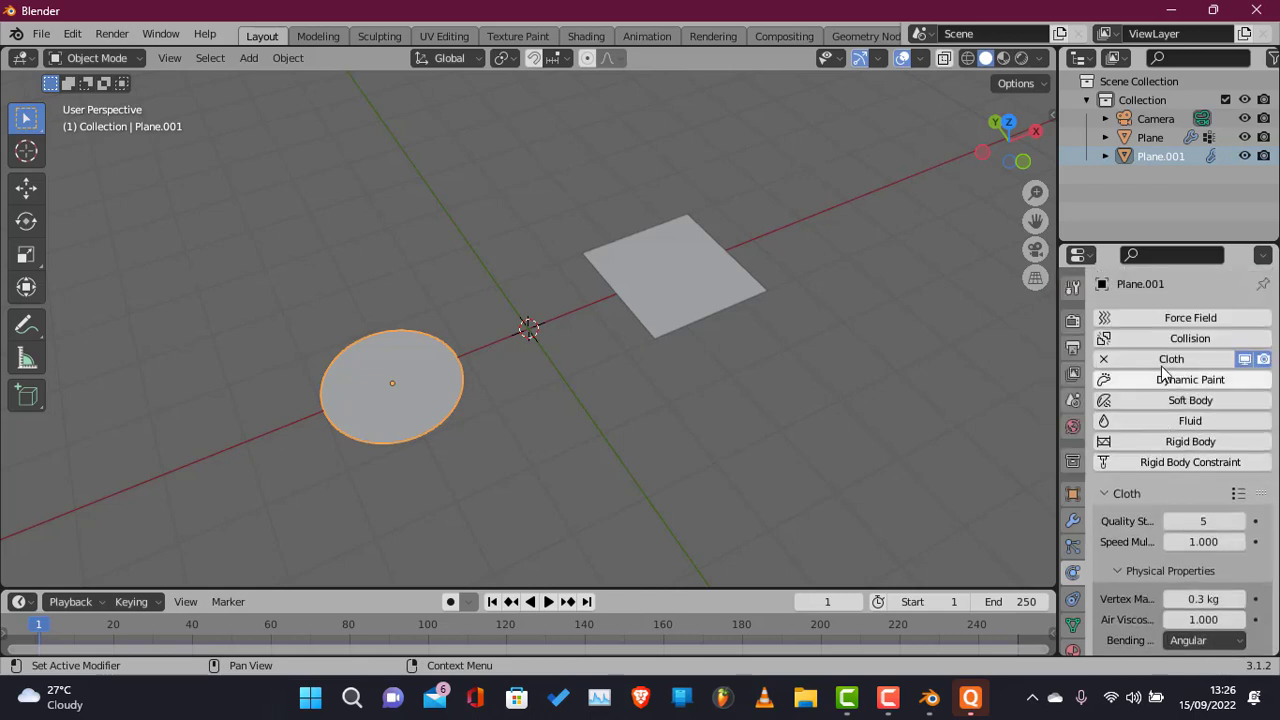
{"action": "left_click", "coordinate": [1200, 616]}
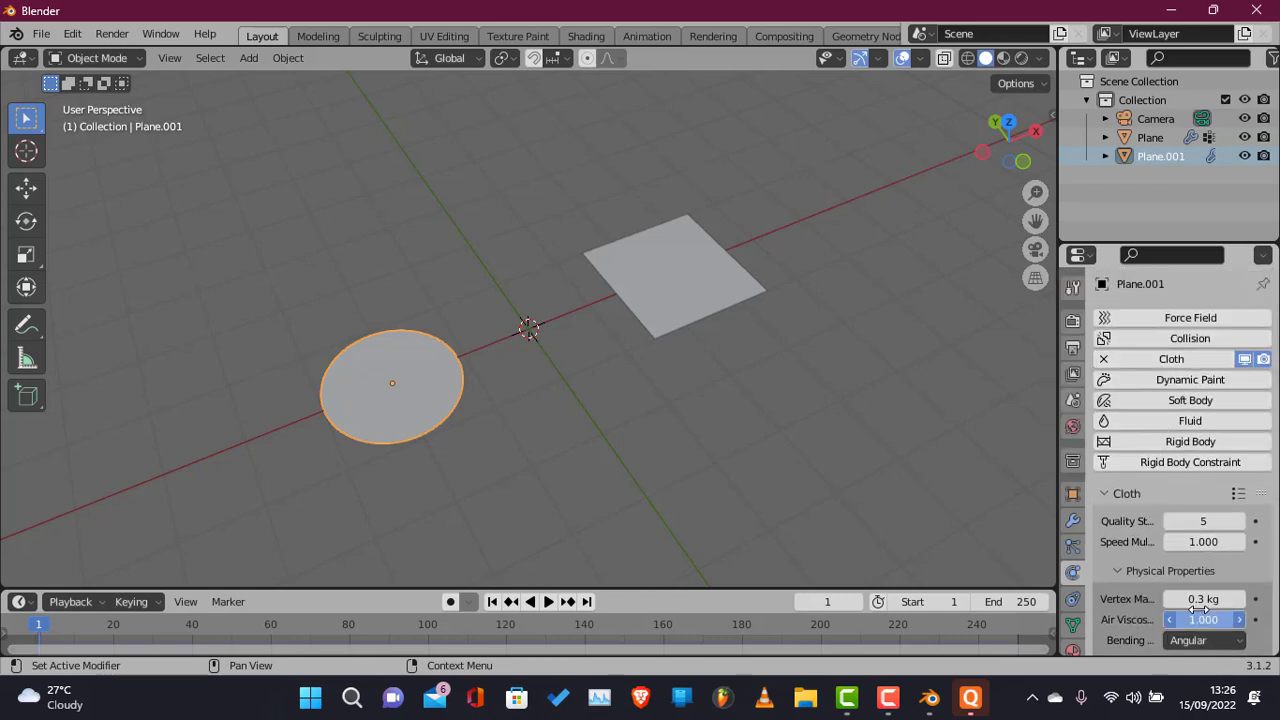
{"action": "key", "text": "Return"}
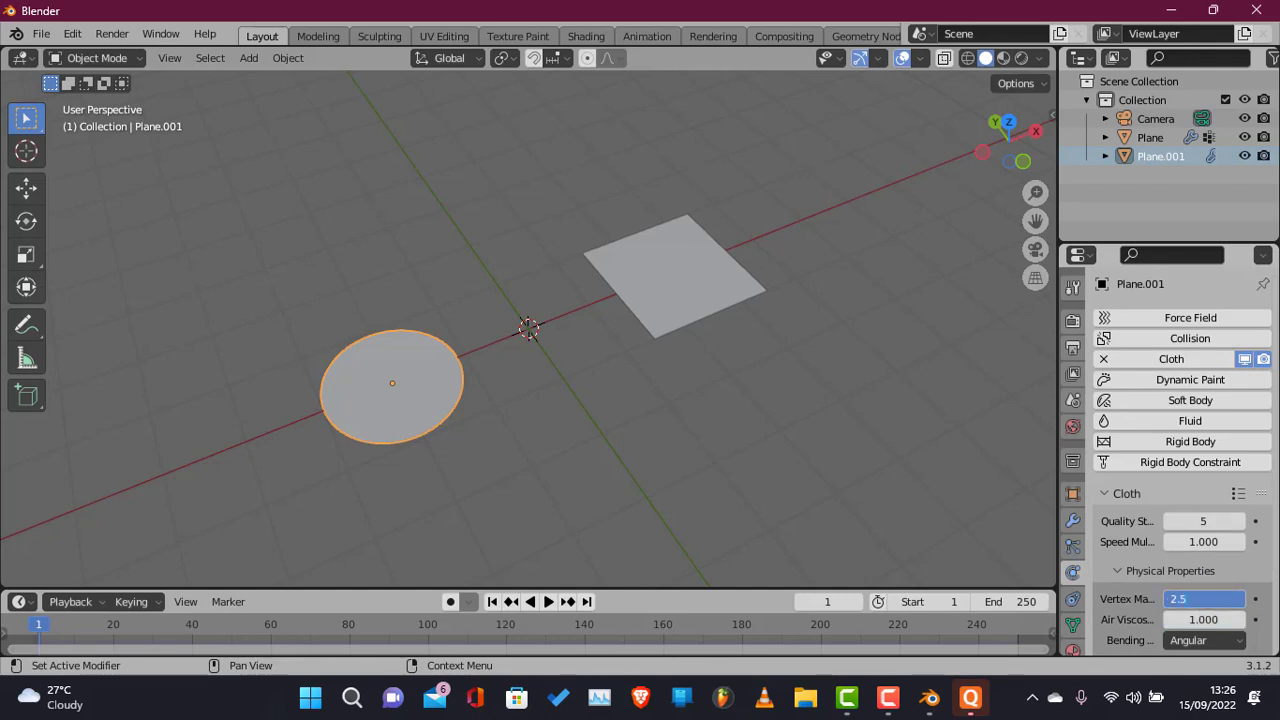
{"action": "key", "text": "Return"}
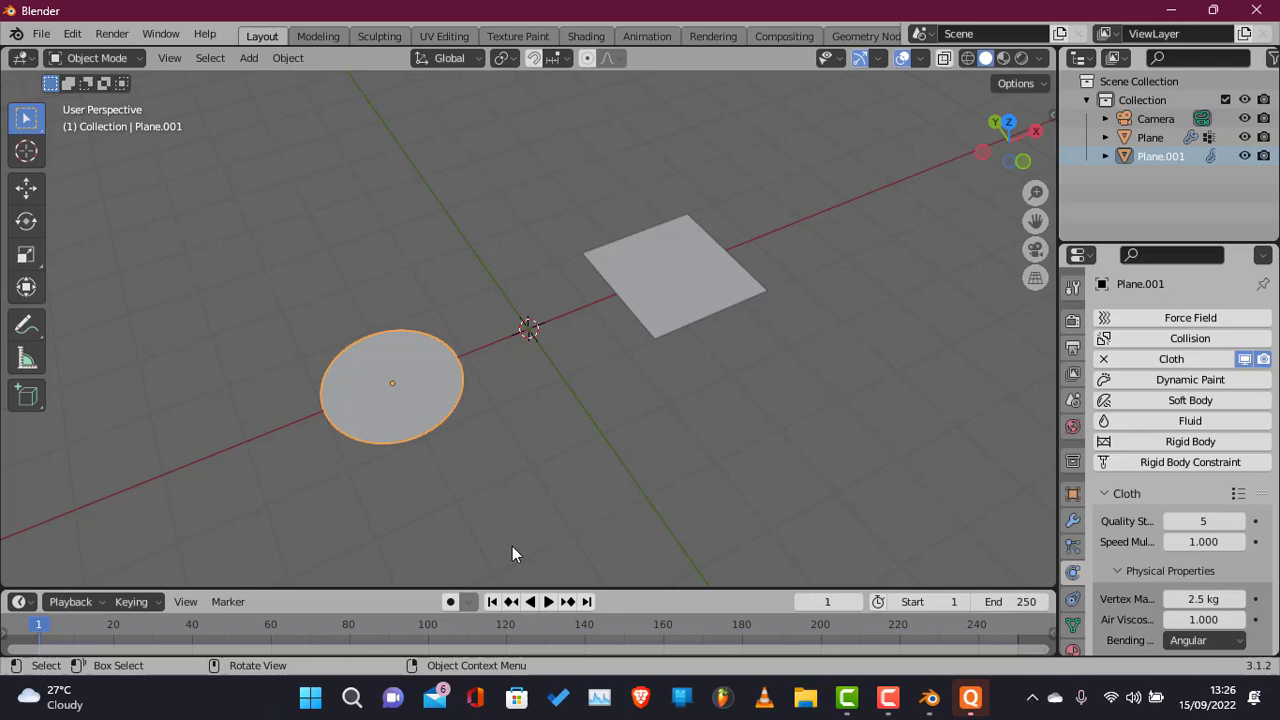
Play the simulation and orbit to compare the square and round trampolines' sag, then stop and rewind to frame 1.
{"action": "left_click", "coordinate": [548, 601]}
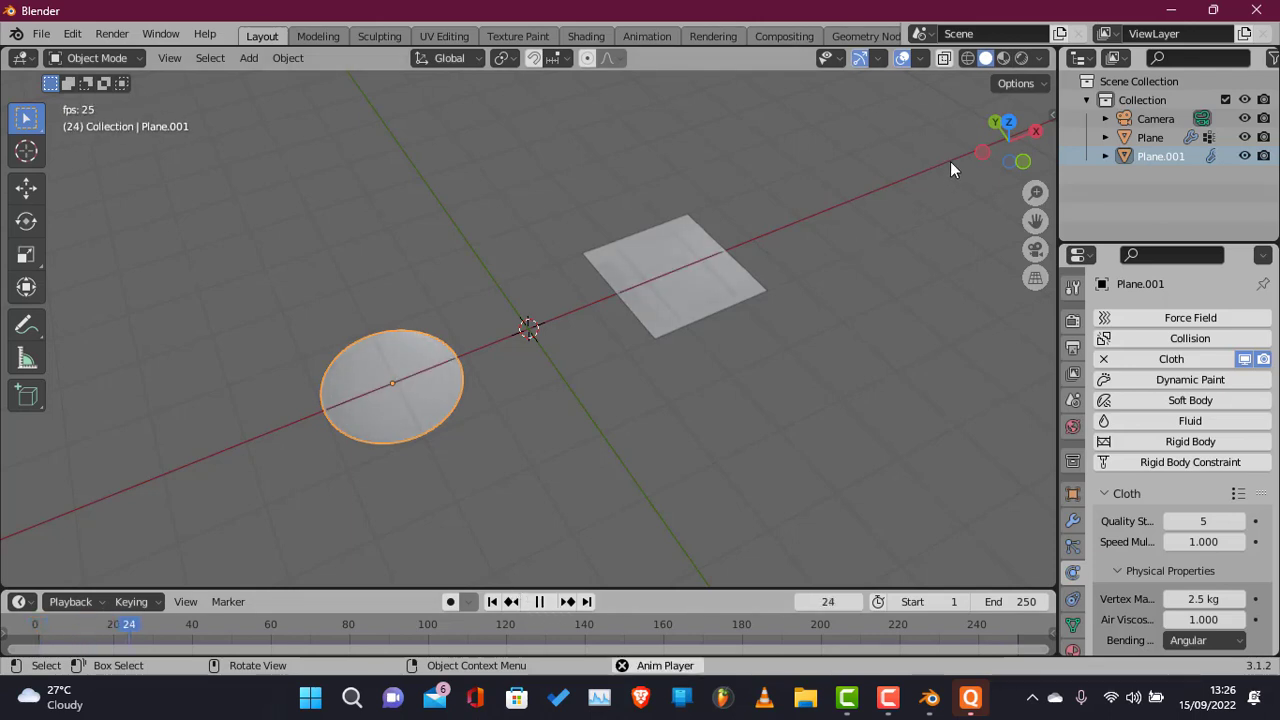
{"action": "left_click_drag", "start_coordinate": [1005, 145], "coordinate": [642, 508]}
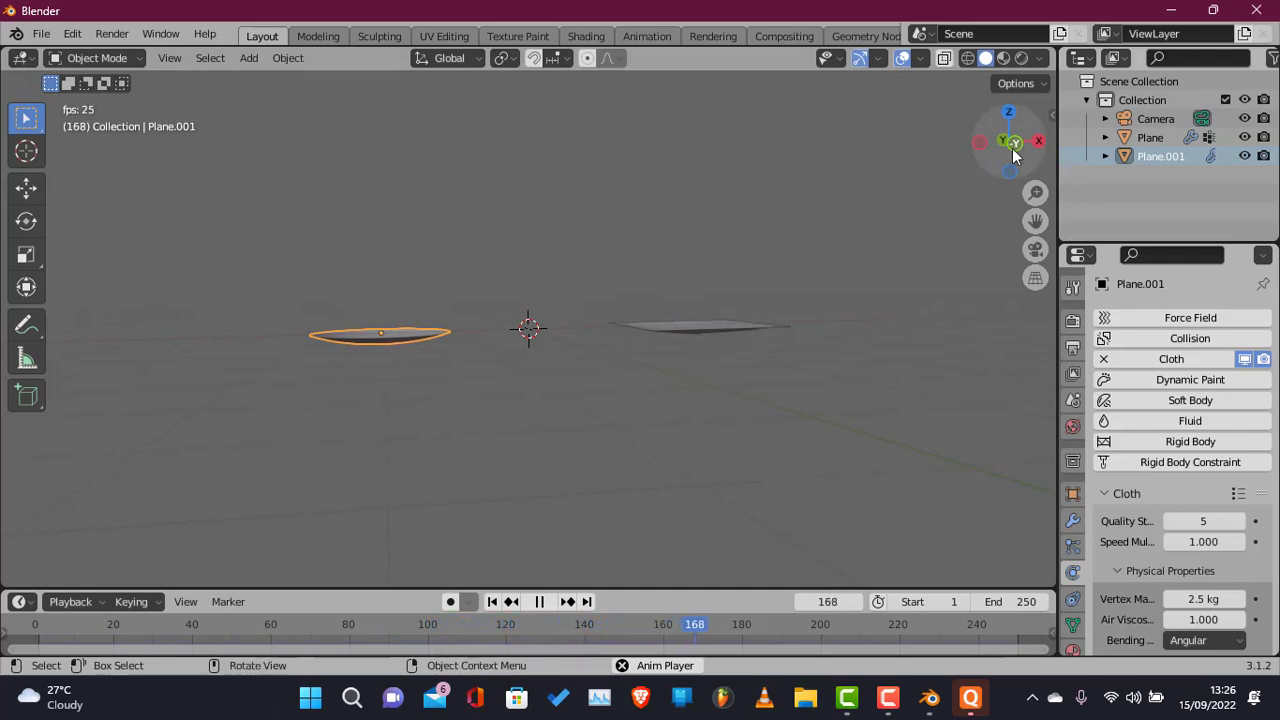
{"action": "left_click_drag", "start_coordinate": [988, 146], "coordinate": [972, 90]}
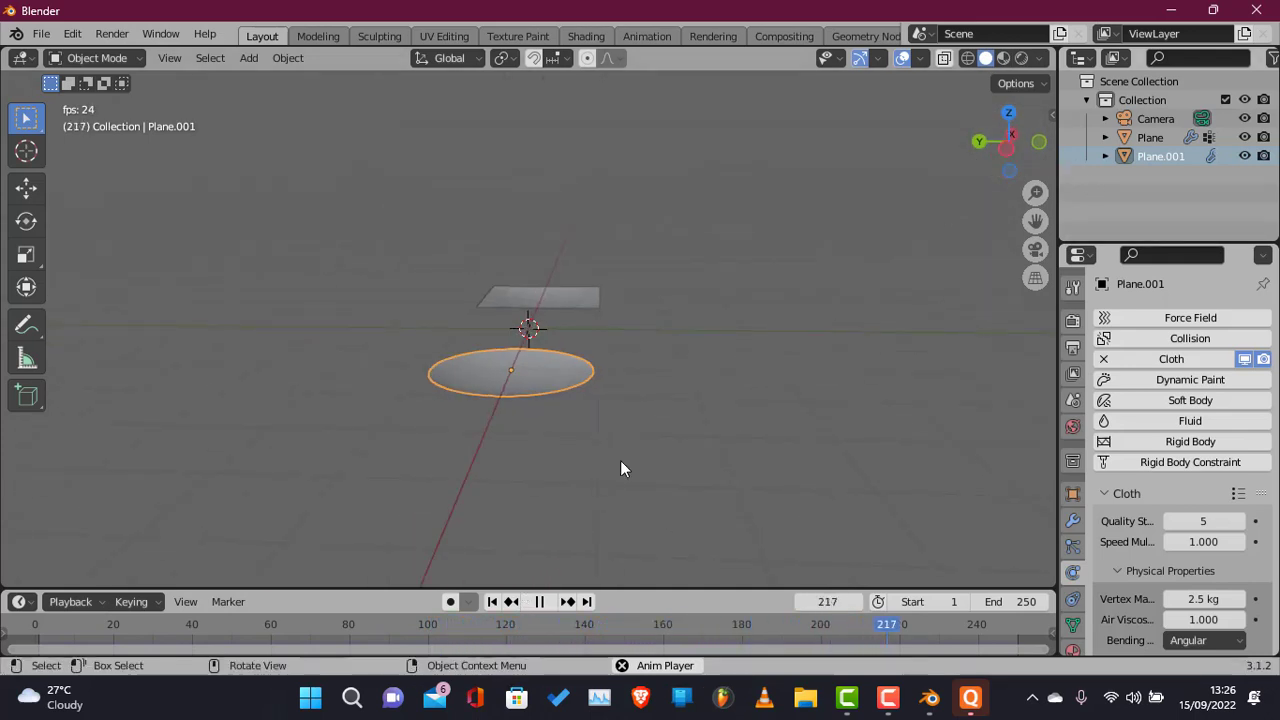
{"action": "scroll", "coordinate": [626, 451], "scroll_direction": "up", "scroll_amount": 3}
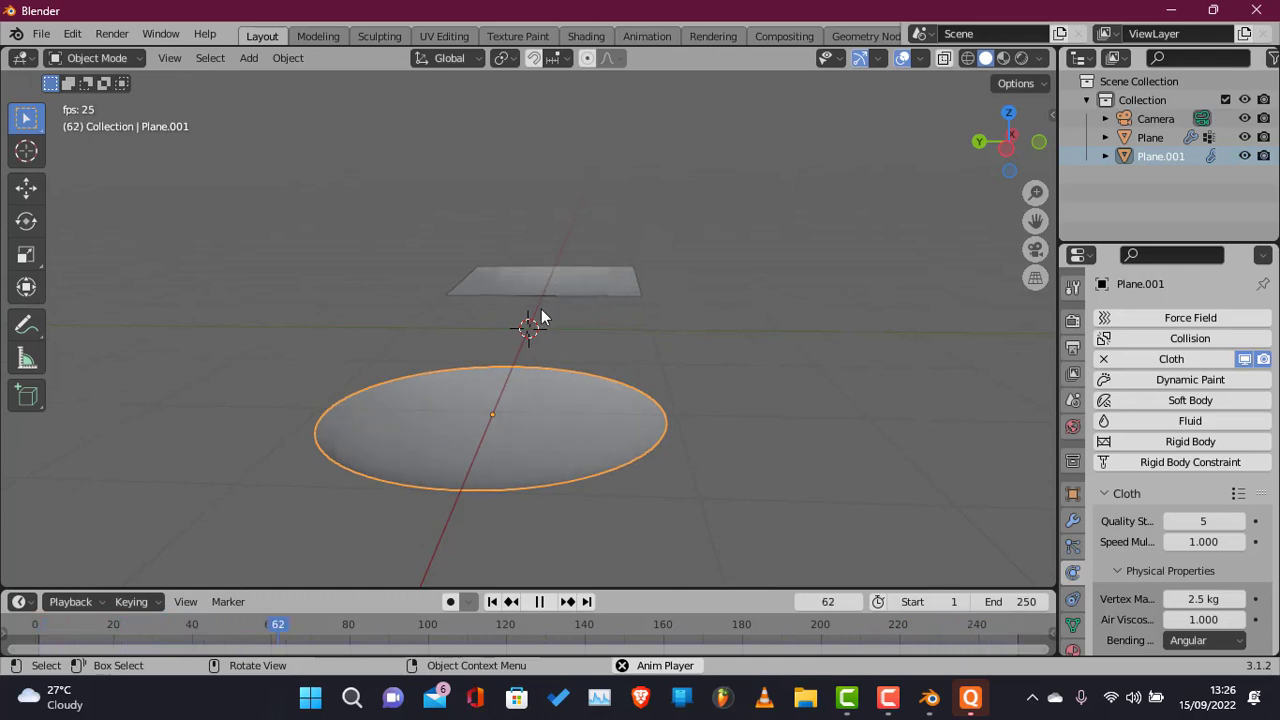
{"action": "key", "text": "F3"}
{"action": "key", "text": "Escape"}
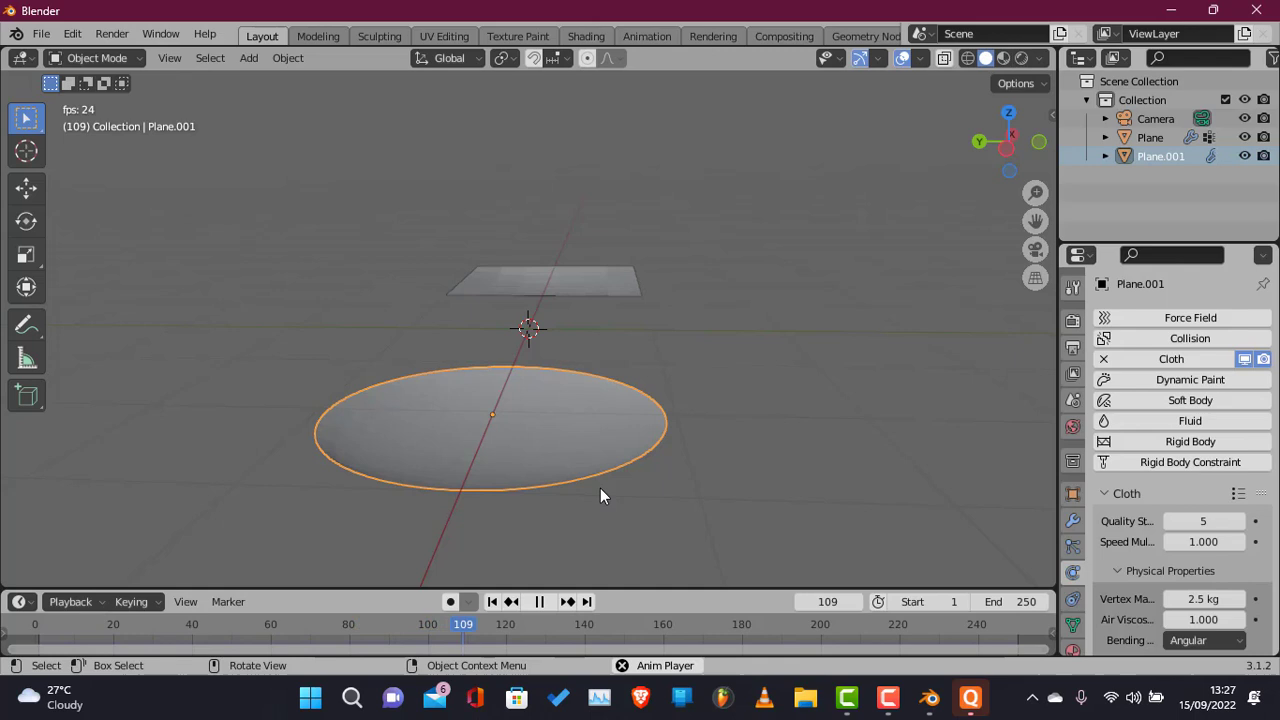
{"action": "left_click", "coordinate": [538, 601]}
{"action": "left_click", "coordinate": [492, 601]}
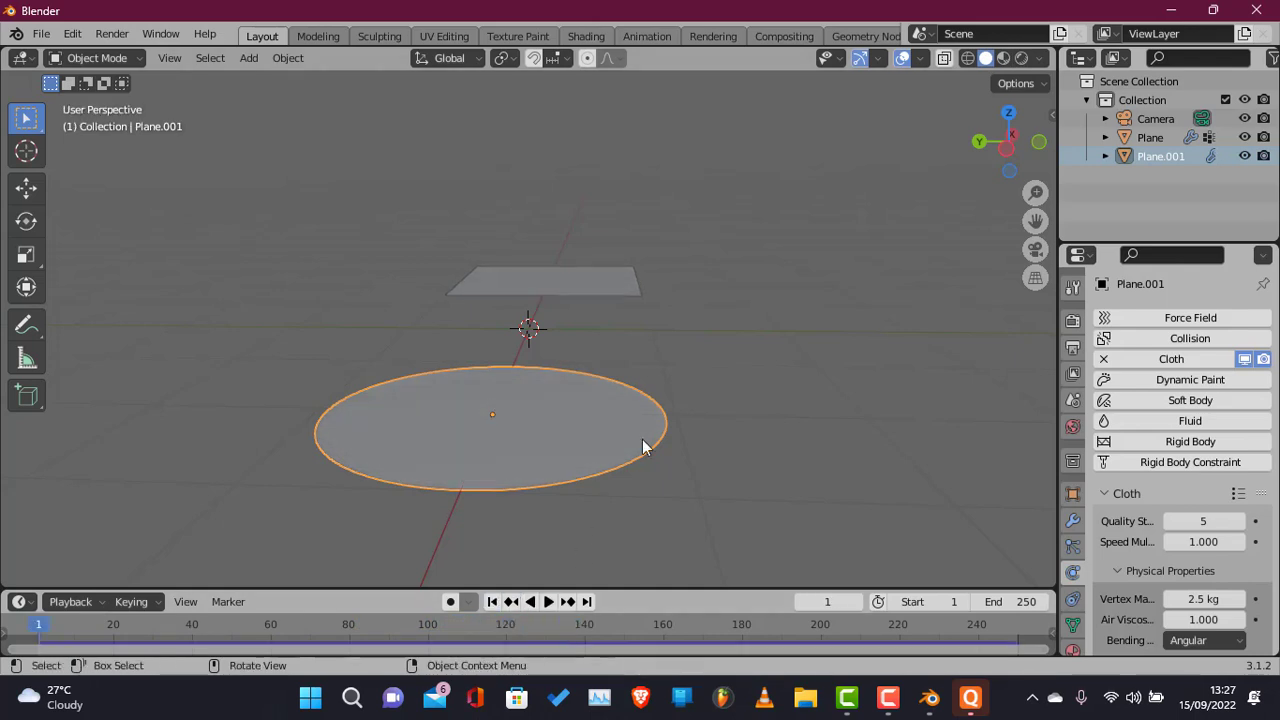
Add a UV sphere to the scene and give it smooth shading.
{"action": "key", "text": "shift+a"}
{"action": "mouse_move", "coordinate": [645, 292]}
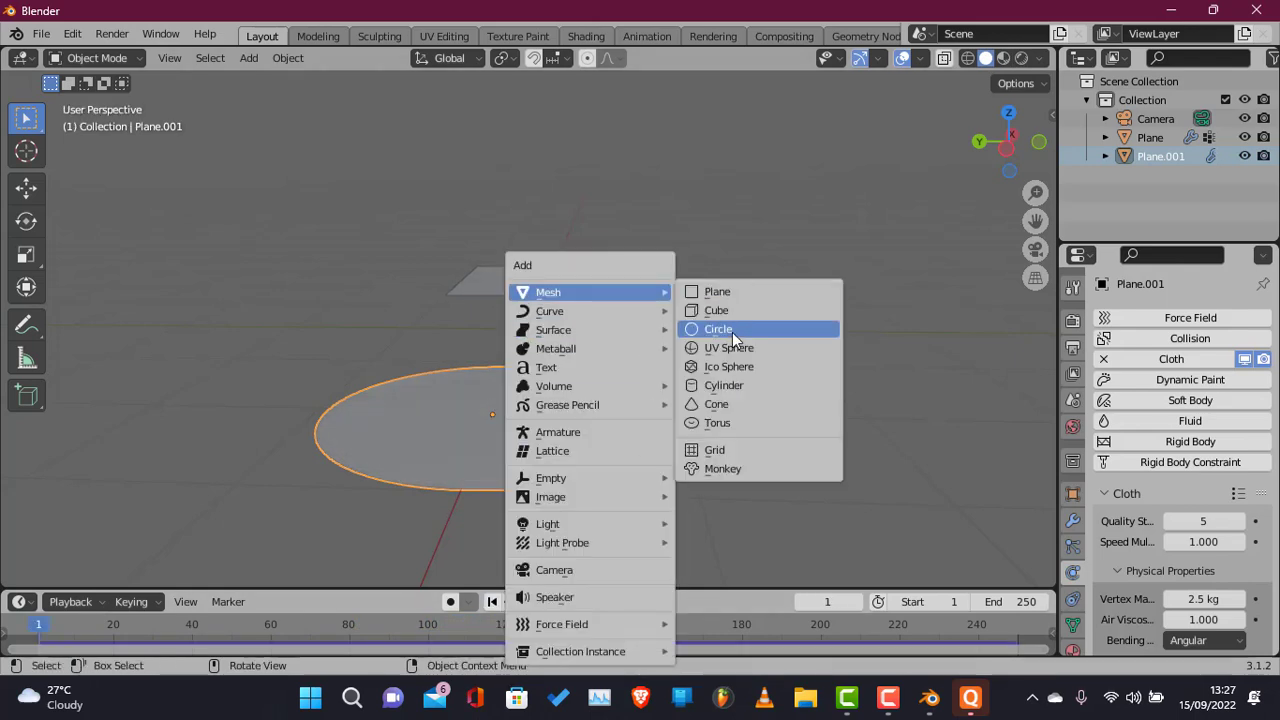
{"action": "left_click", "coordinate": [730, 349]}
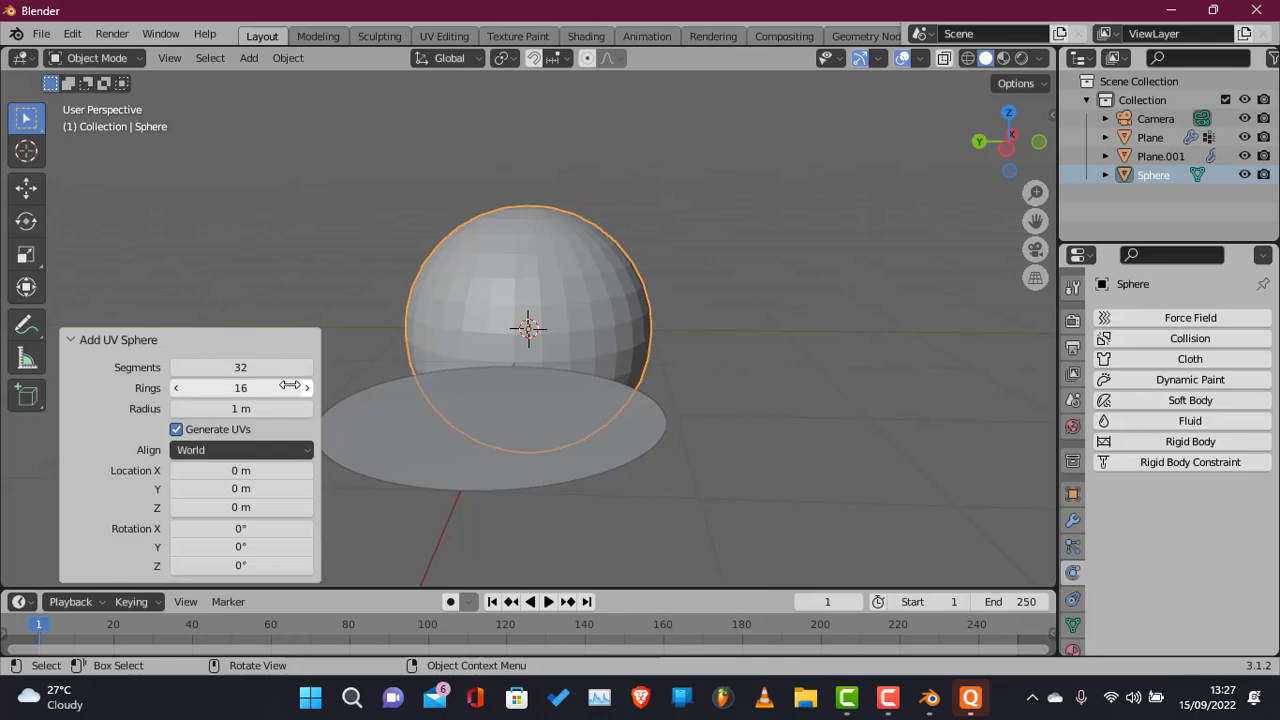
{"action": "right_click", "coordinate": [531, 334]}
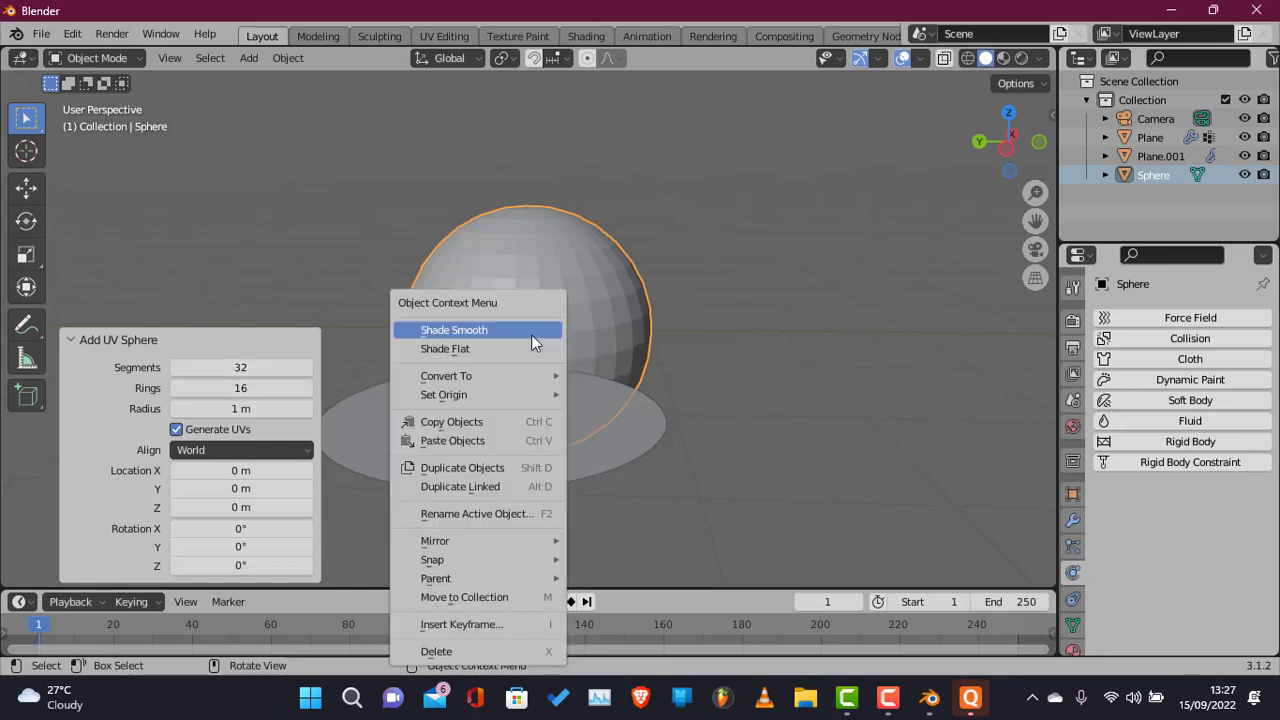
{"action": "left_click", "coordinate": [531, 331]}
Scale the sphere down to 0.577, shift it along X, and raise it just above the disc.
{"action": "key", "text": "s"}
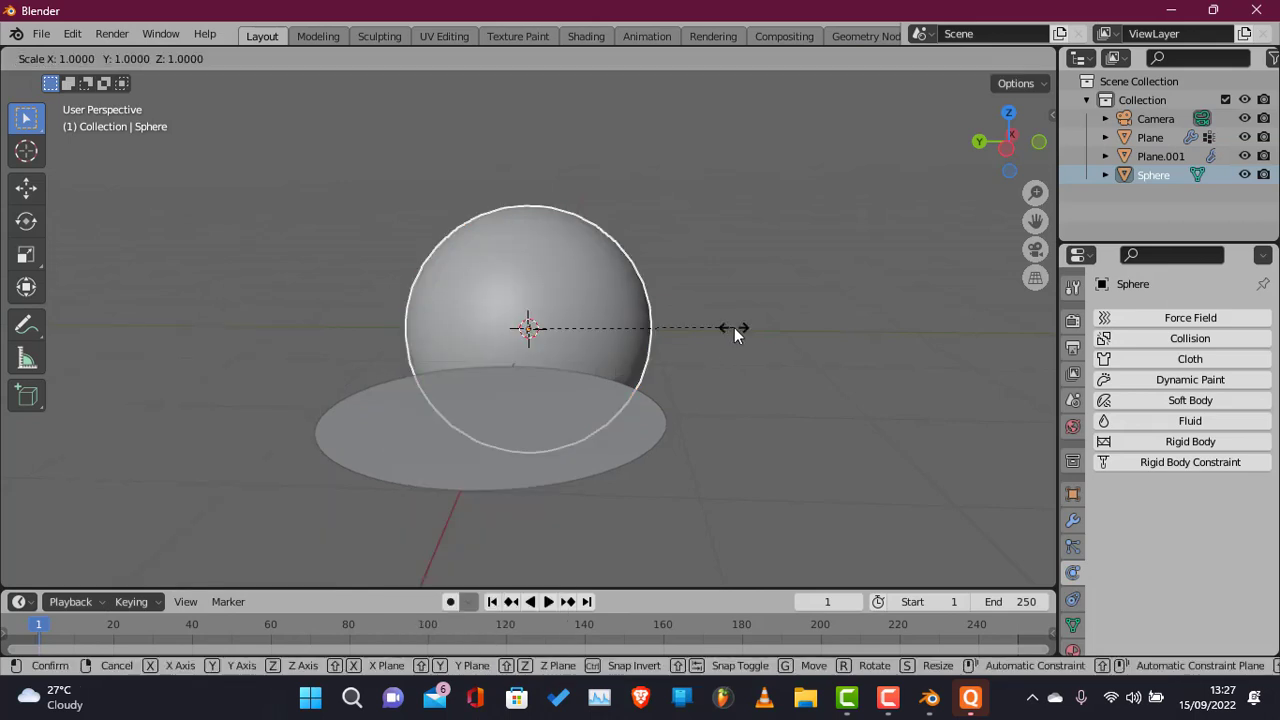
{"action": "left_click", "coordinate": [592, 334]}
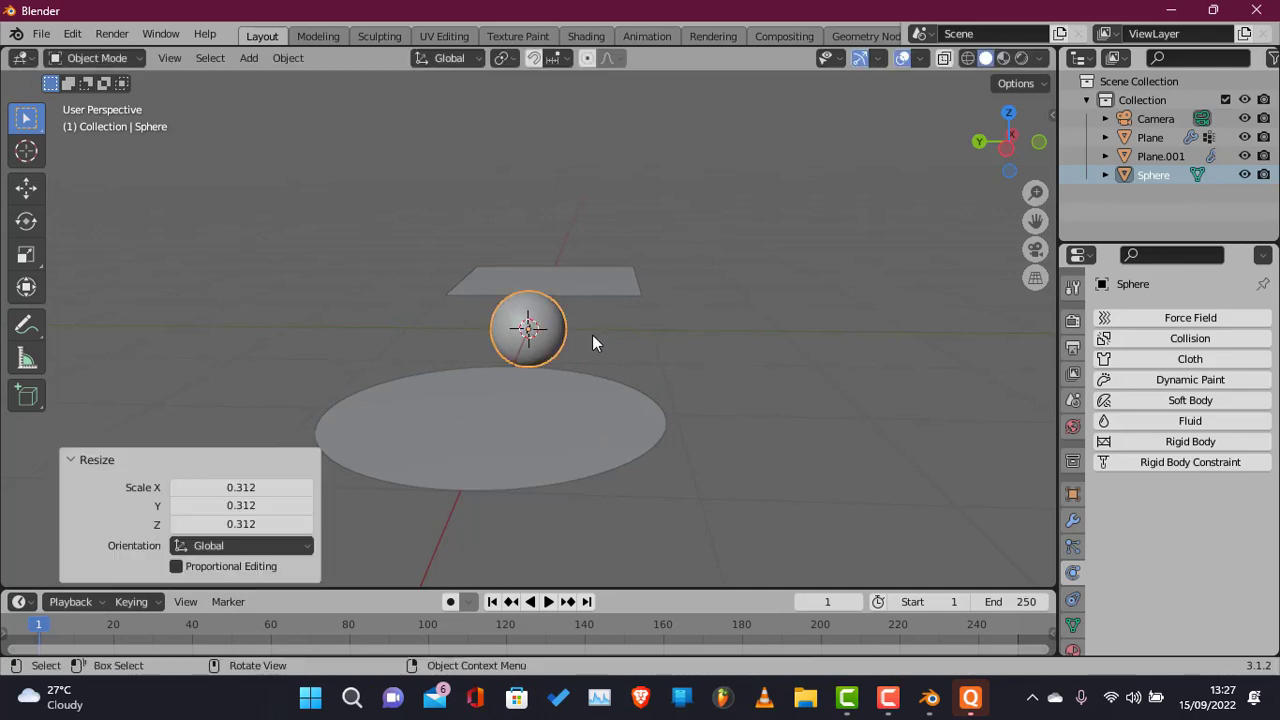
{"action": "key", "text": "g"}
{"action": "key", "text": "x"}
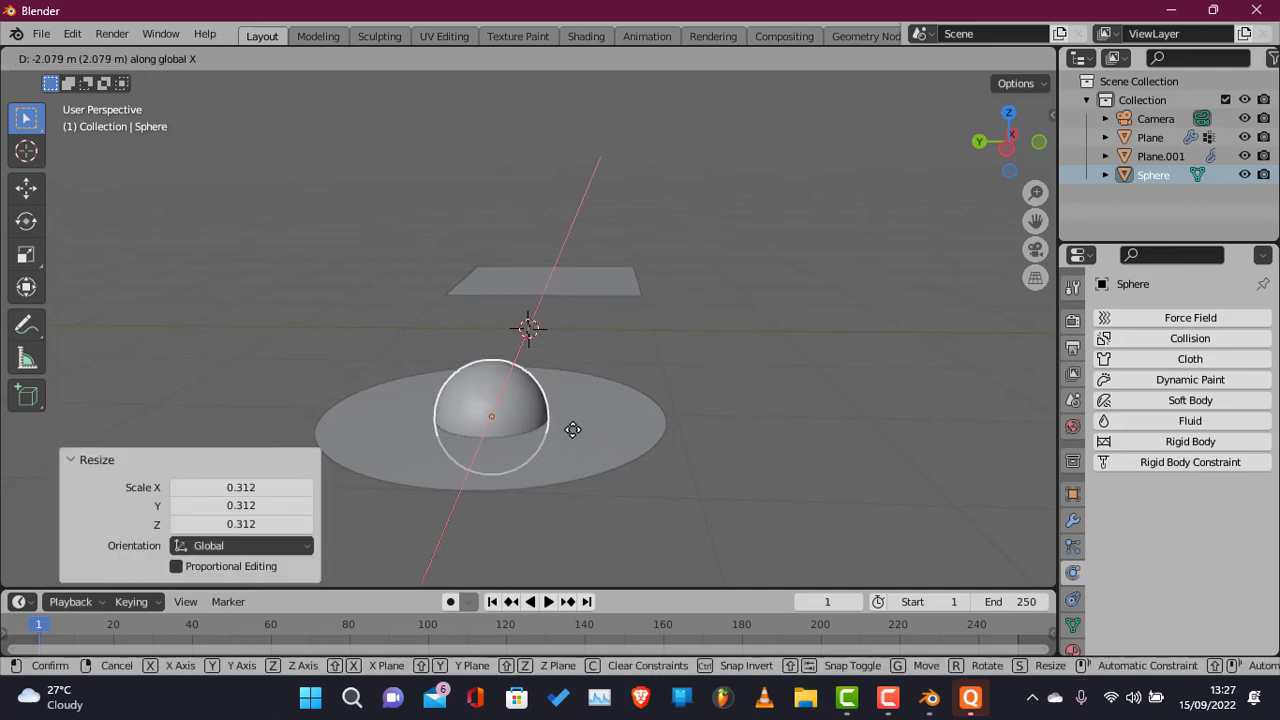
{"action": "left_click", "coordinate": [573, 430]}
{"action": "key", "text": "s"}
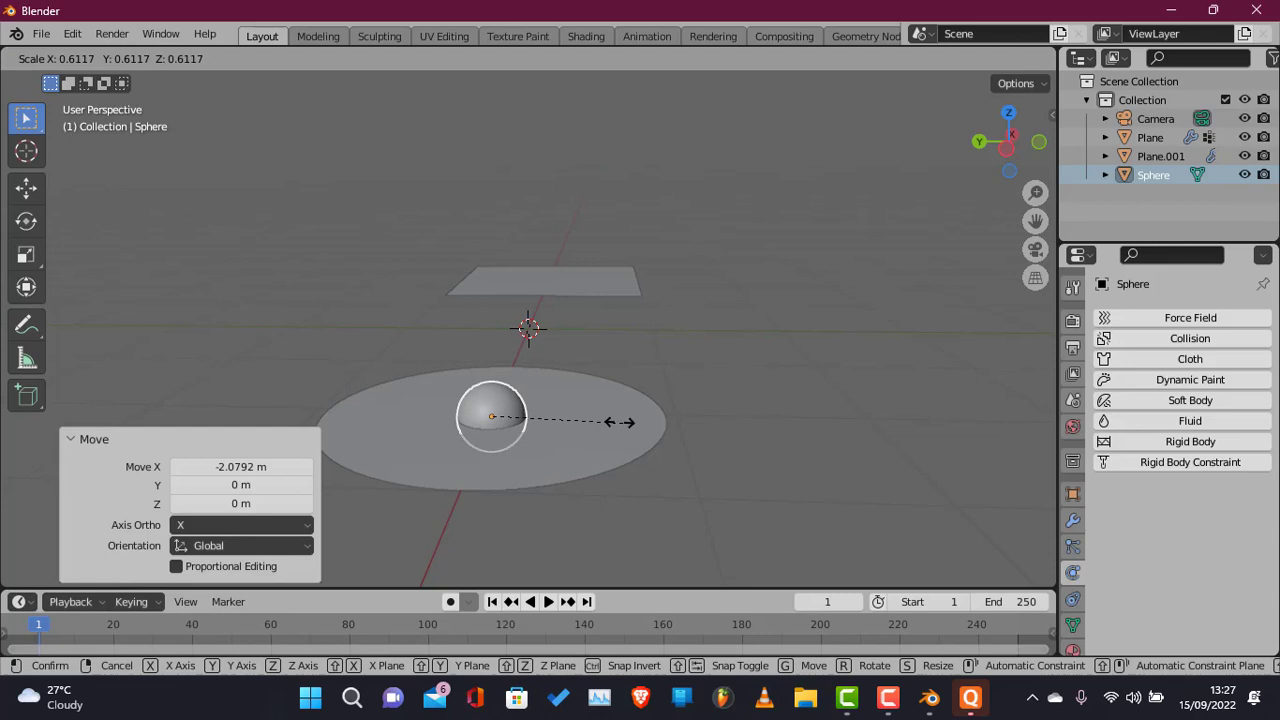
{"action": "left_click", "coordinate": [616, 424]}
{"action": "key", "text": "g"}
{"action": "key", "text": "z"}
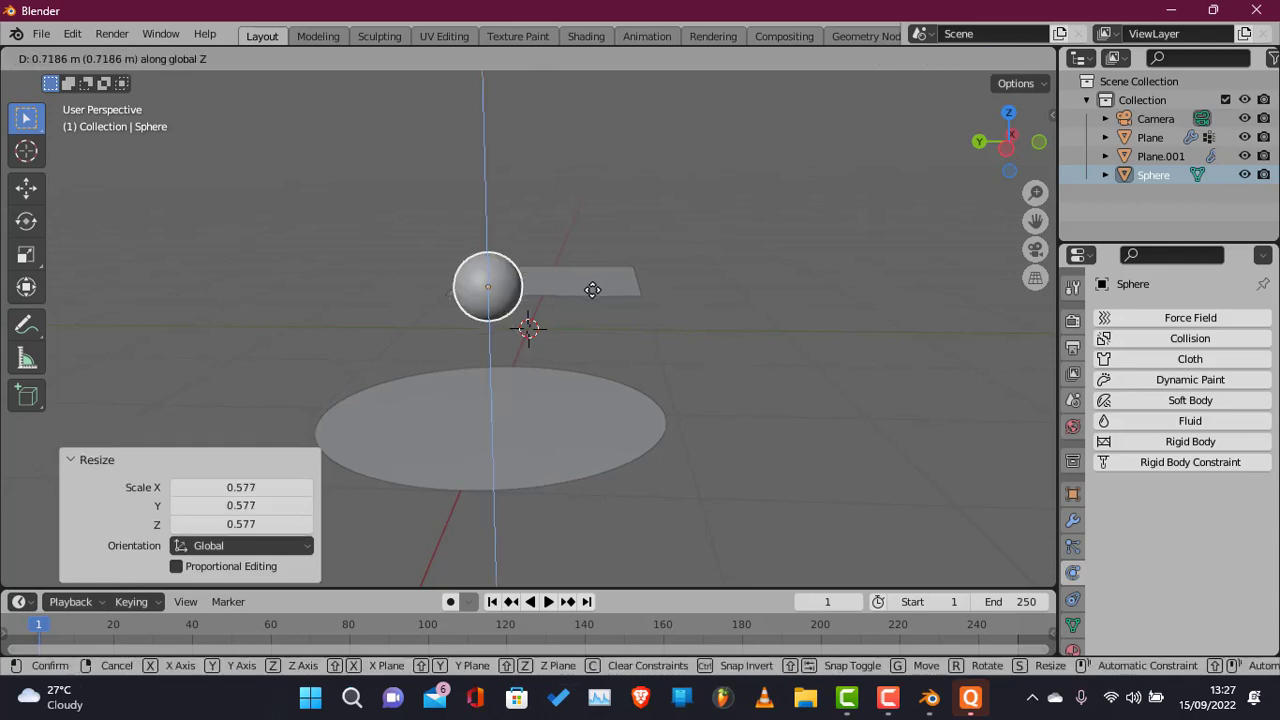
{"action": "left_click", "coordinate": [591, 288]}
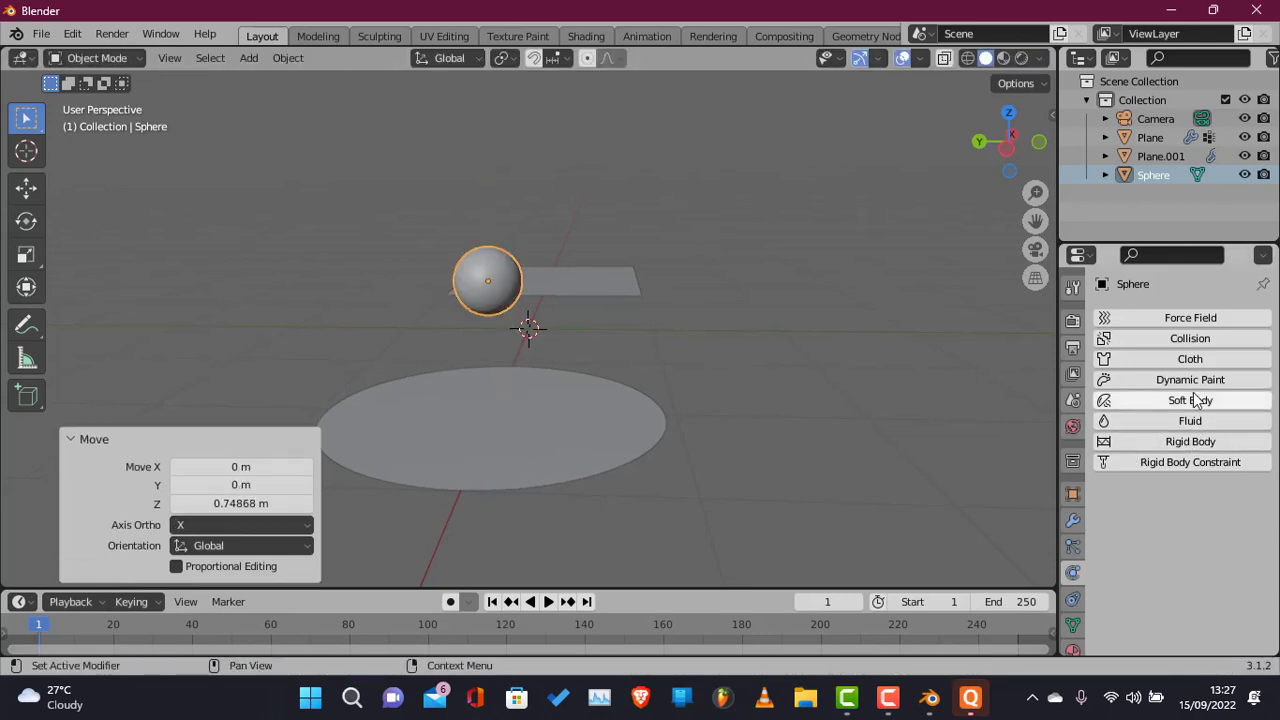
Make the sphere a collision object and keyframe its location at frame 1 in front view.
{"action": "left_click", "coordinate": [1170, 339]}
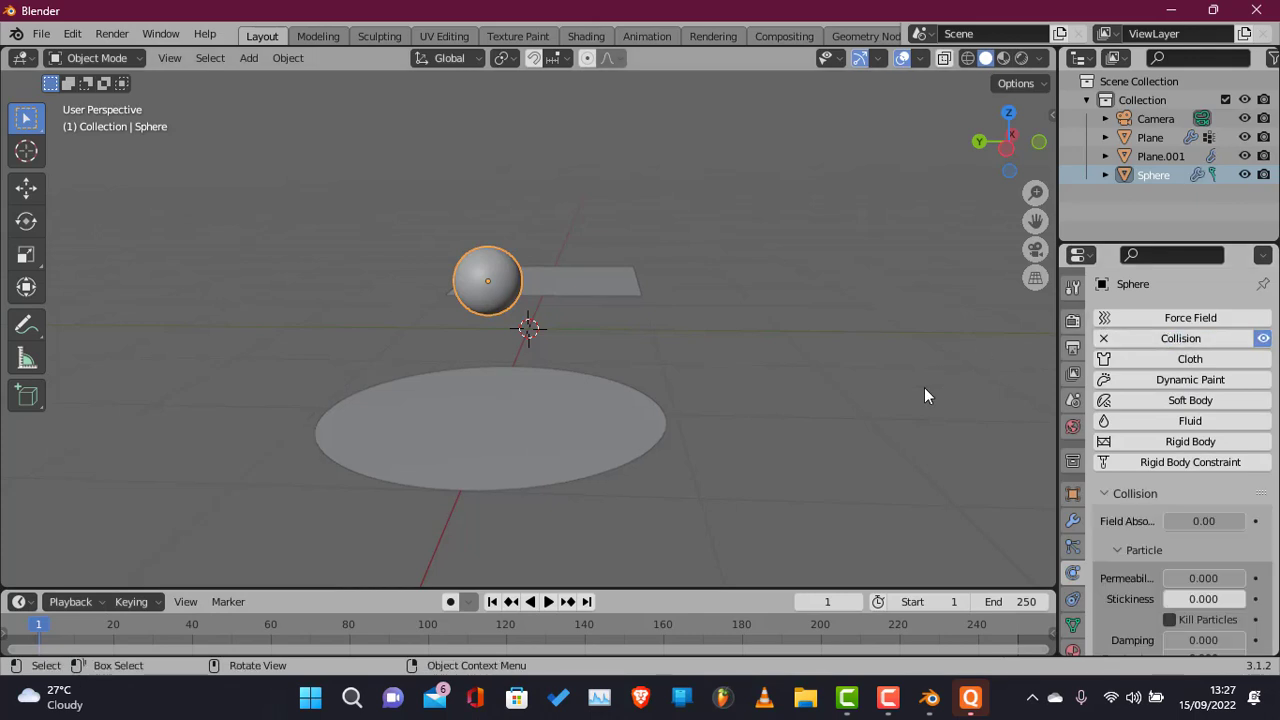
{"action": "scroll", "coordinate": [864, 483], "scroll_direction": "down", "scroll_amount": 5}
{"action": "left_click_drag", "start_coordinate": [1007, 147], "coordinate": [859, 343]}
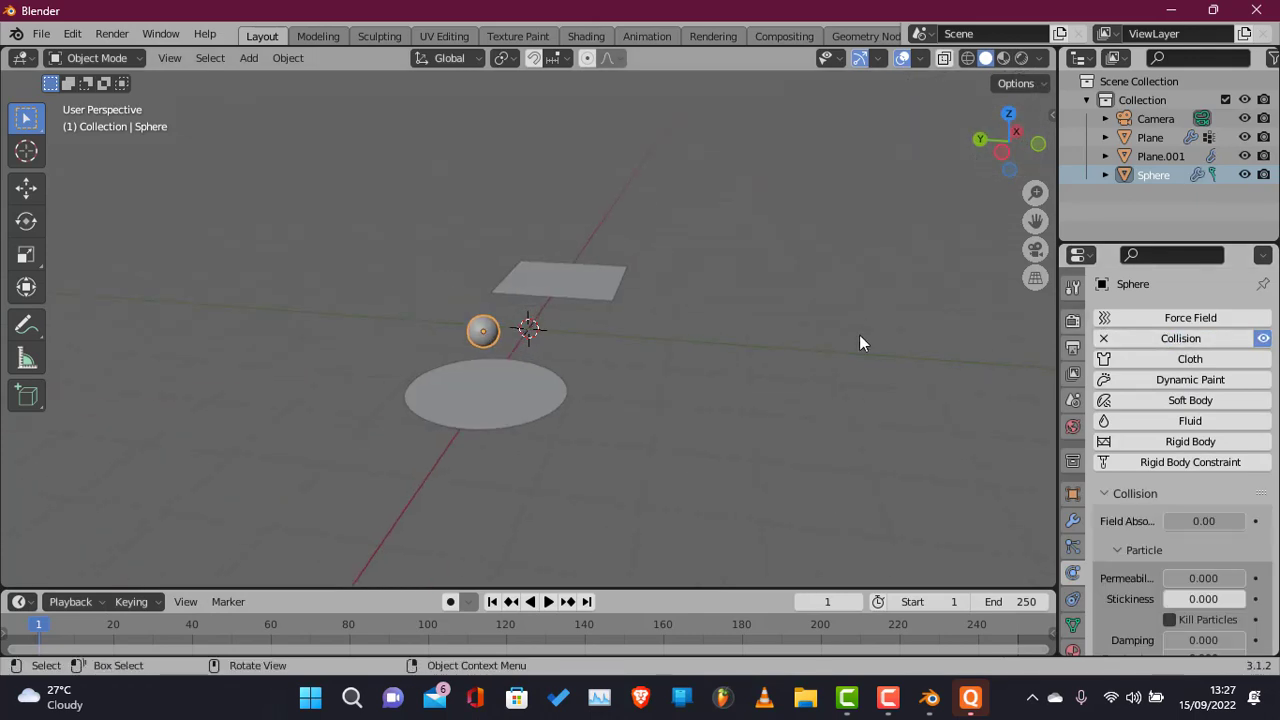
{"action": "left_click", "coordinate": [1038, 144]}
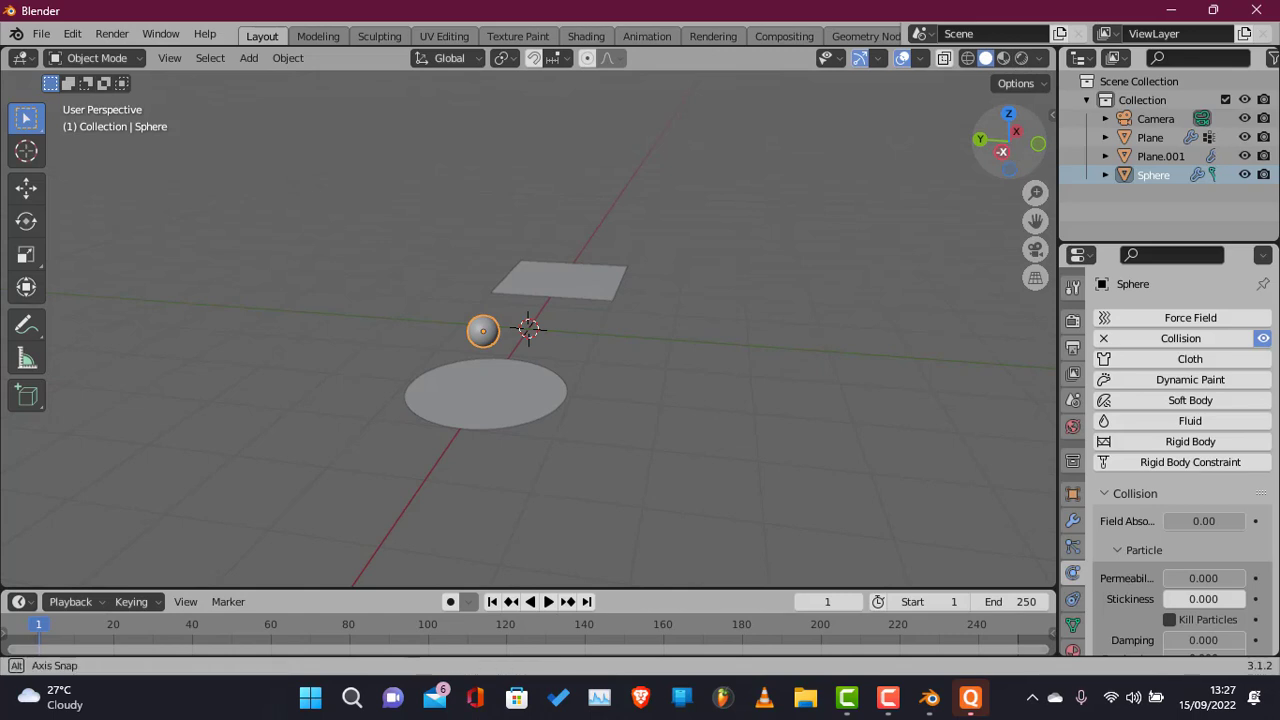
{"action": "key", "text": "i"}
{"action": "left_click", "coordinate": [715, 272]}
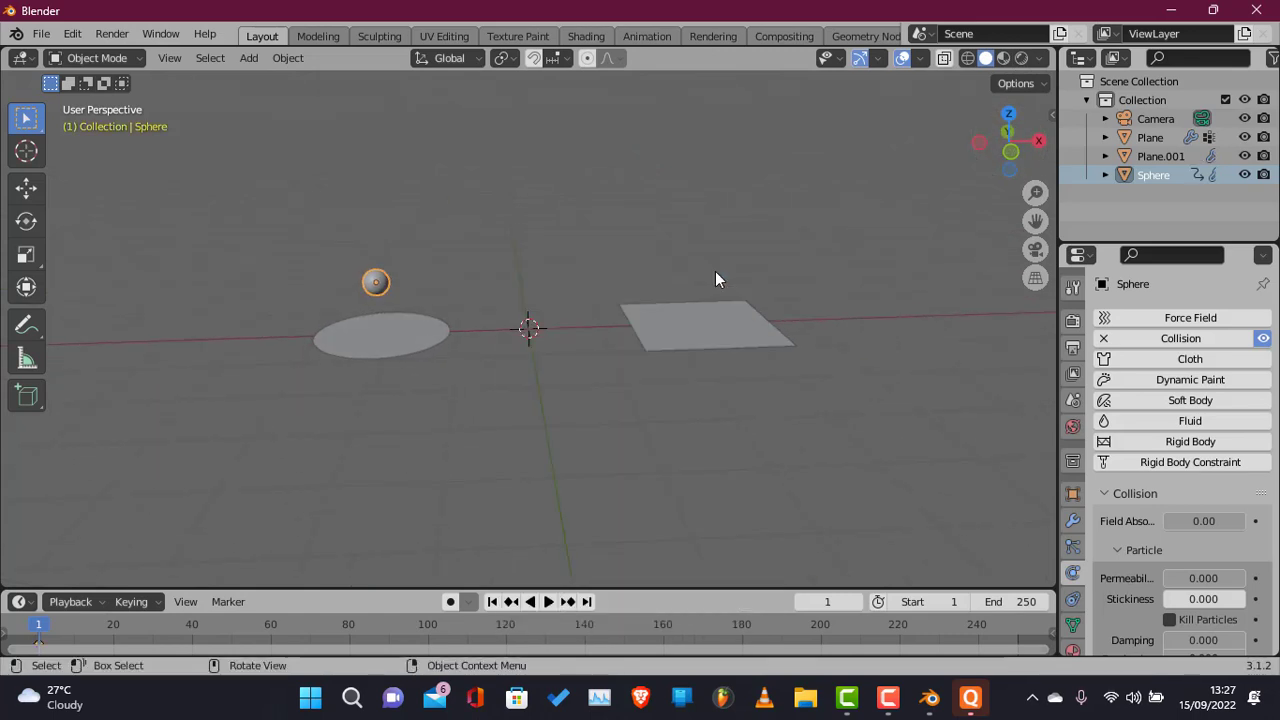
At frame 20, drop the sphere below the disc and keyframe its location.
{"action": "left_click_drag", "start_coordinate": [403, 591], "coordinate": [400, 492]}
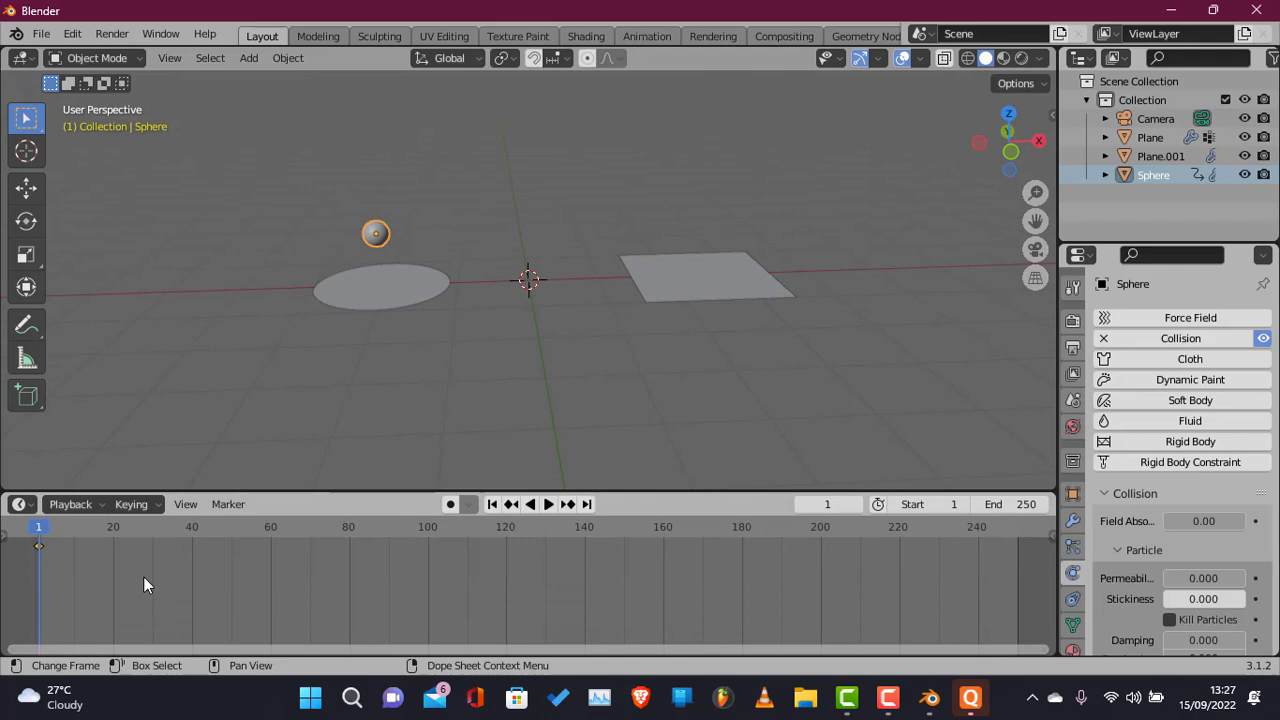
{"action": "left_click", "coordinate": [113, 533]}
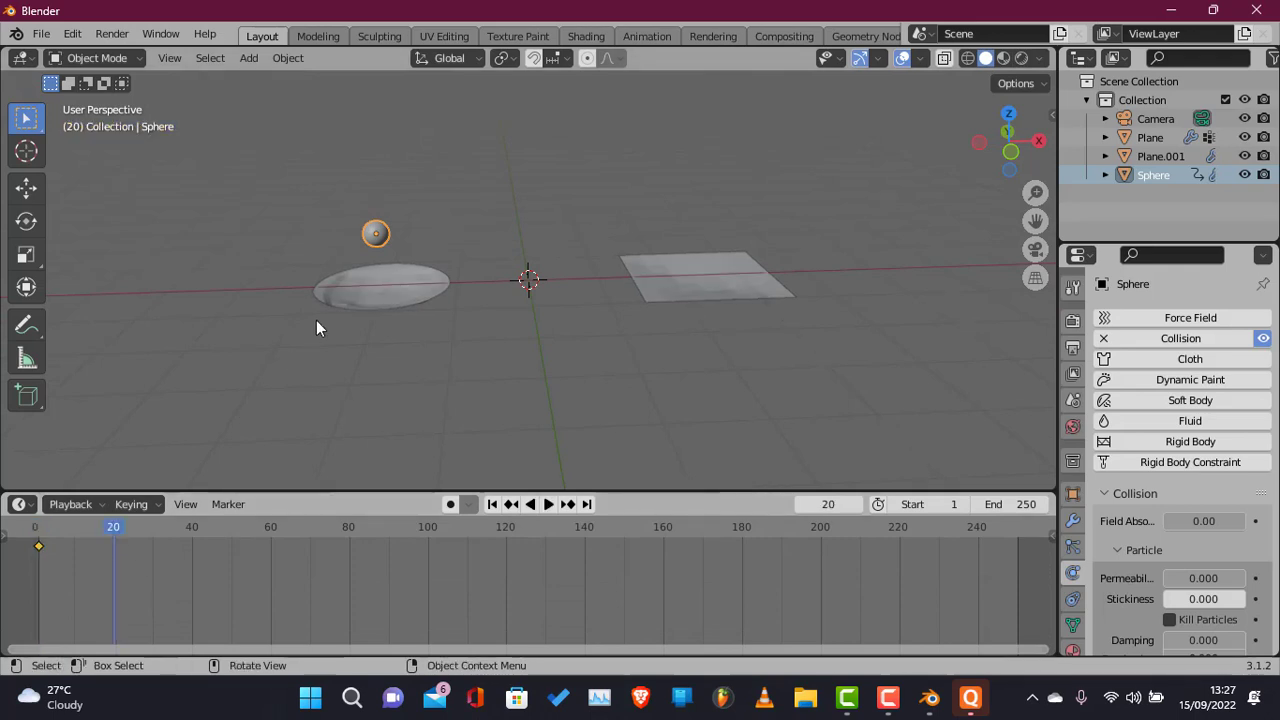
{"action": "key", "text": "g"}
{"action": "key", "text": "z"}
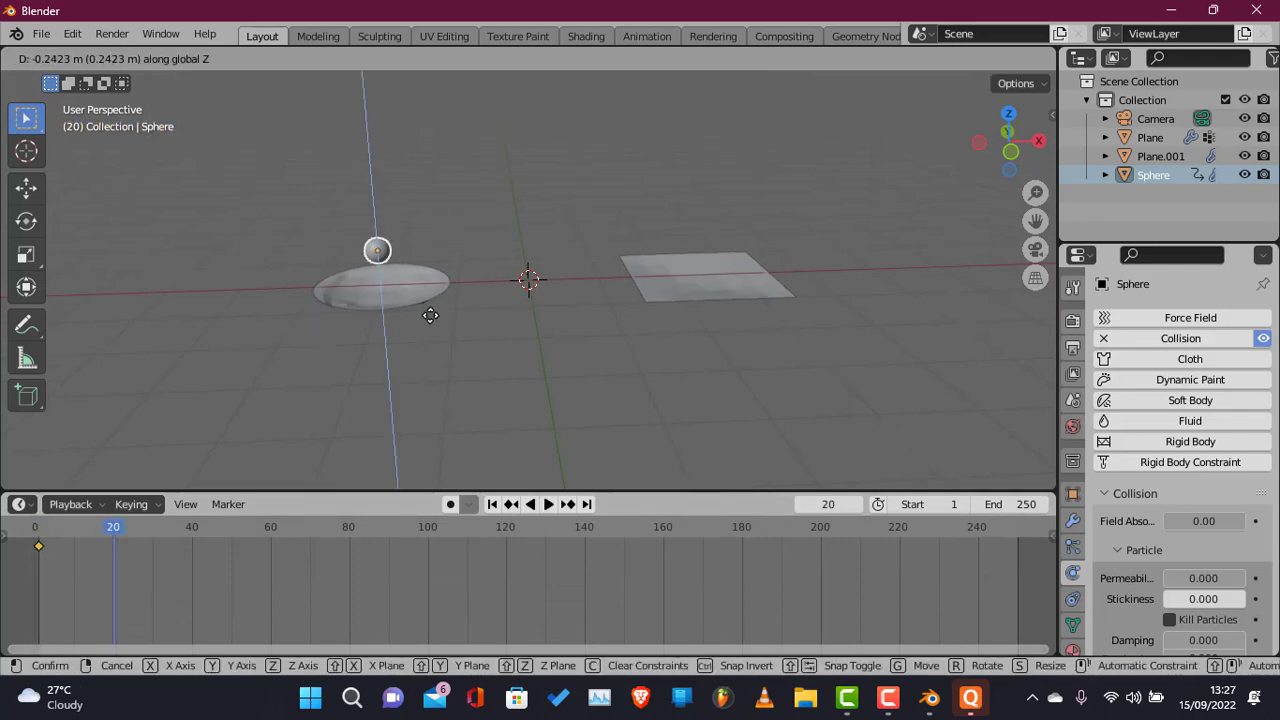
{"action": "left_click", "coordinate": [438, 371]}
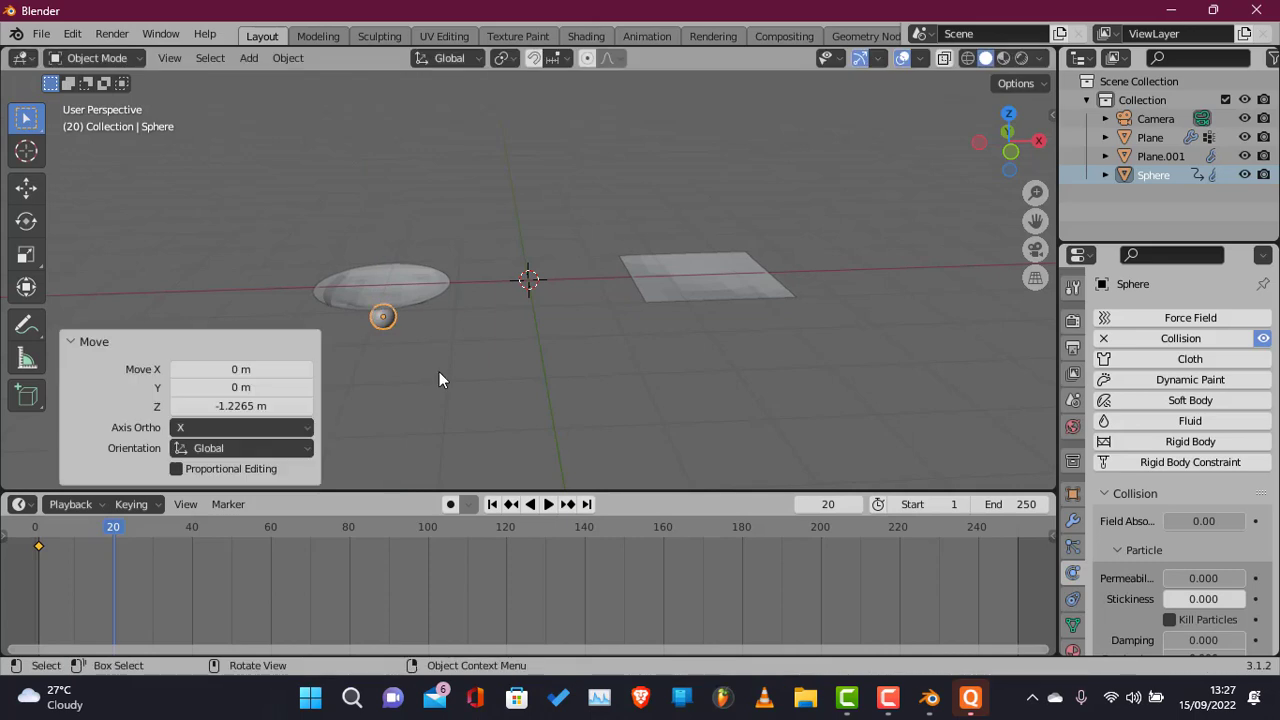
{"action": "key", "text": "i"}
{"action": "left_click", "coordinate": [439, 372]}
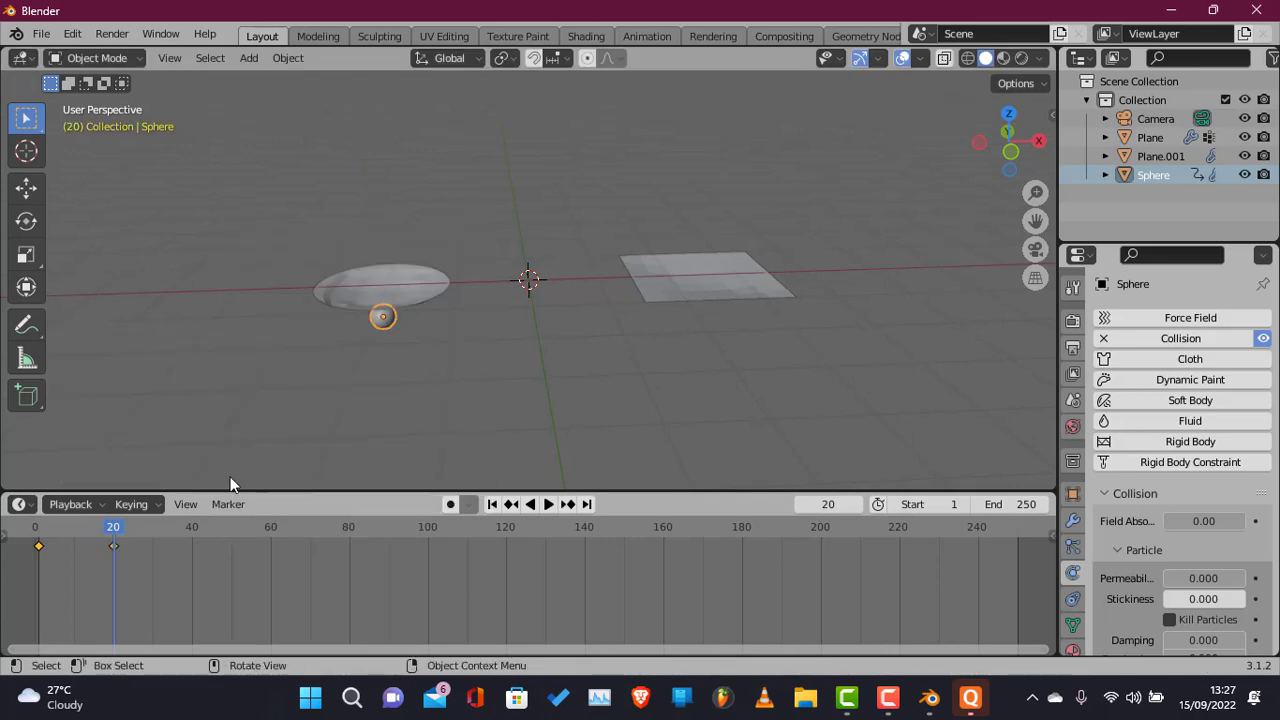
At frame 40, raise the sphere back above the disc and keyframe its location.
{"action": "left_click", "coordinate": [192, 529]}
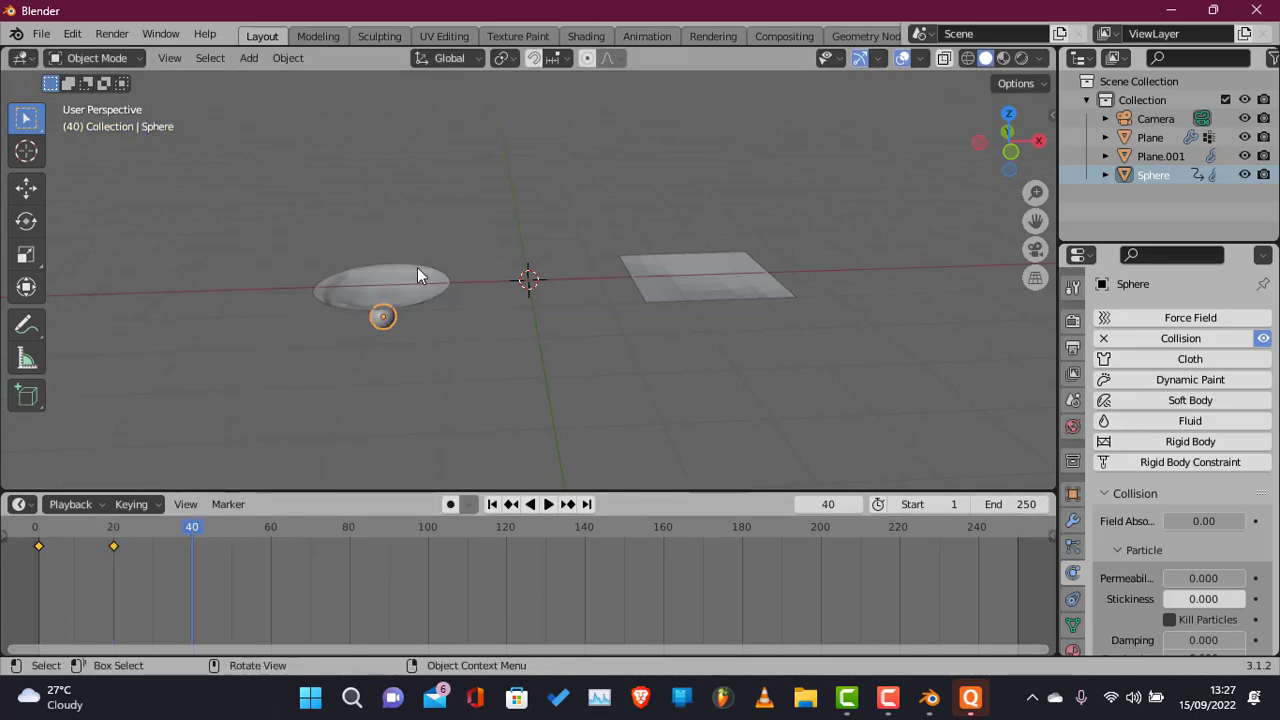
{"action": "key", "text": "g"}
{"action": "key", "text": "z"}
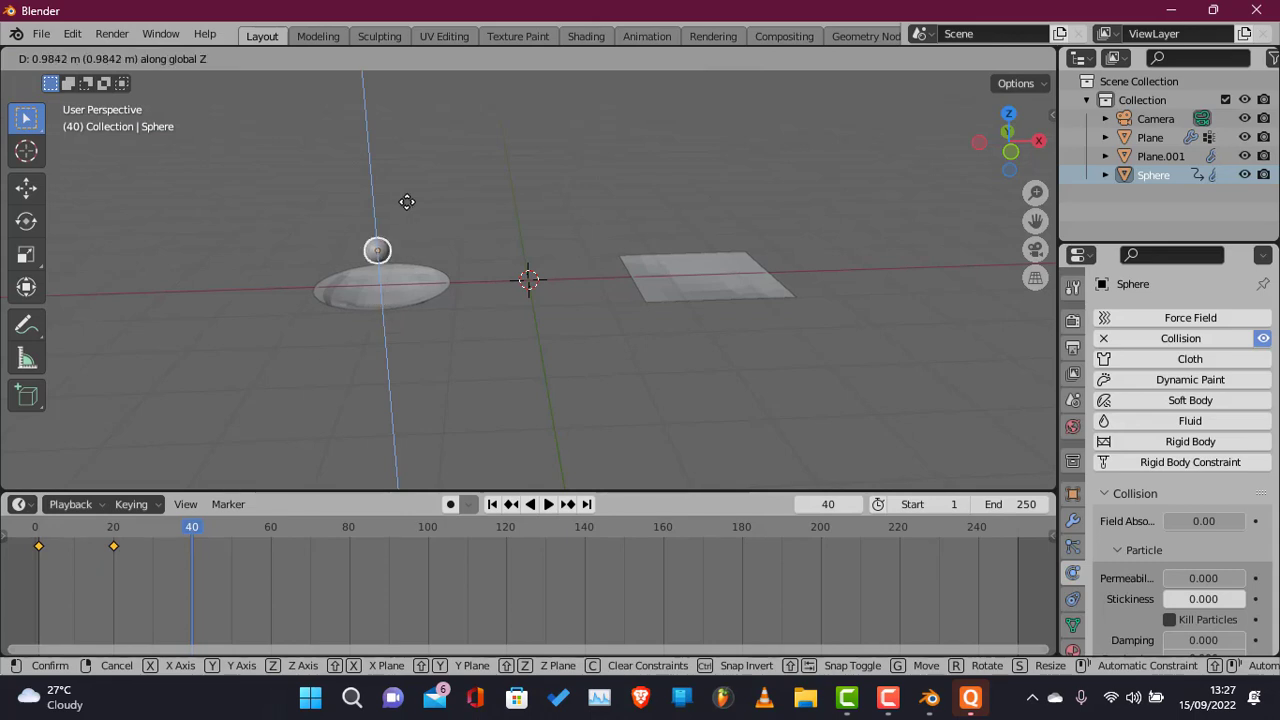
{"action": "left_click", "coordinate": [407, 202]}
{"action": "key", "text": "i"}
{"action": "left_click", "coordinate": [407, 204]}
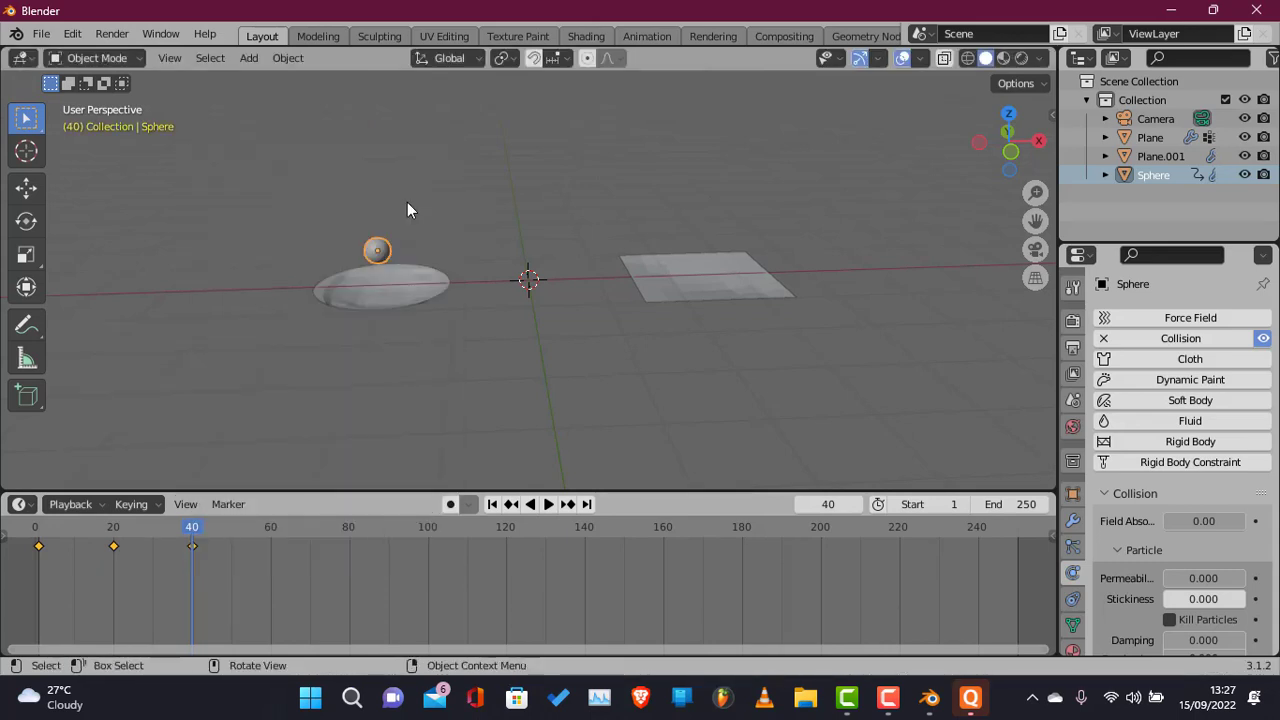
Replay the sphere's bounce from frame 1, viewing the disc edge-on, and stop at frame 81.
{"action": "left_click", "coordinate": [492, 504]}
{"action": "key", "text": "F3"}
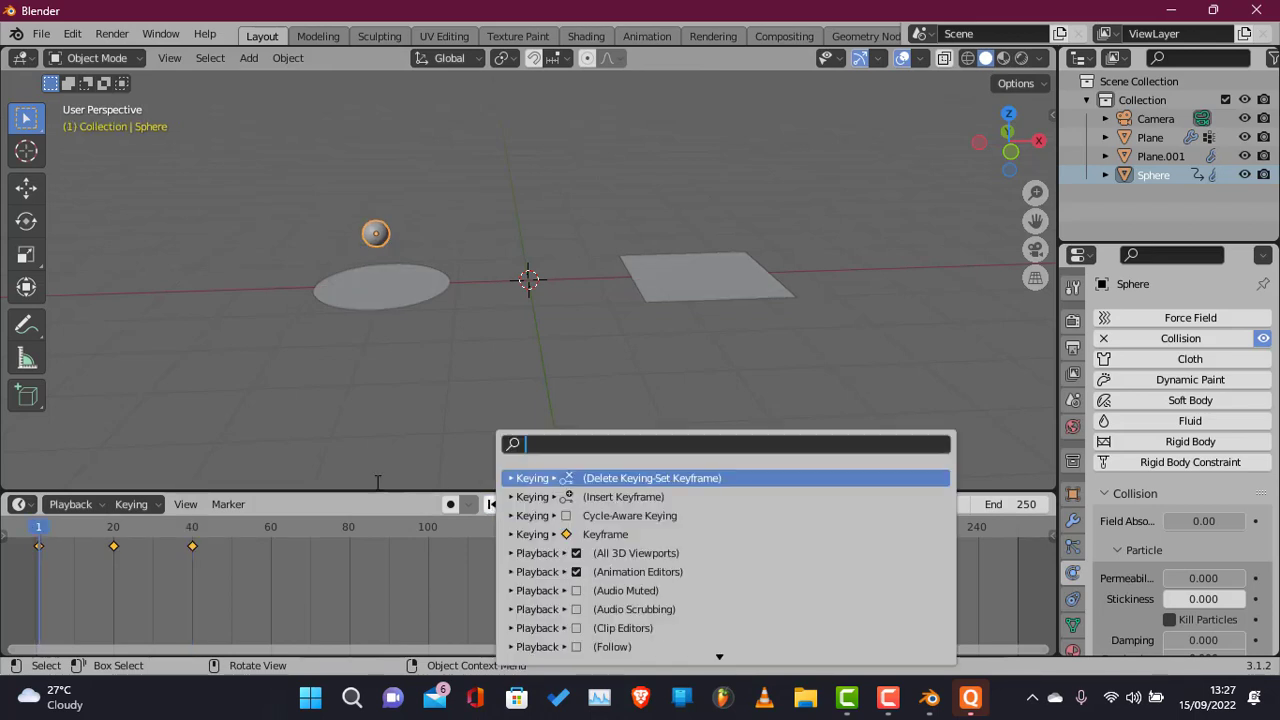
{"action": "key", "text": "Escape"}
{"action": "left_click", "coordinate": [550, 504]}
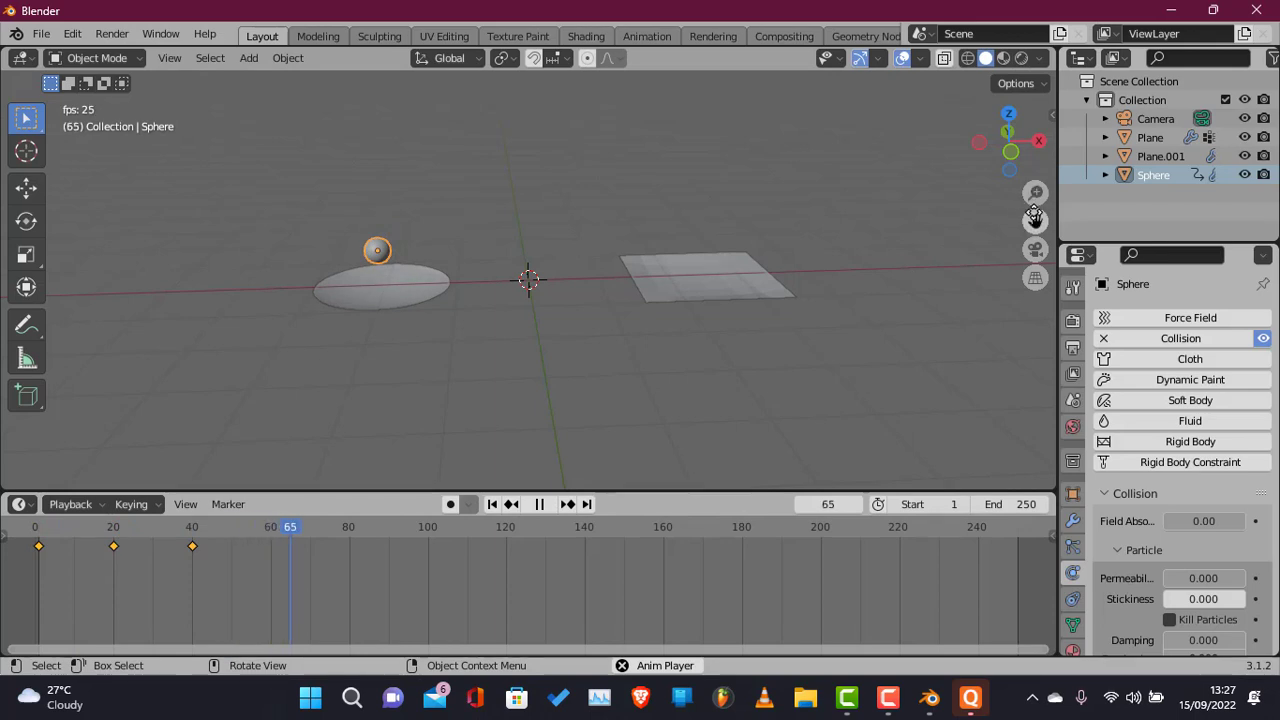
{"action": "left_click_drag", "start_coordinate": [1036, 221], "coordinate": [1234, 278]}
{"action": "left_click_drag", "start_coordinate": [1015, 151], "coordinate": [802, 358]}
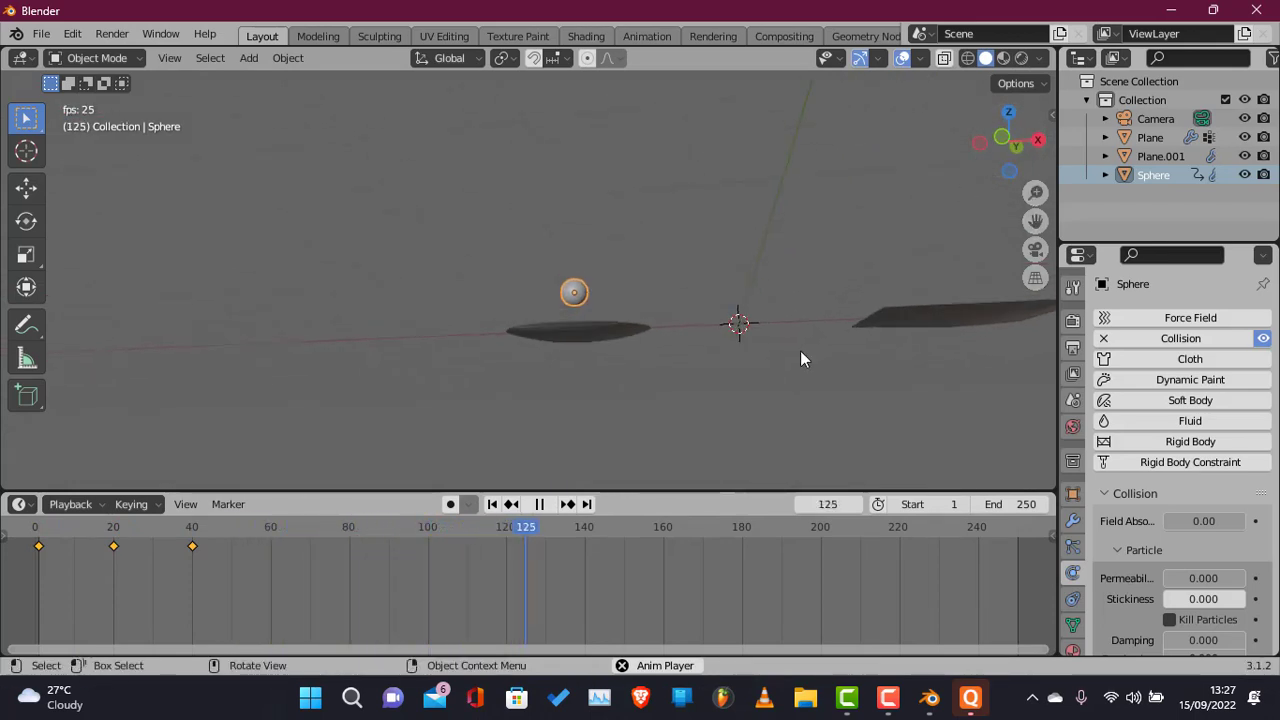
{"action": "left_click", "coordinate": [492, 505]}
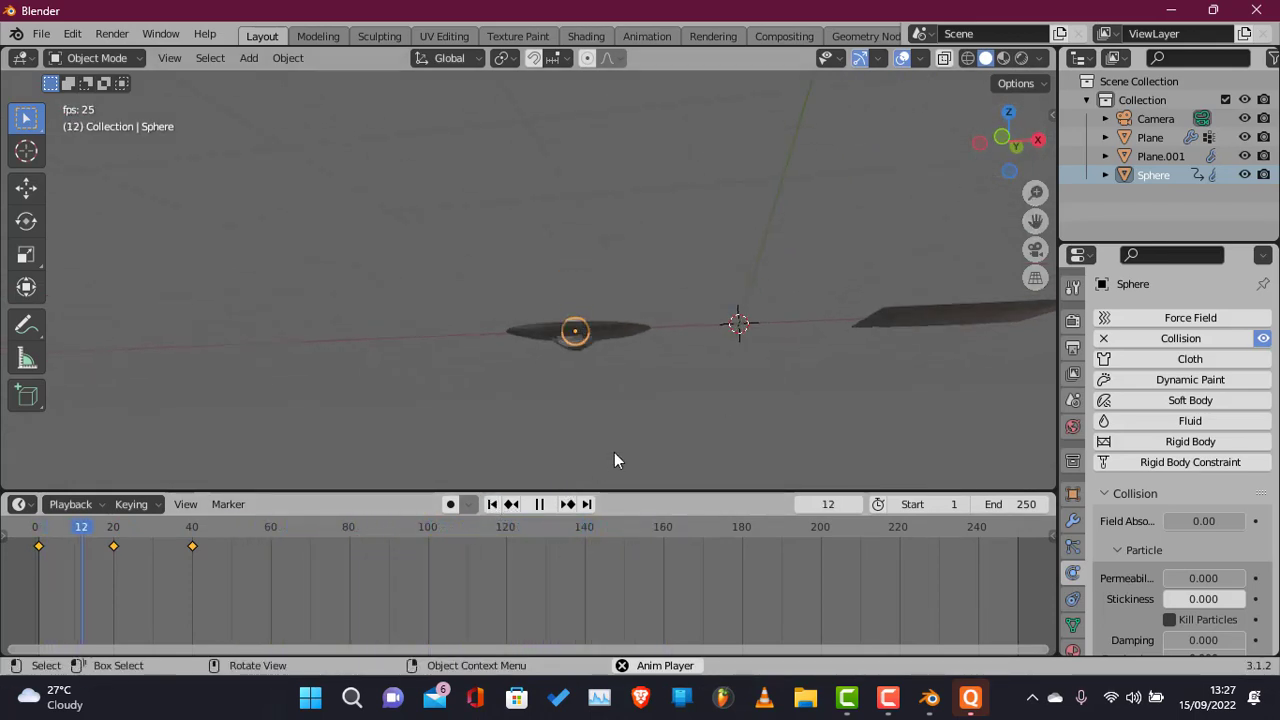
{"action": "left_click", "coordinate": [492, 504]}
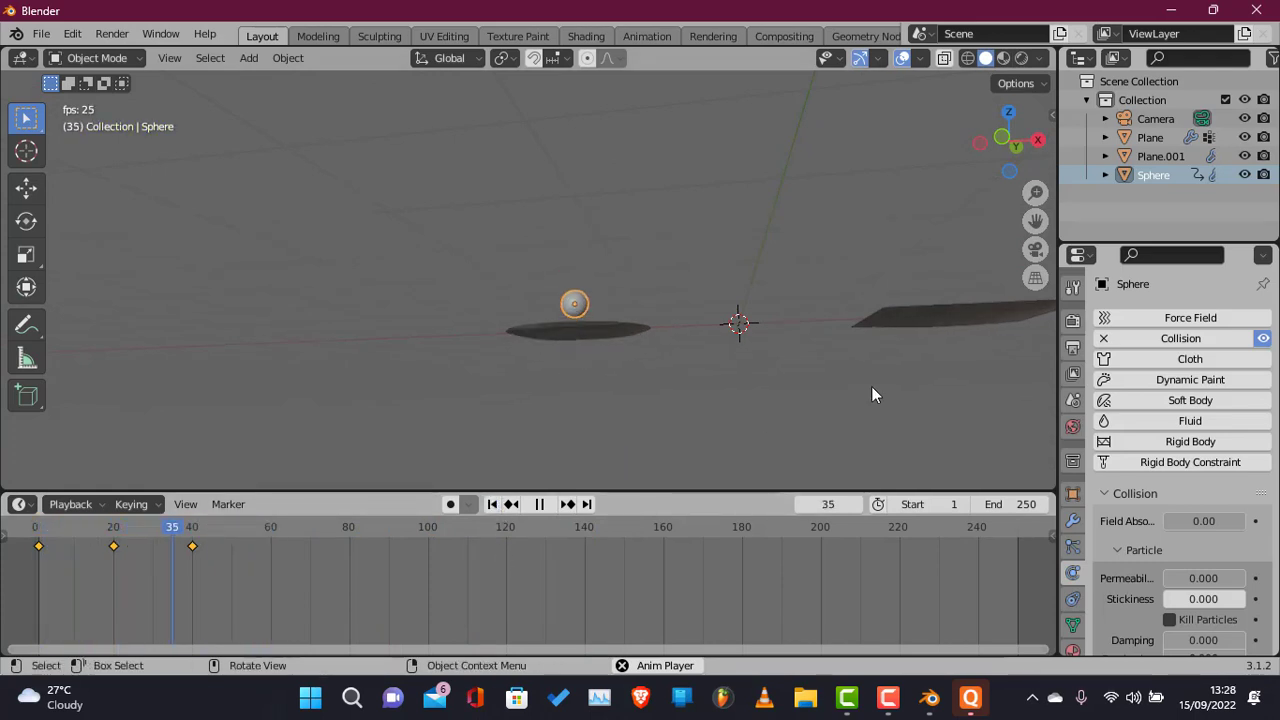
{"action": "key", "text": "F3"}
{"action": "left_click", "coordinate": [540, 505]}
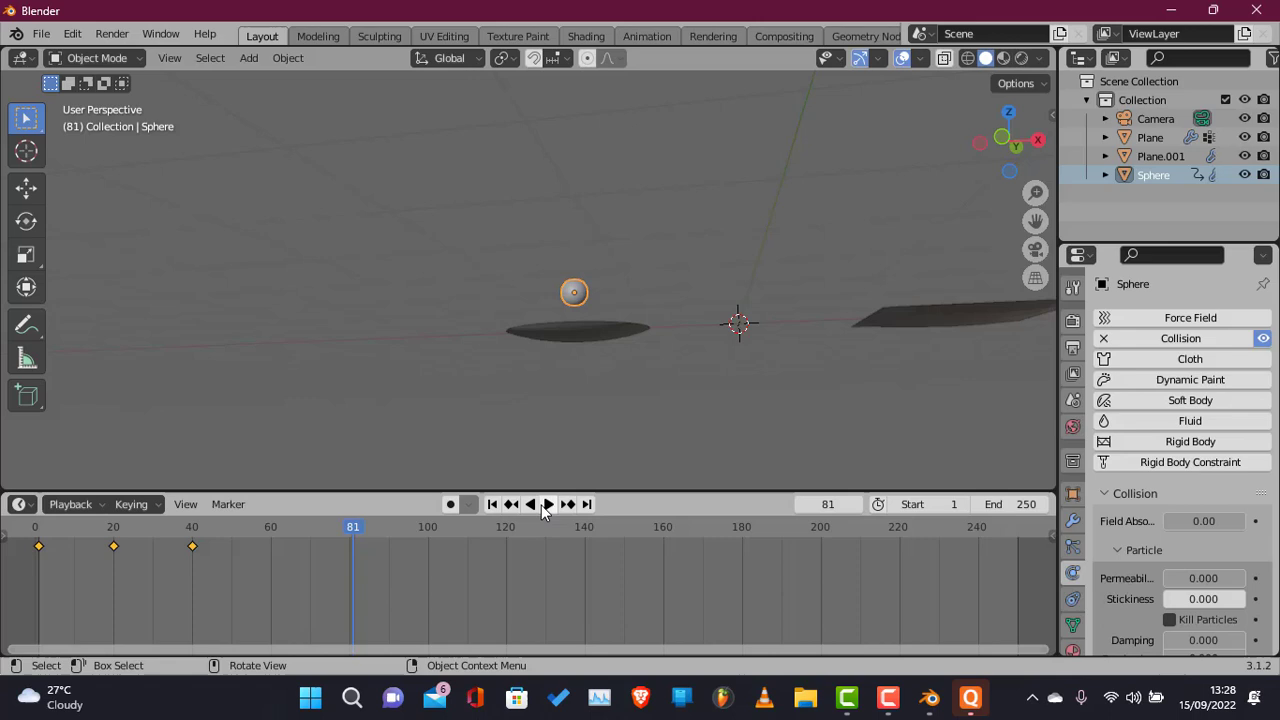
{"action": "scroll", "coordinate": [1183, 552], "scroll_direction": "down", "scroll_amount": 2}
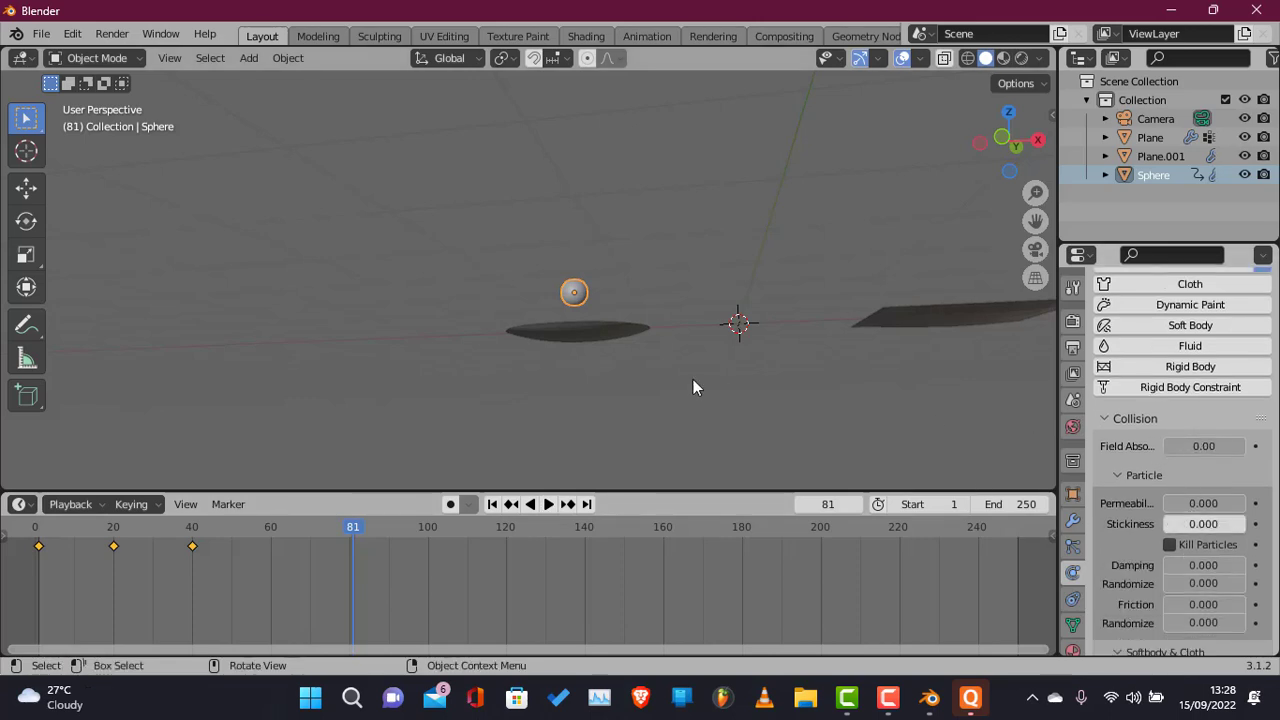
Set Plane.001's cloth Quality Steps to 10.
{"action": "left_click", "coordinate": [596, 346]}
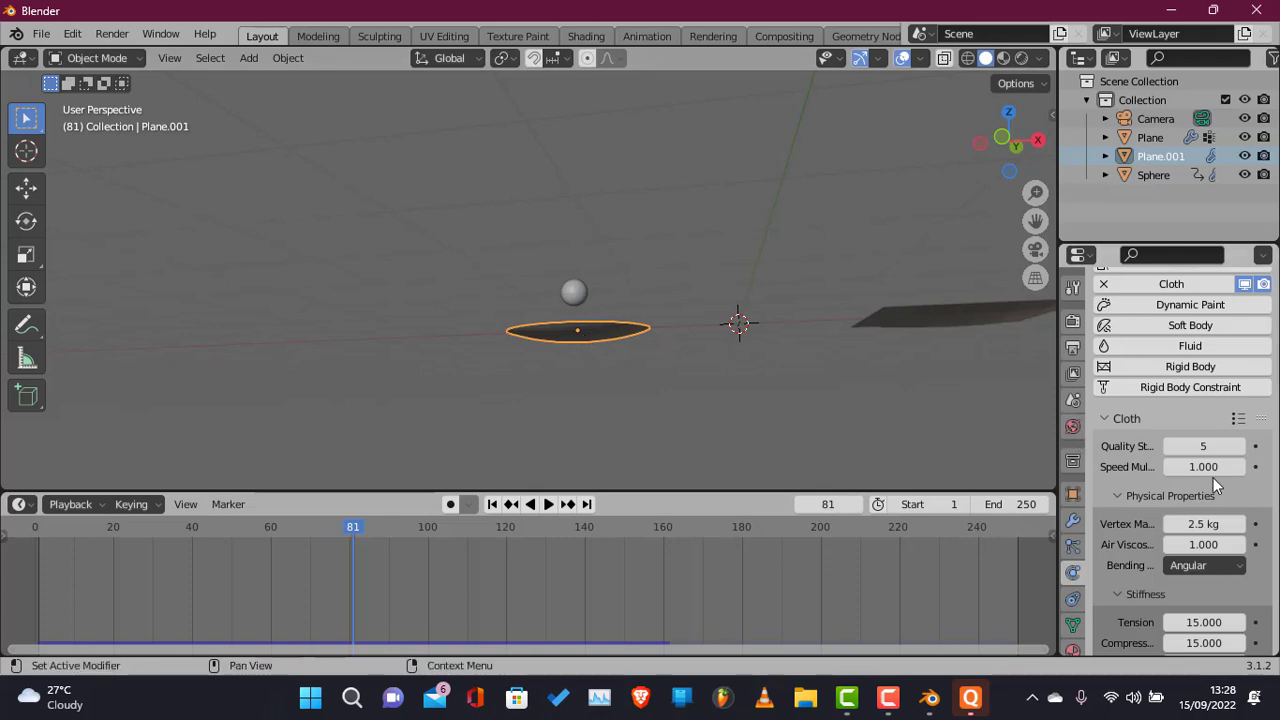
{"action": "left_click", "coordinate": [1188, 446]}
{"action": "type", "text": "1"}
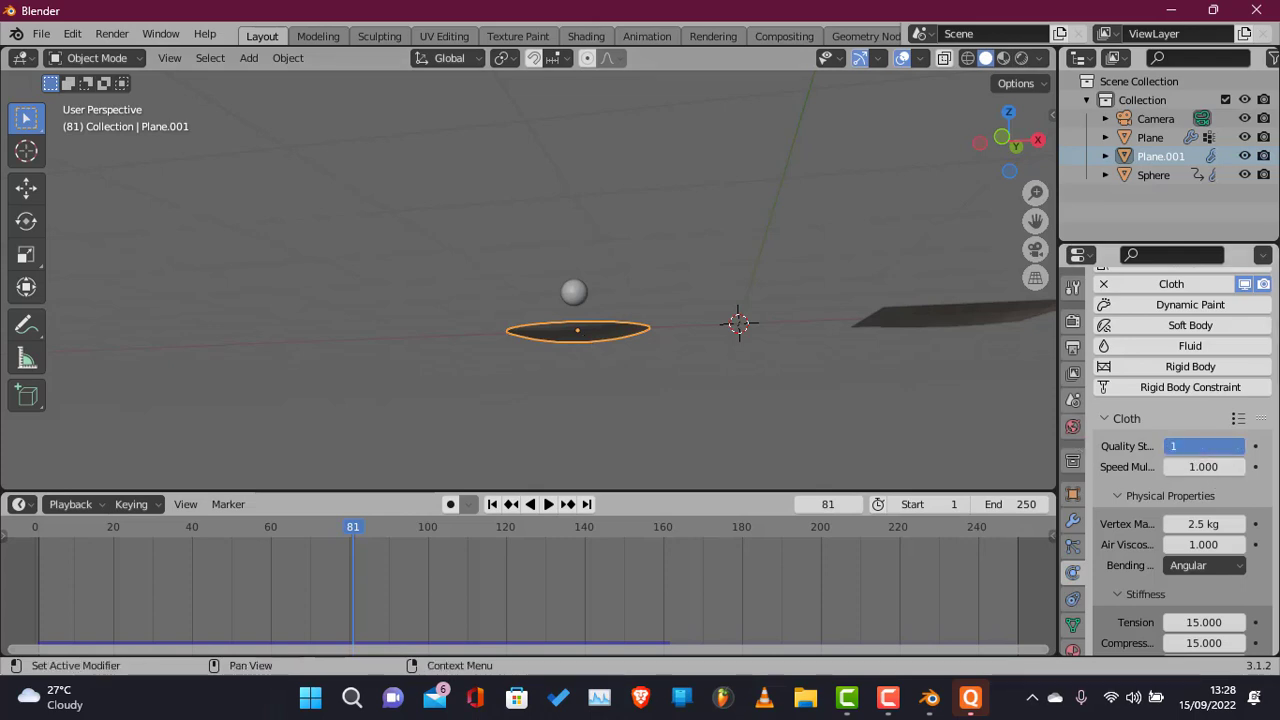
{"action": "type", "text": "0"}
{"action": "key", "text": "Return"}
{"action": "left_click", "coordinate": [701, 408]}
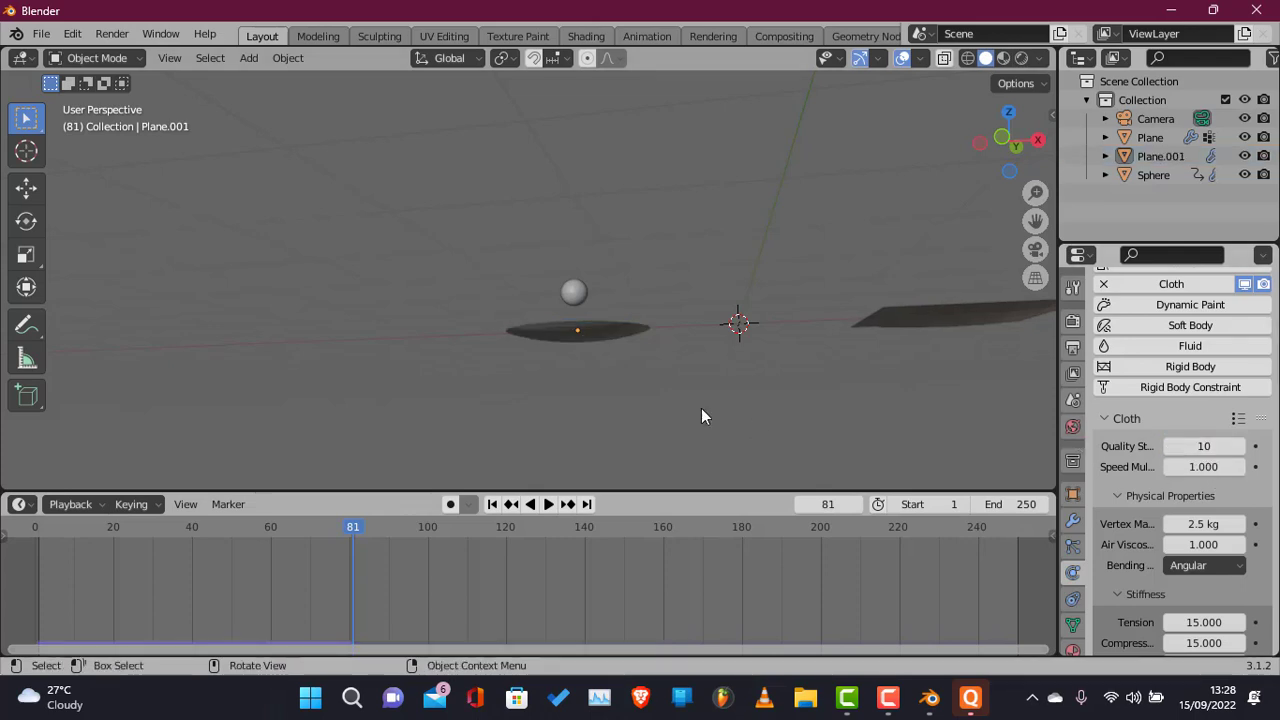
Rewind to frame 1 and replay the simulation in front view.
{"action": "key", "text": "F3"}
{"action": "left_click", "coordinate": [492, 504]}
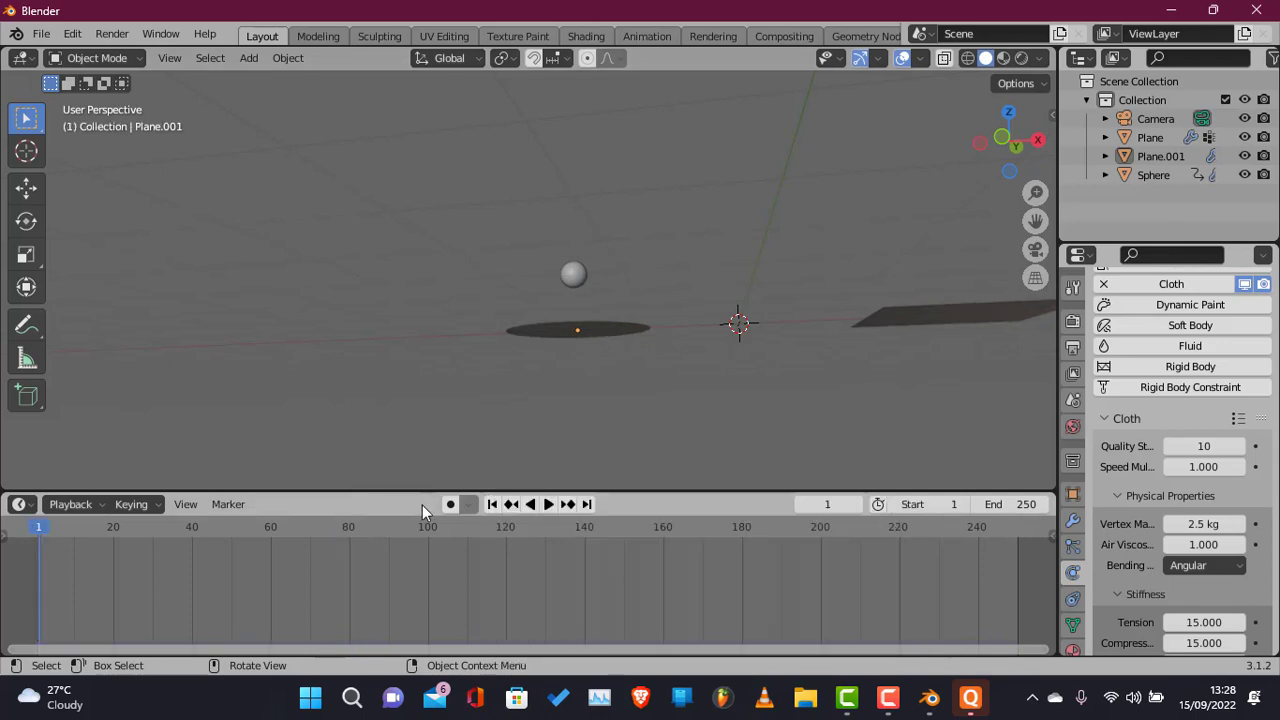
{"action": "left_click", "coordinate": [548, 504]}
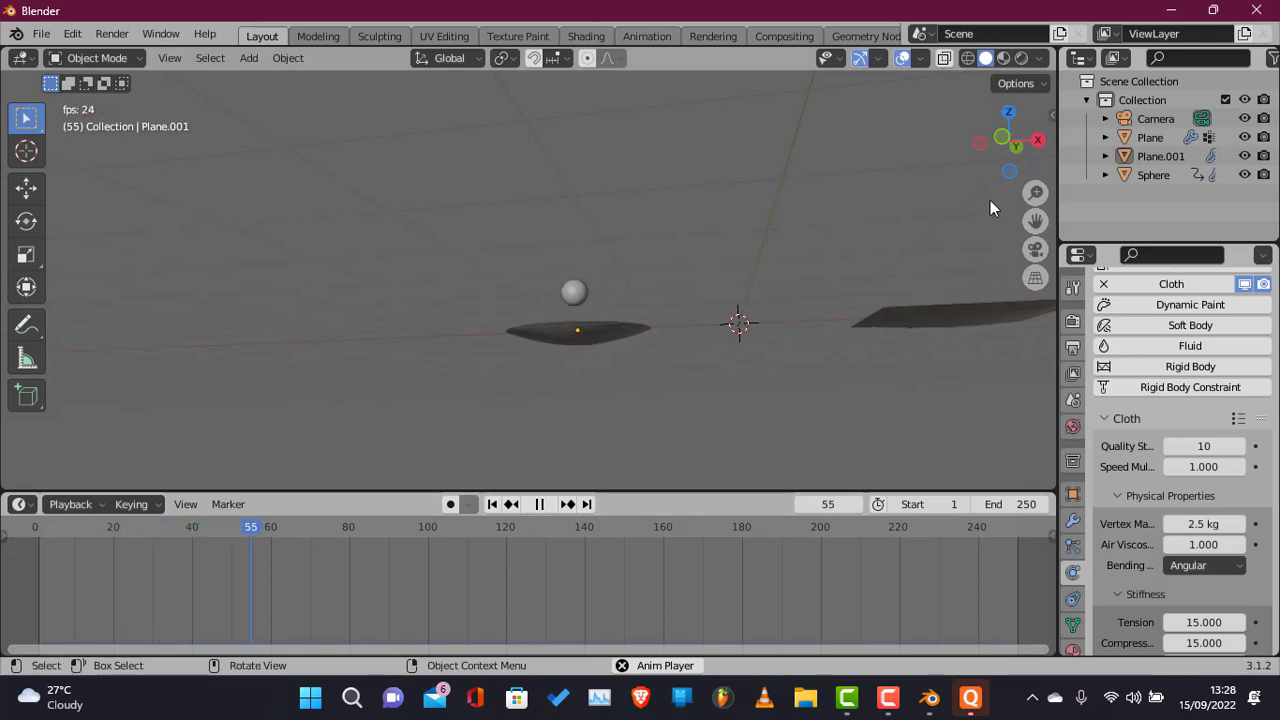
{"action": "left_click", "coordinate": [1003, 137]}
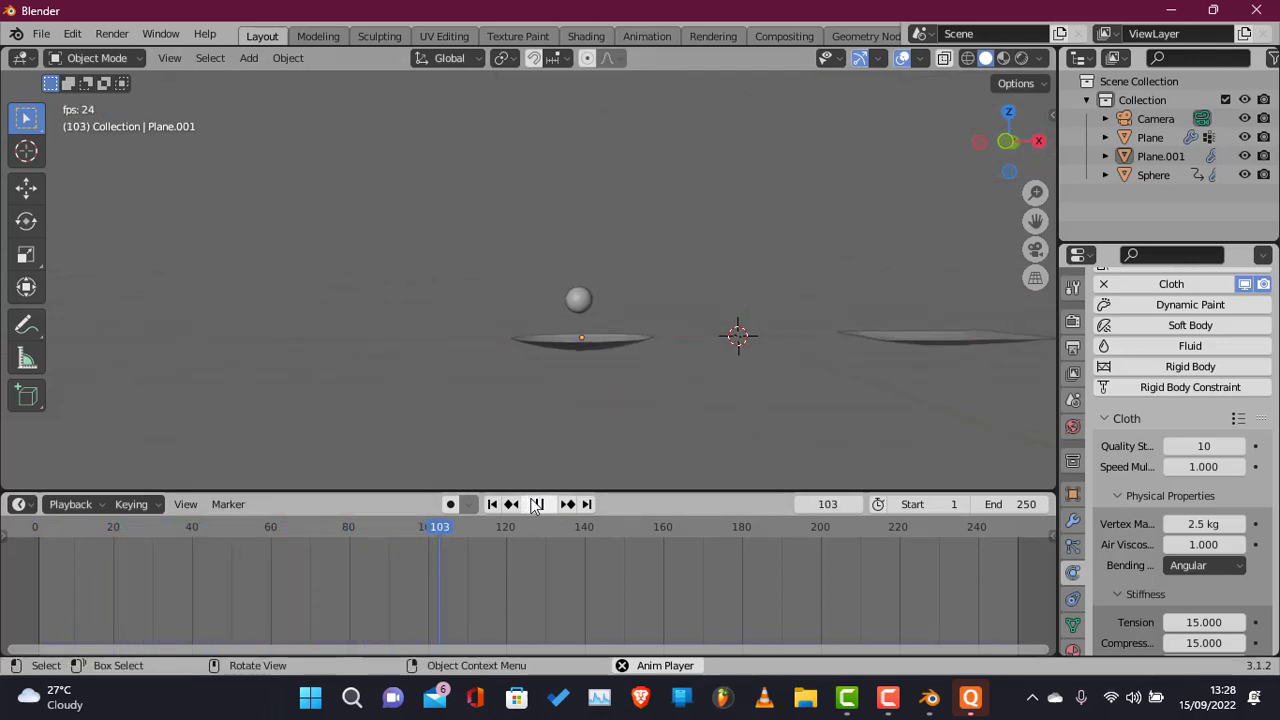
{"action": "left_click", "coordinate": [493, 504]}
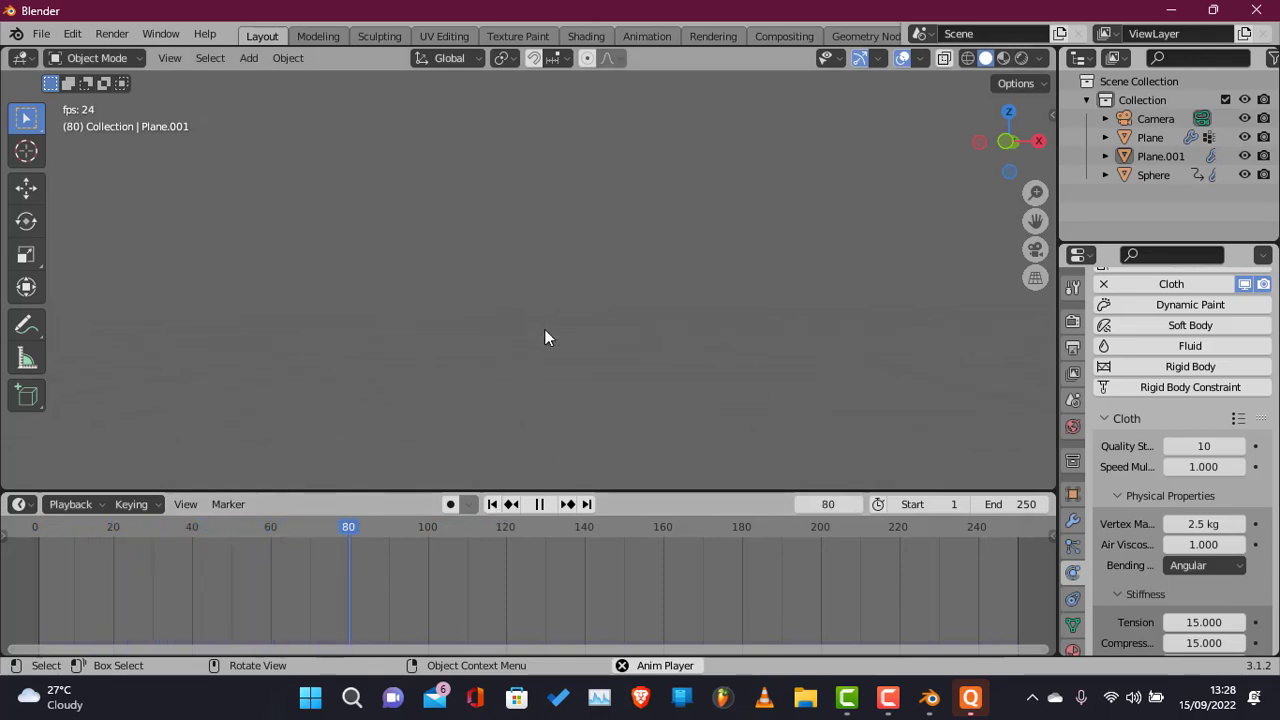
Add a Subdivision Surface modifier to the disc cloth Plane.001.
{"action": "left_click", "coordinate": [620, 389]}
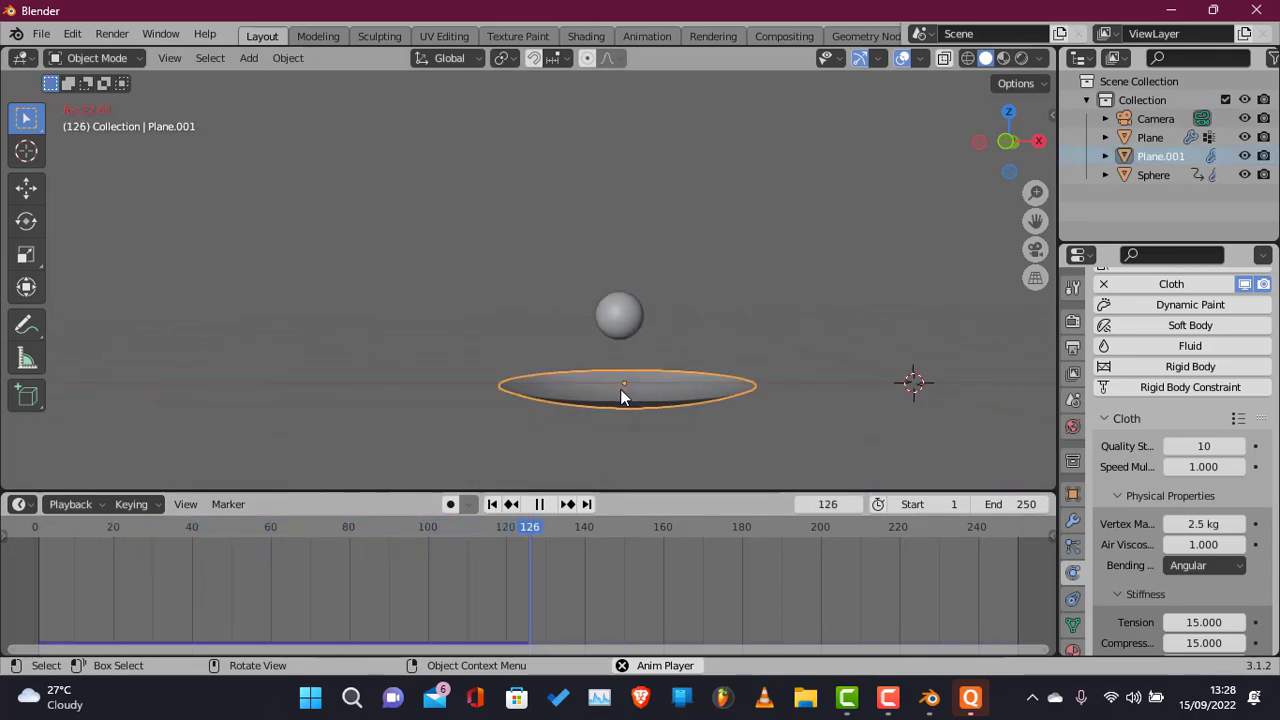
{"action": "left_click", "coordinate": [1073, 520]}
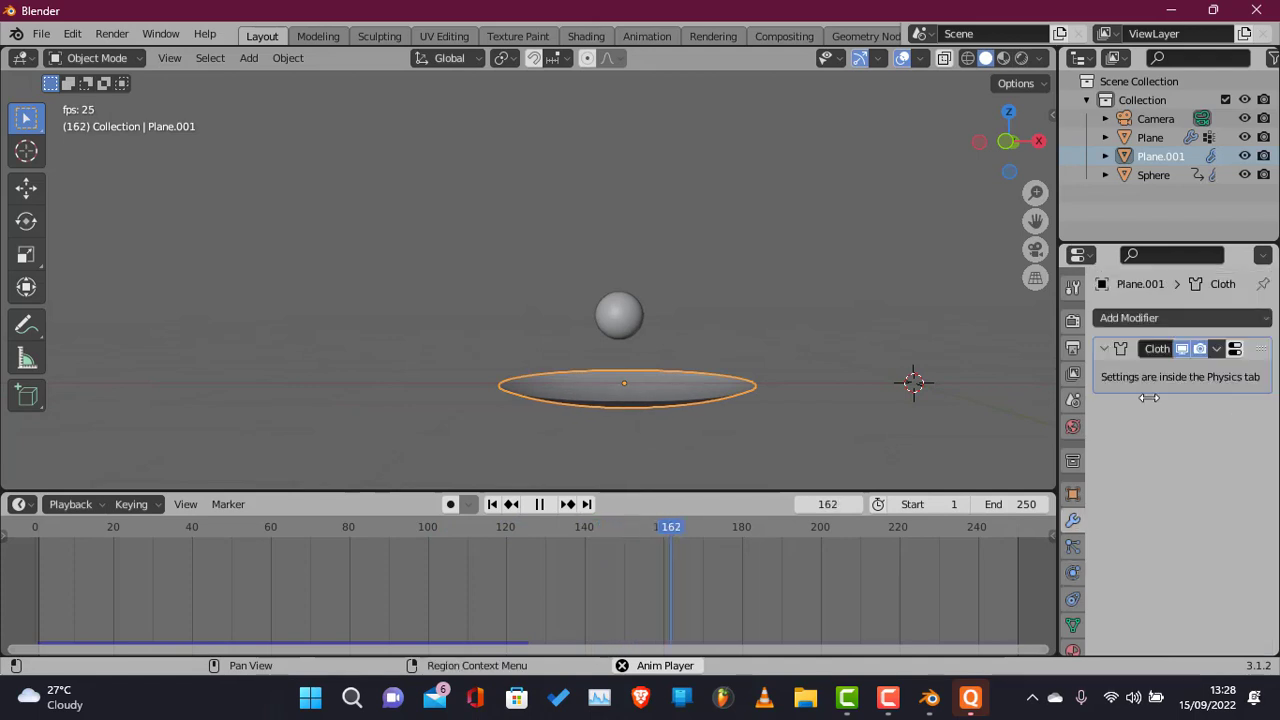
{"action": "left_click", "coordinate": [1155, 318]}
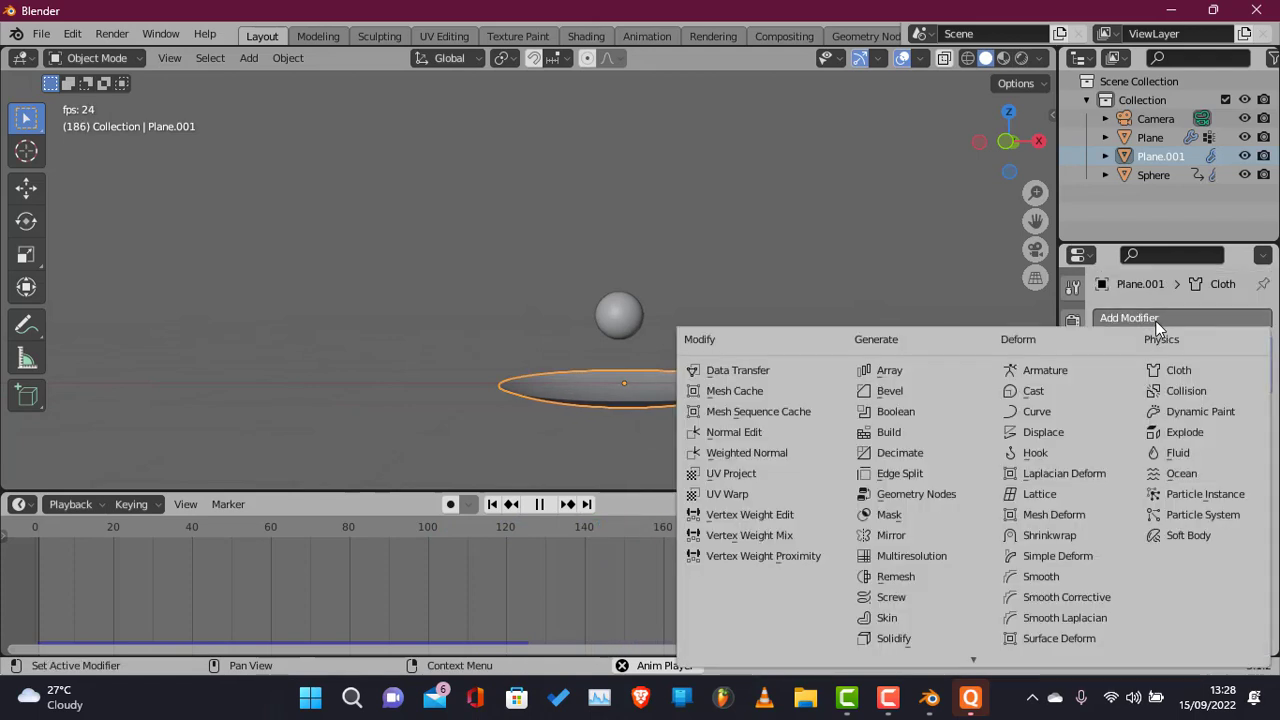
{"action": "scroll", "coordinate": [894, 637], "scroll_direction": "down", "scroll_amount": 1}
{"action": "left_click", "coordinate": [894, 637]}
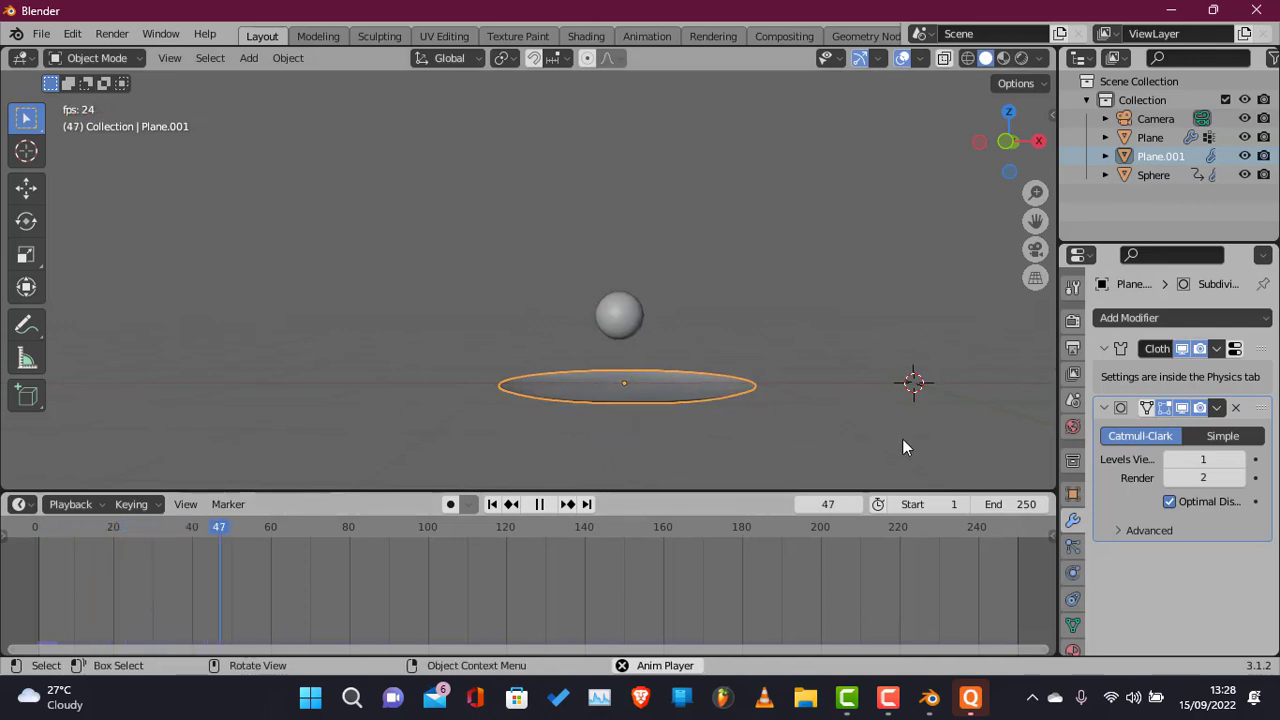
Stop playback, then join the Sphere into Plane.001 with Ctrl+J.
{"action": "mouse_move", "coordinate": [1008, 141]}
{"action": "left_mouse_down"}
{"action": "mouse_move", "coordinate": [1018, 200]}
{"action": "mouse_move", "coordinate": [1010, 140]}
{"action": "left_mouse_up"}
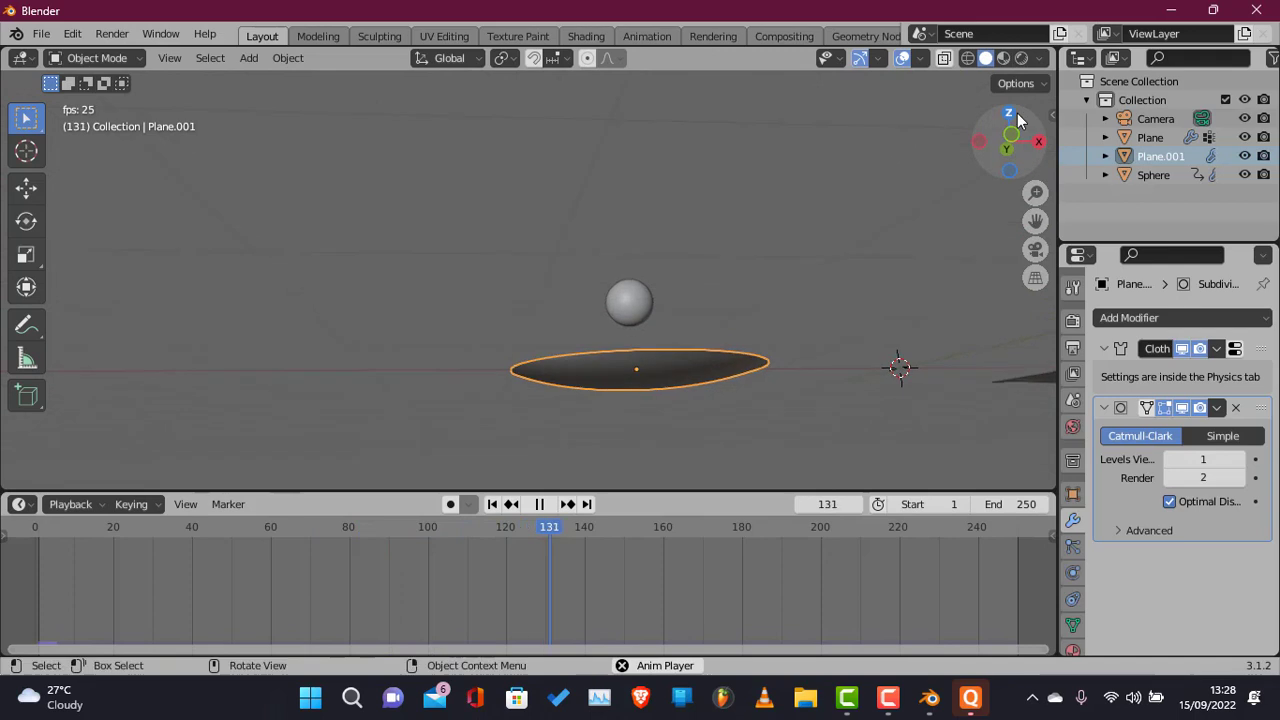
{"action": "left_click", "coordinate": [540, 504]}
{"action": "left_click", "coordinate": [624, 303]}
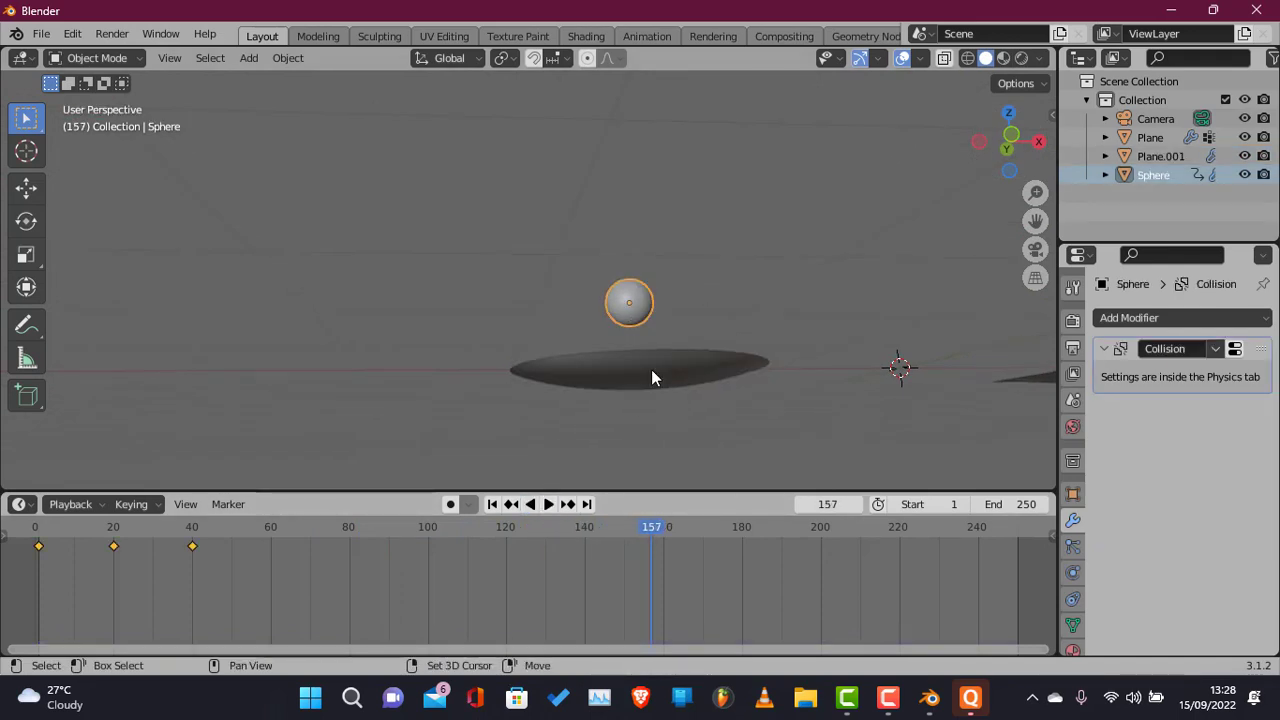
{"action": "left_click", "coordinate": [651, 371], "text": "shift"}
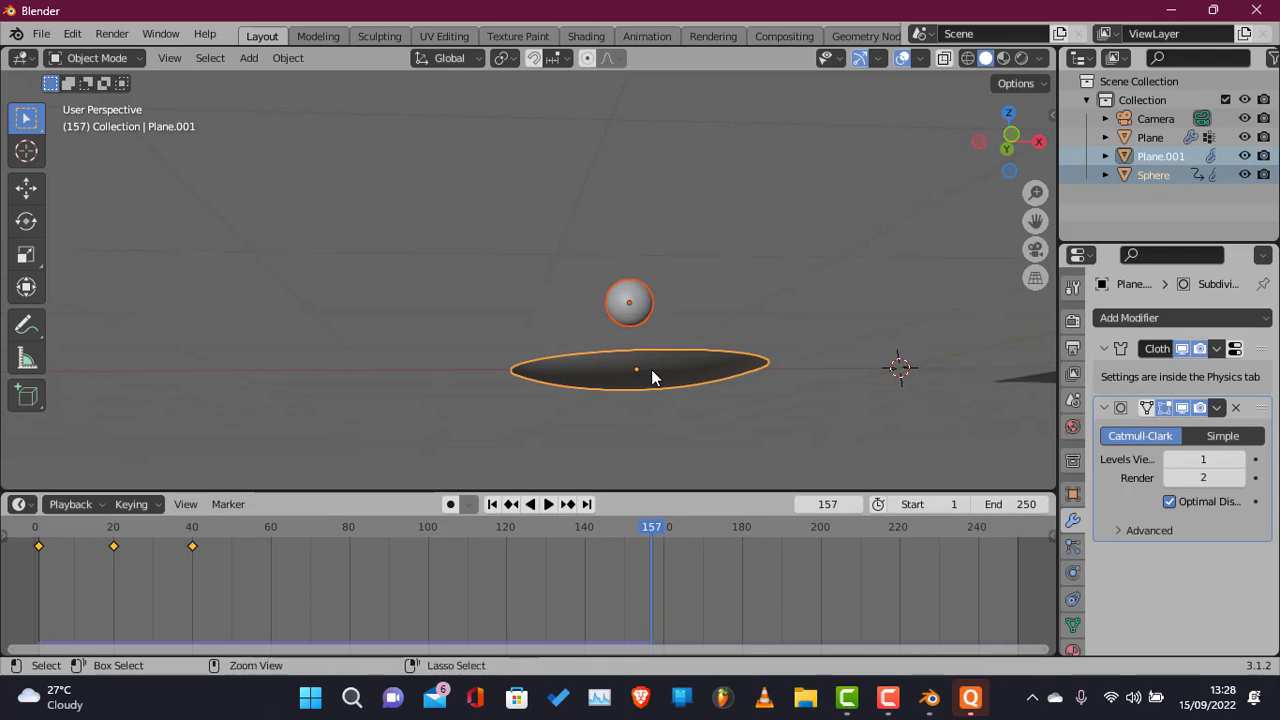
{"action": "key", "text": "ctrl+j"}
Select the joined plane-sphere object, replay from frame 1, stop at frame 33, and view it level from the side.
{"action": "left_click", "coordinate": [872, 276]}
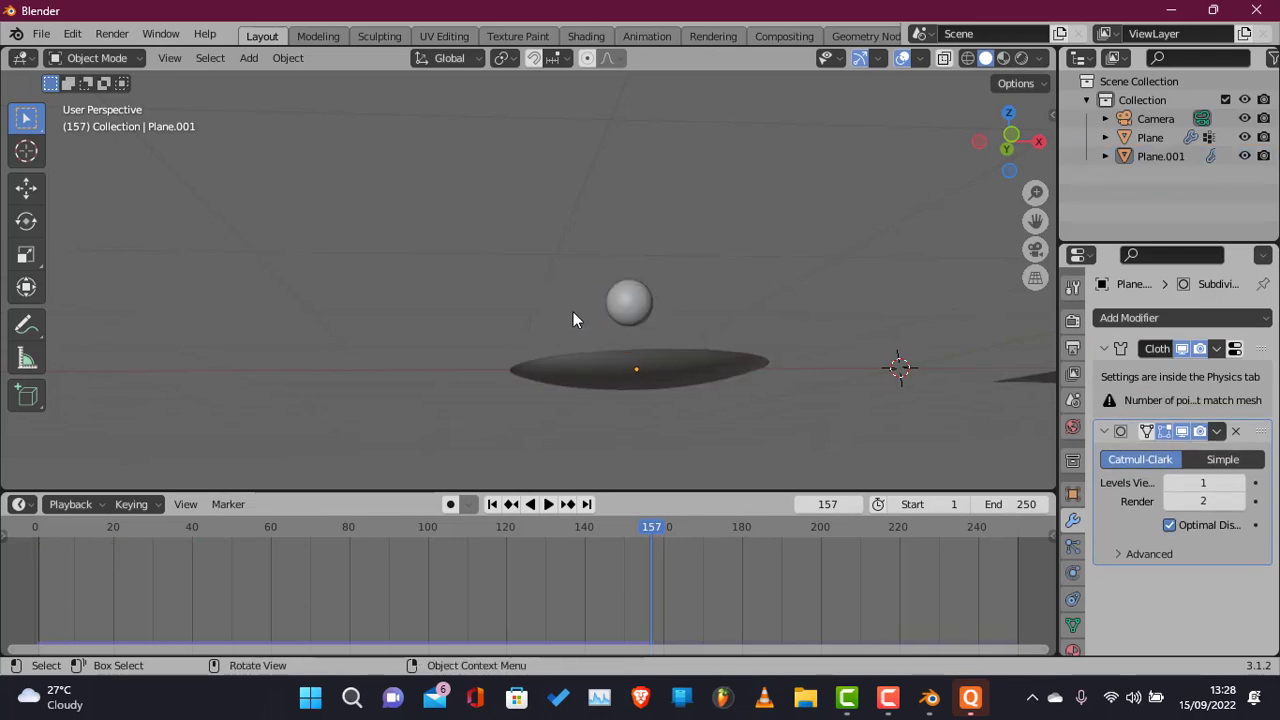
{"action": "left_click", "coordinate": [642, 315]}
{"action": "left_click", "coordinate": [492, 504]}
{"action": "key", "text": "F3"}
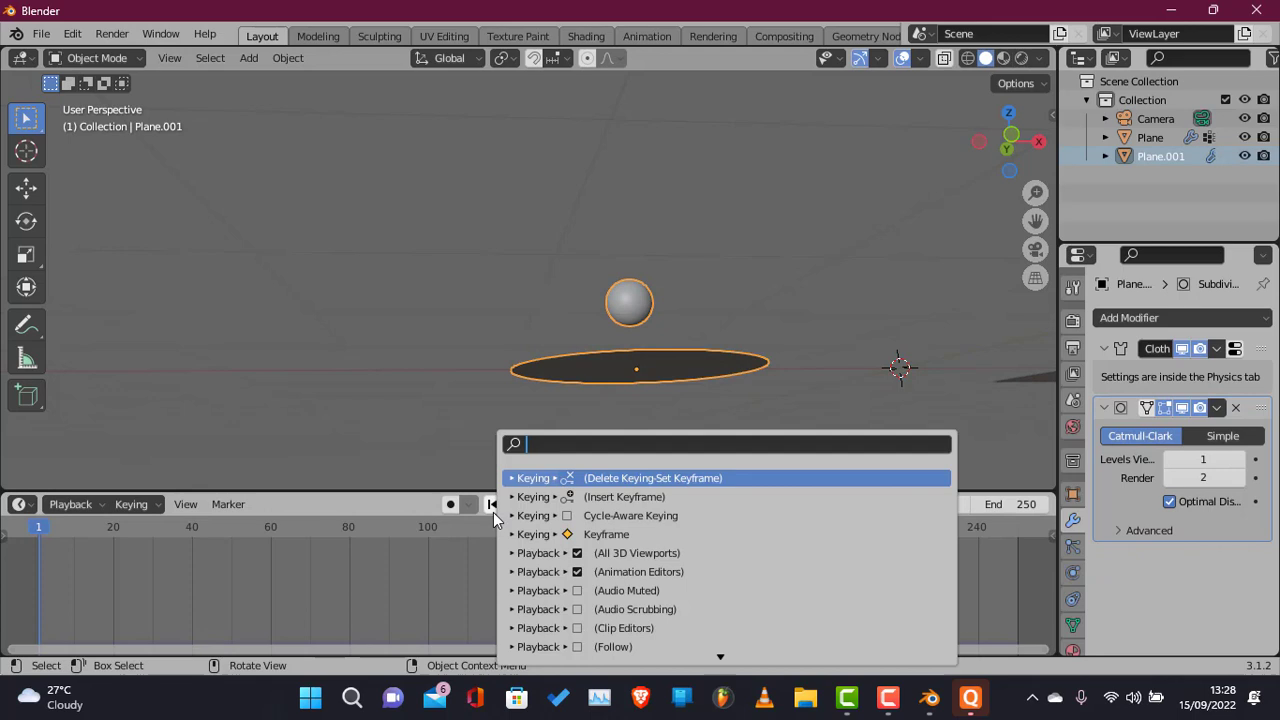
{"action": "key", "text": "Escape"}
{"action": "left_click", "coordinate": [546, 508]}
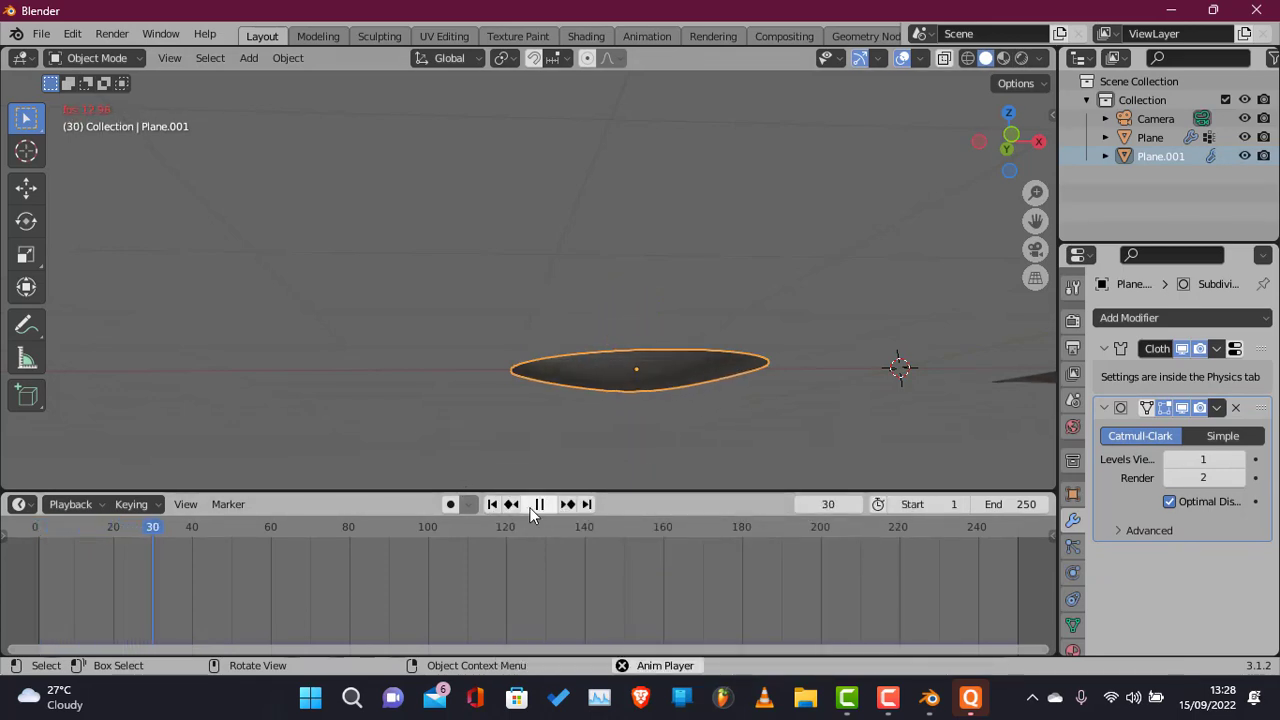
{"action": "left_click", "coordinate": [539, 504]}
{"action": "scroll", "coordinate": [810, 350], "scroll_direction": "down", "scroll_amount": 8}
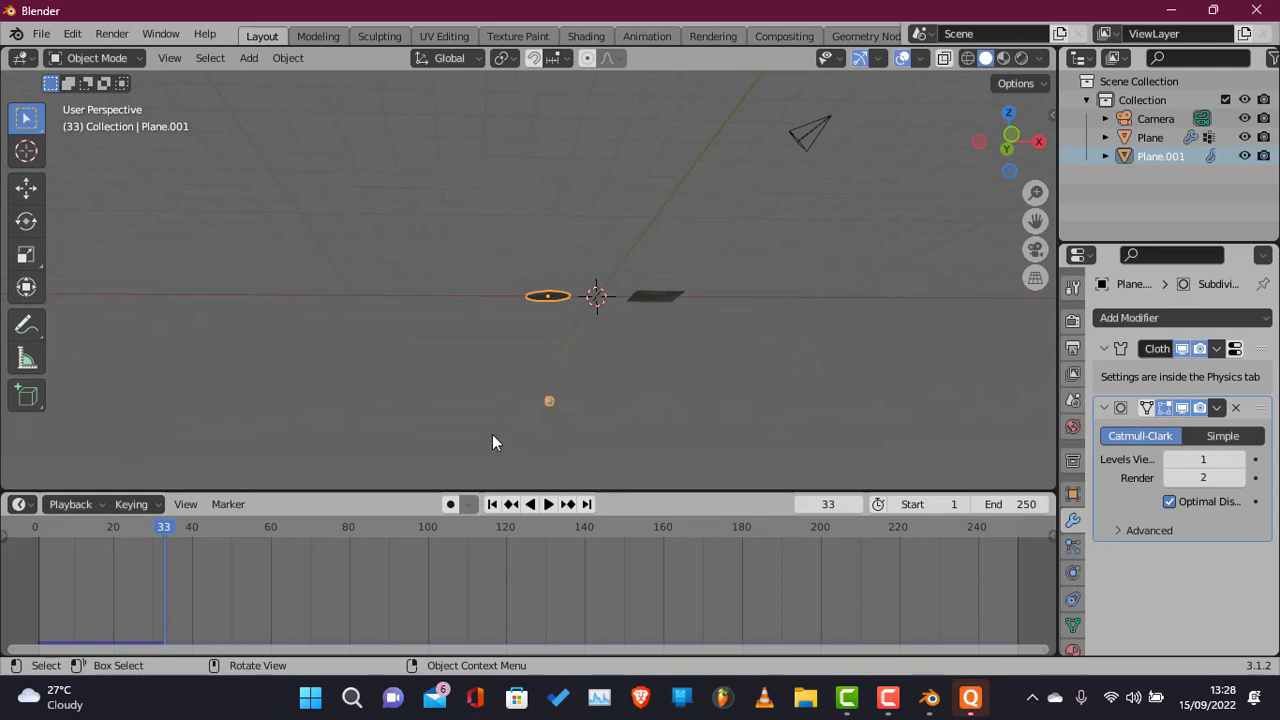
{"action": "scroll", "coordinate": [586, 388], "scroll_direction": "up", "scroll_amount": 8}
{"action": "middle_click_drag", "start_coordinate": [909, 175], "coordinate": [900, 140]}
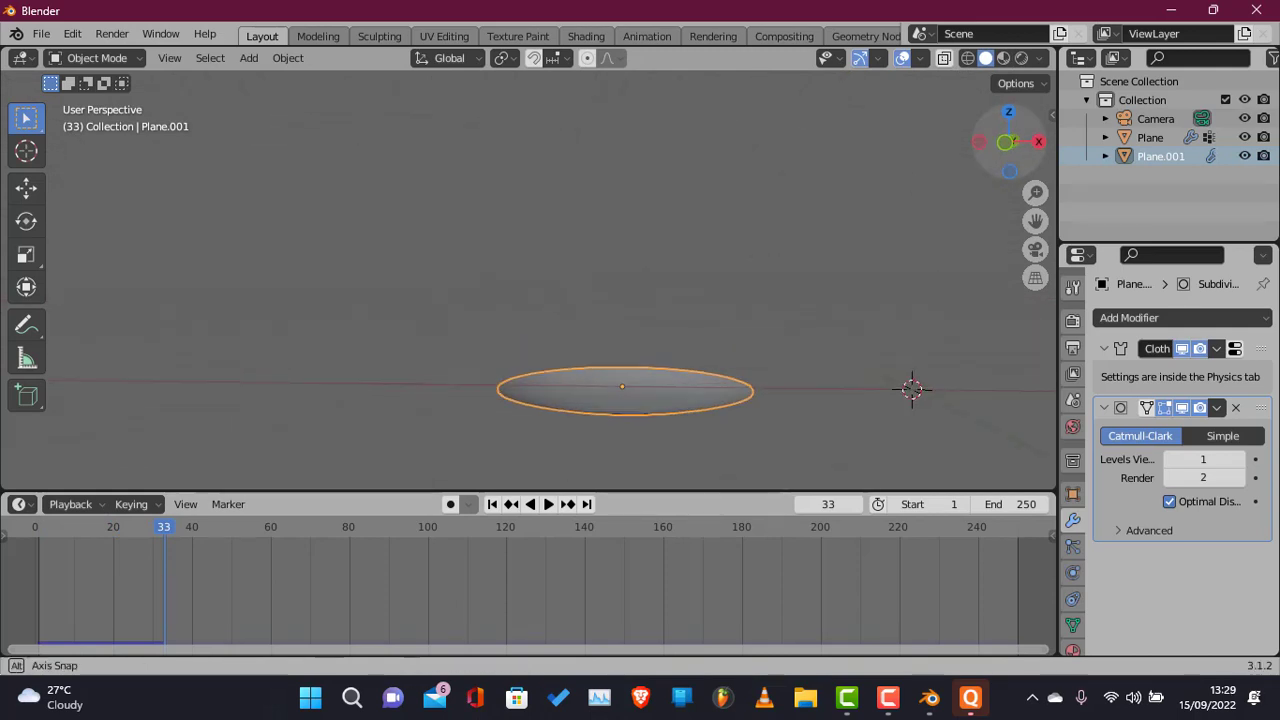
Turn on self collisions for the cloth and replay the sphere drop from frame 1, stopping at frame 39.
{"action": "left_click", "coordinate": [1072, 572]}
{"action": "scroll", "coordinate": [1150, 582], "scroll_direction": "down", "scroll_amount": 15}
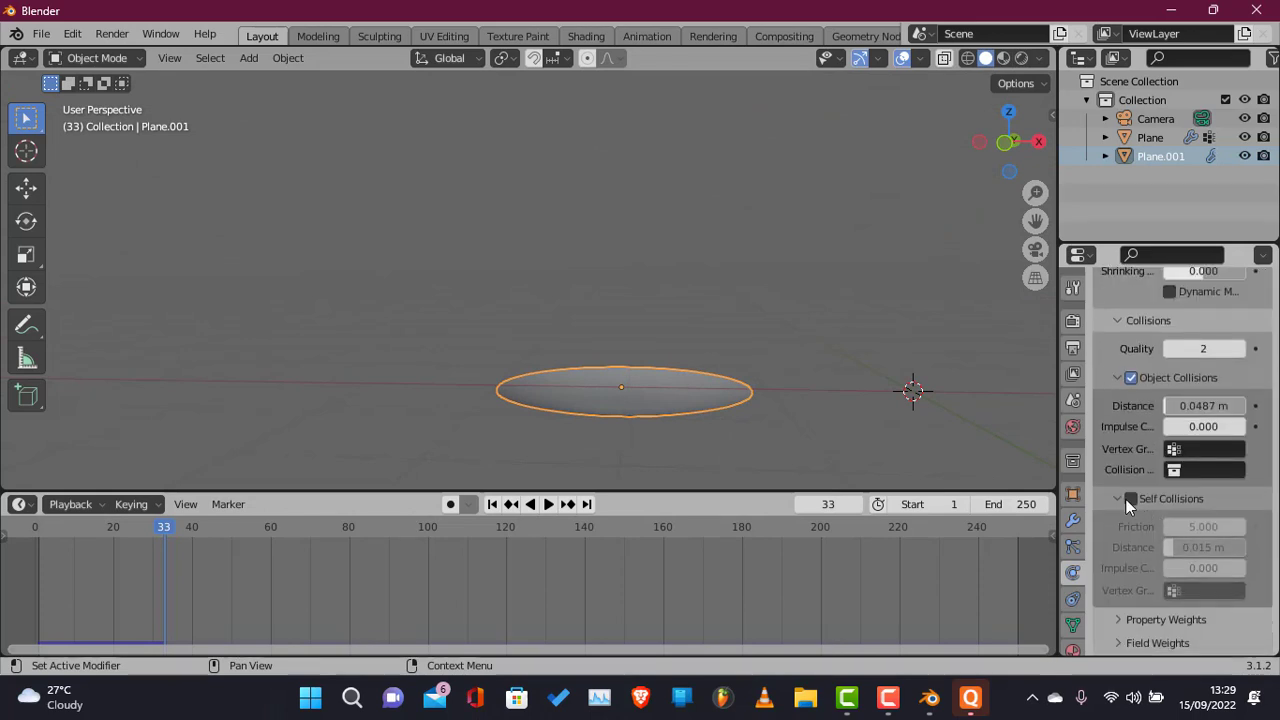
{"action": "left_click", "coordinate": [492, 508]}
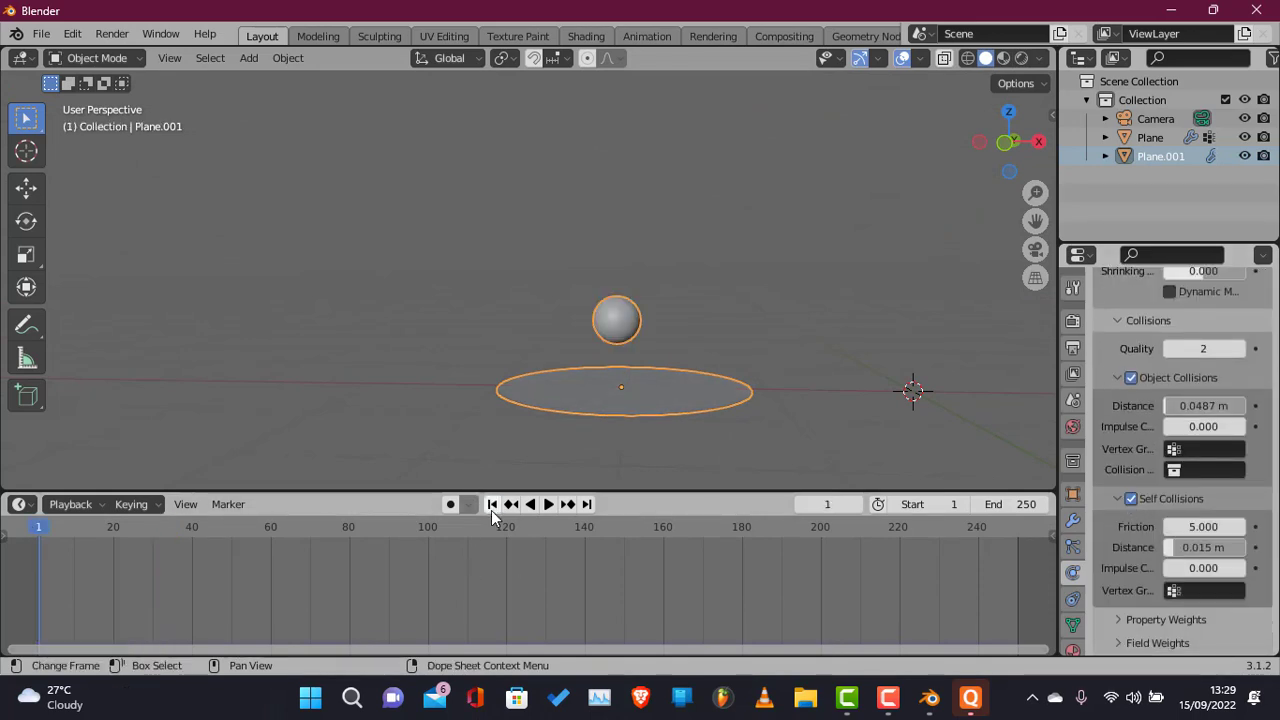
{"action": "key", "text": "F3"}
{"action": "key", "text": "Escape"}
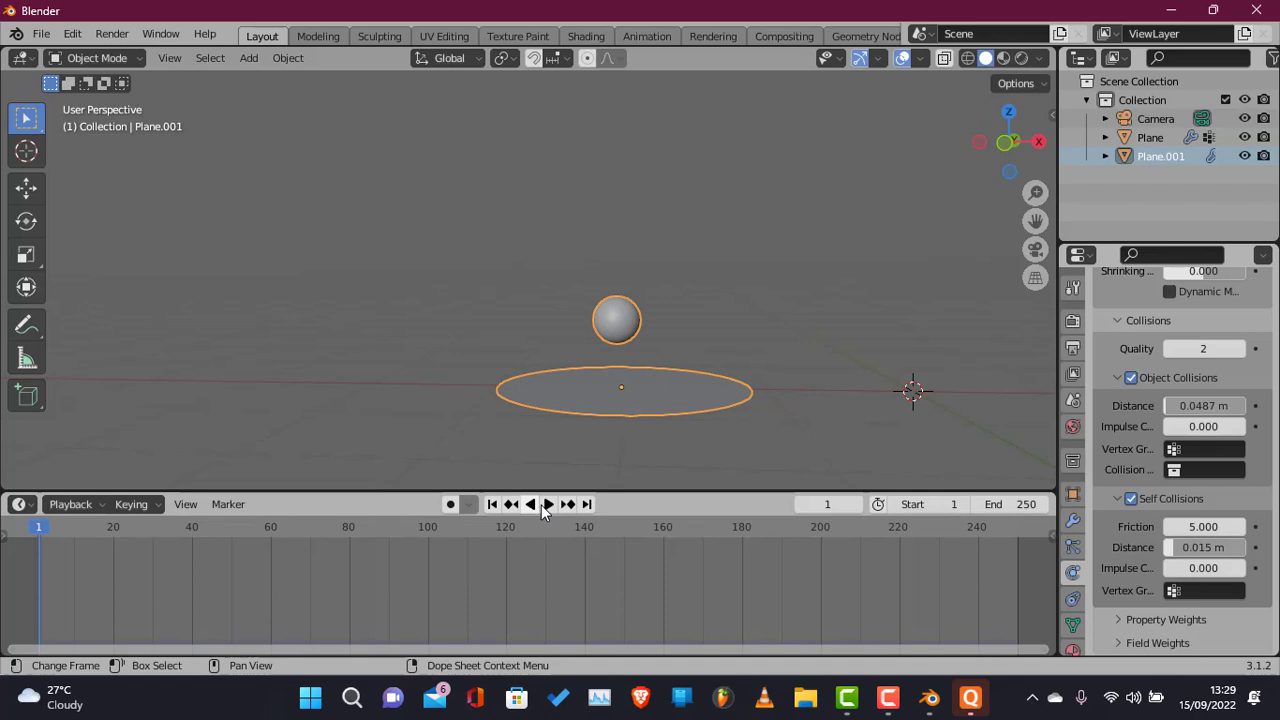
{"action": "left_click", "coordinate": [540, 504]}
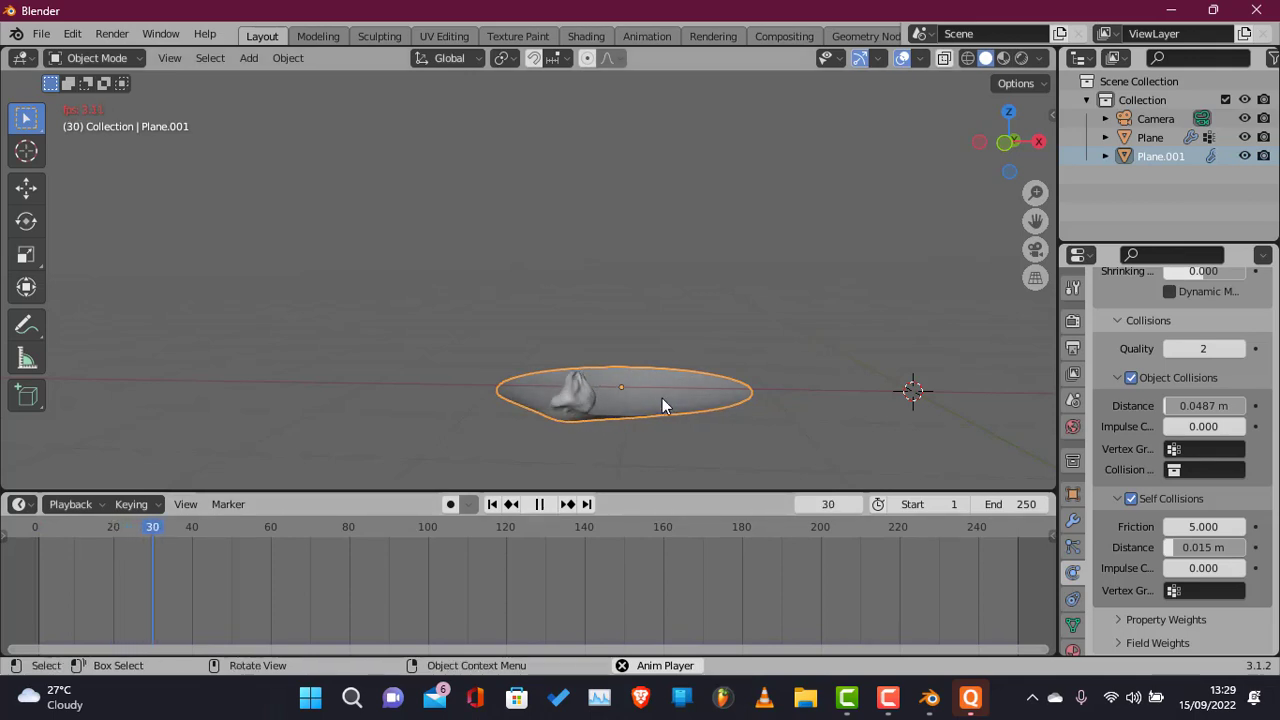
{"action": "left_click", "coordinate": [539, 504]}
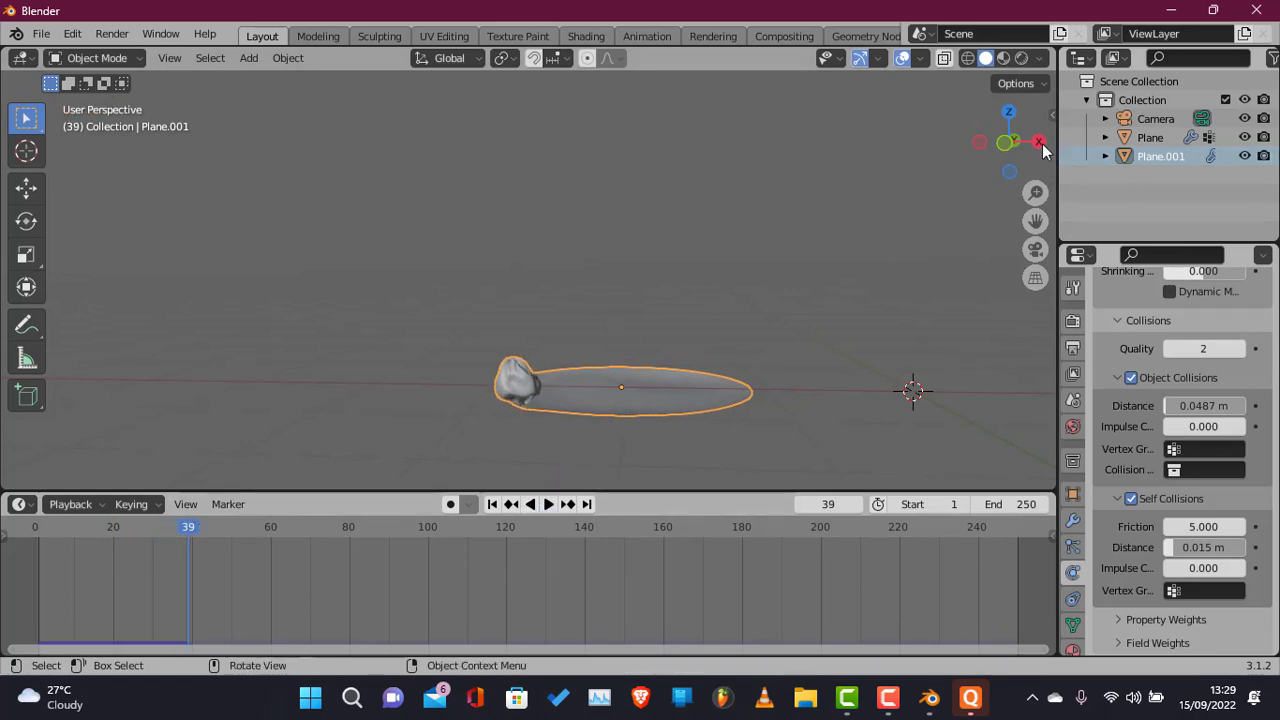
Rewind to frame 1 and enable Internal Springs for the cloth.
{"action": "left_click_drag", "start_coordinate": [1010, 140], "coordinate": [806, 354]}
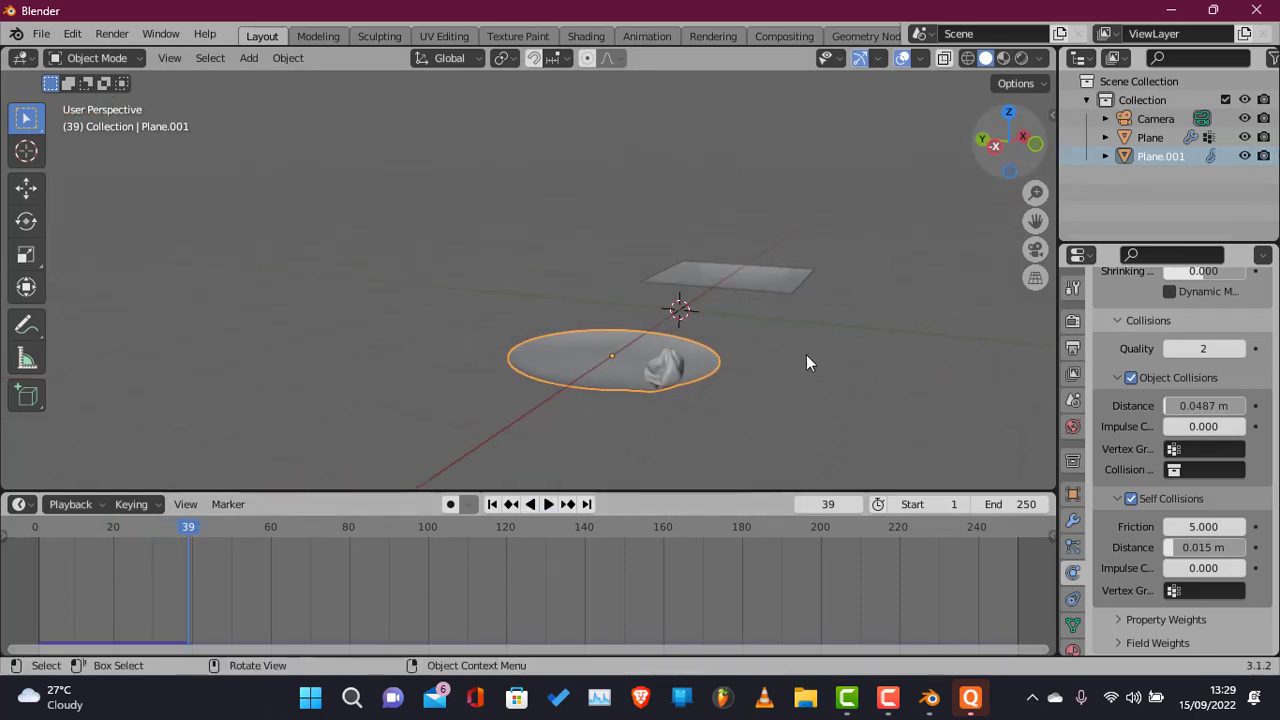
{"action": "left_click", "coordinate": [493, 504]}
{"action": "scroll", "coordinate": [1196, 473], "scroll_direction": "up", "scroll_amount": 10}
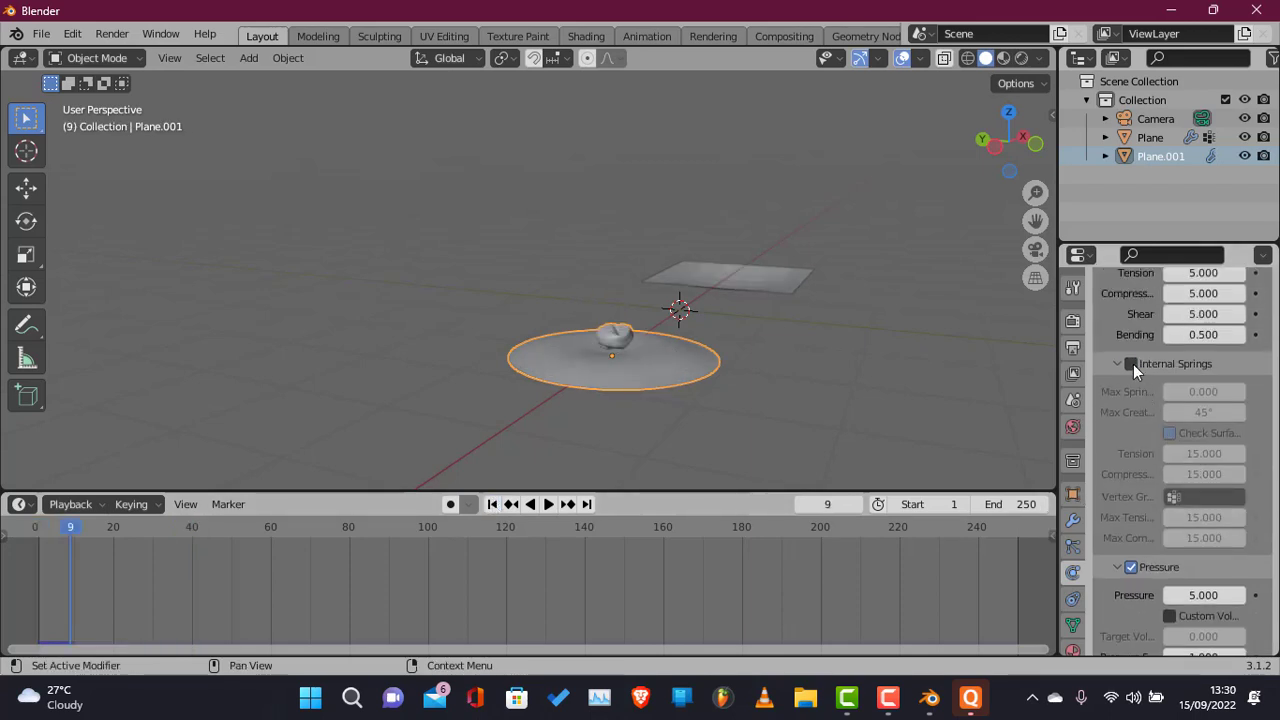
{"action": "left_click", "coordinate": [1131, 364]}
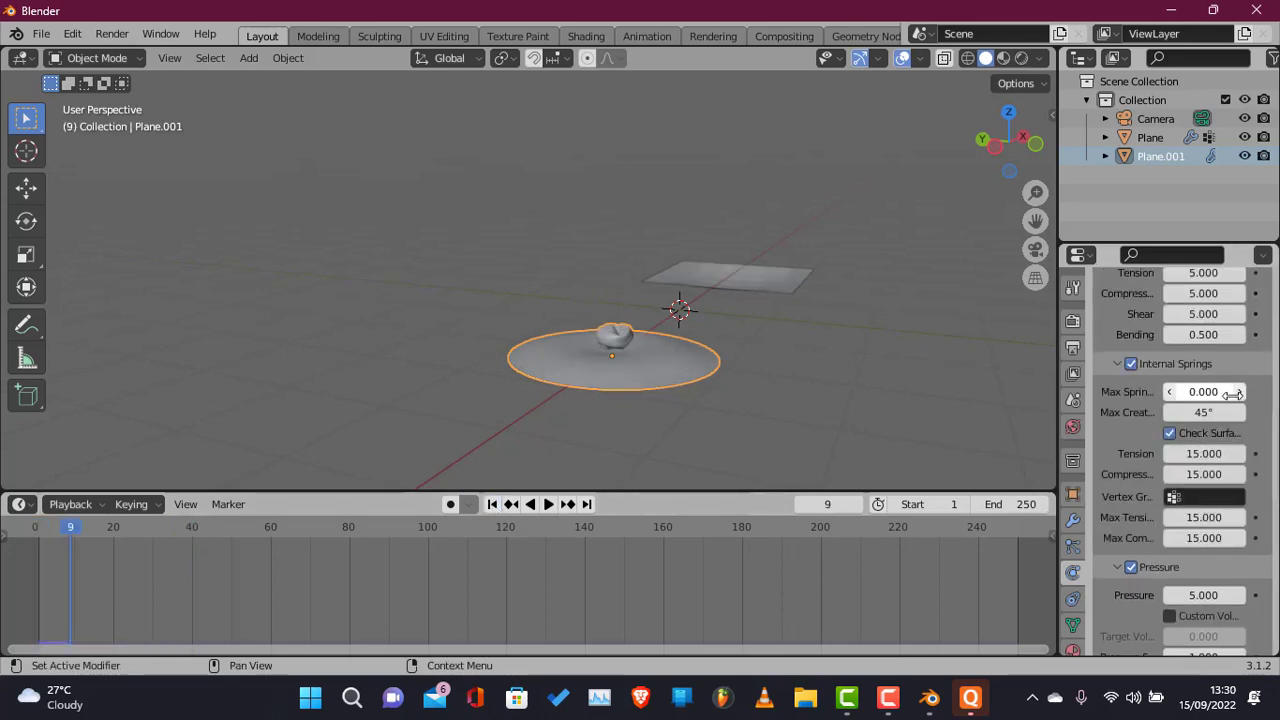
Raise the Internal Springs Max Spring length to 3.800 and replay from frame 1.
{"action": "left_click_drag", "start_coordinate": [1238, 400], "coordinate": [1216, 393]}
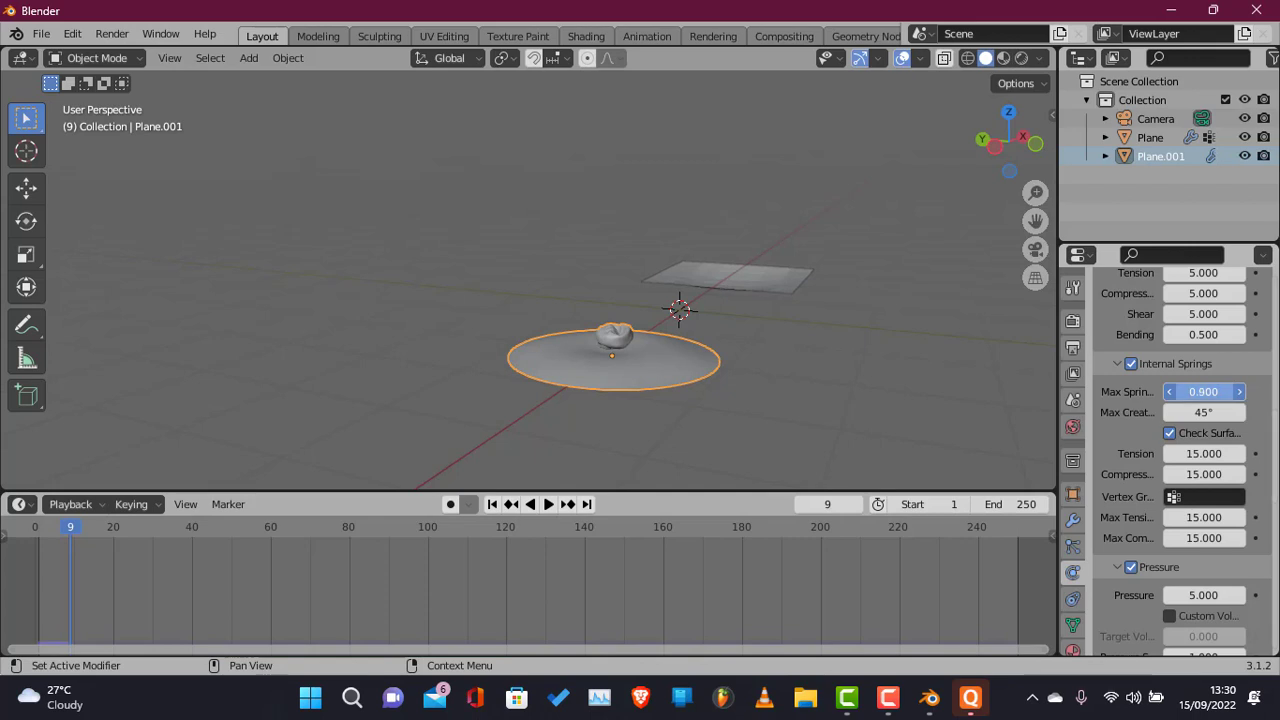
{"action": "left_click", "coordinate": [492, 504]}
{"action": "key", "text": "F3"}
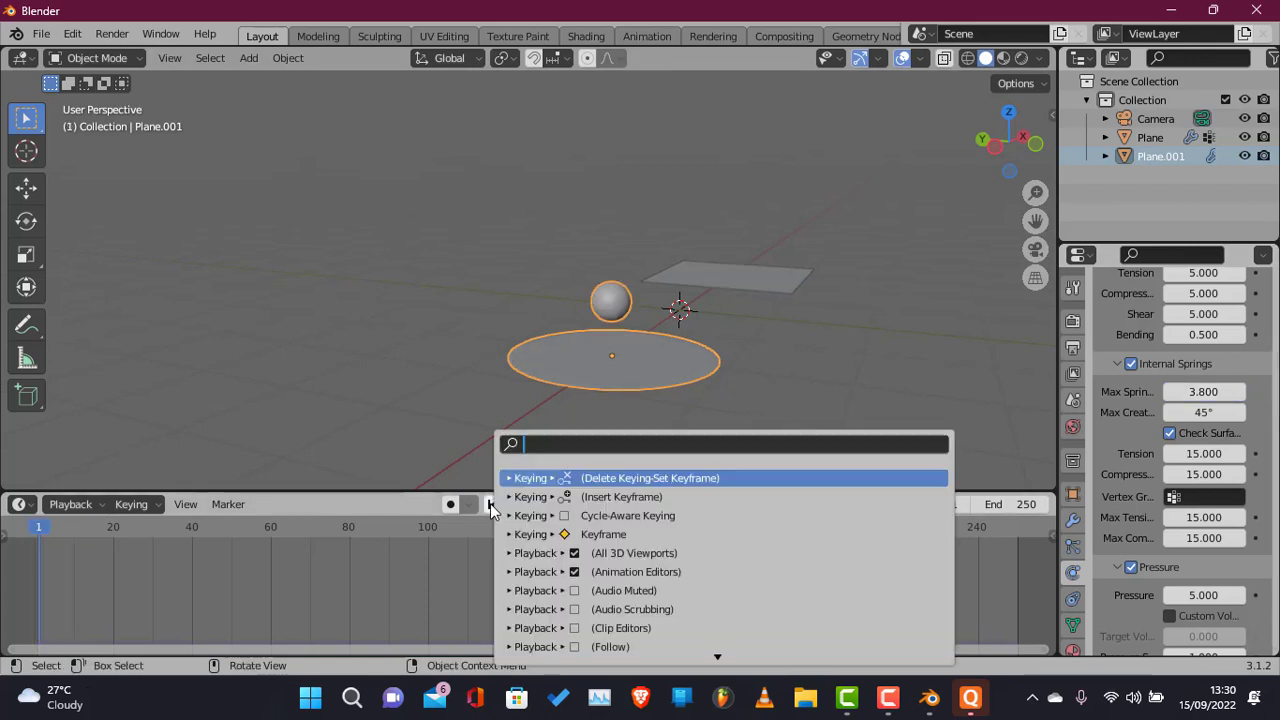
{"action": "left_click", "coordinate": [546, 505]}
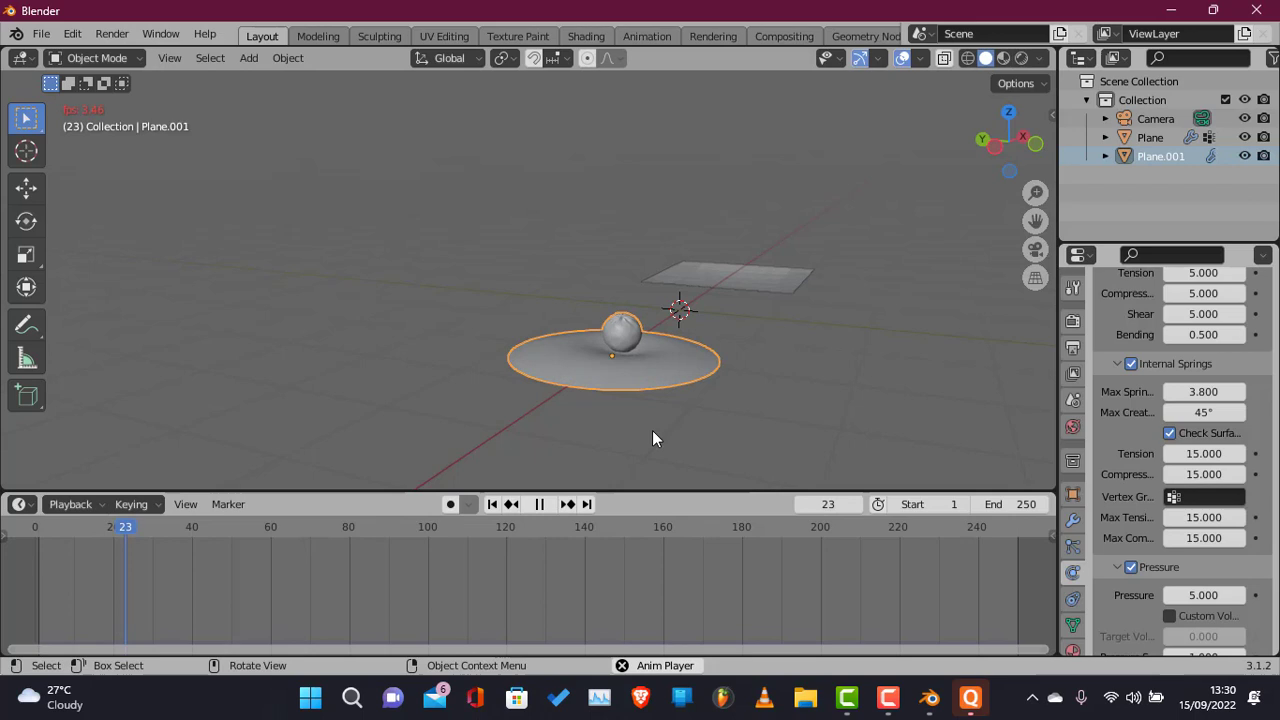
Watch the inflated ball roll off the disc's rim and stop playback at frame 78.
{"action": "scroll", "coordinate": [652, 437], "scroll_direction": "up", "scroll_amount": 2}
{"action": "scroll", "coordinate": [652, 437], "scroll_direction": "up", "scroll_amount": 1}
{"action": "scroll", "coordinate": [652, 437], "scroll_direction": "up", "scroll_amount": 1}
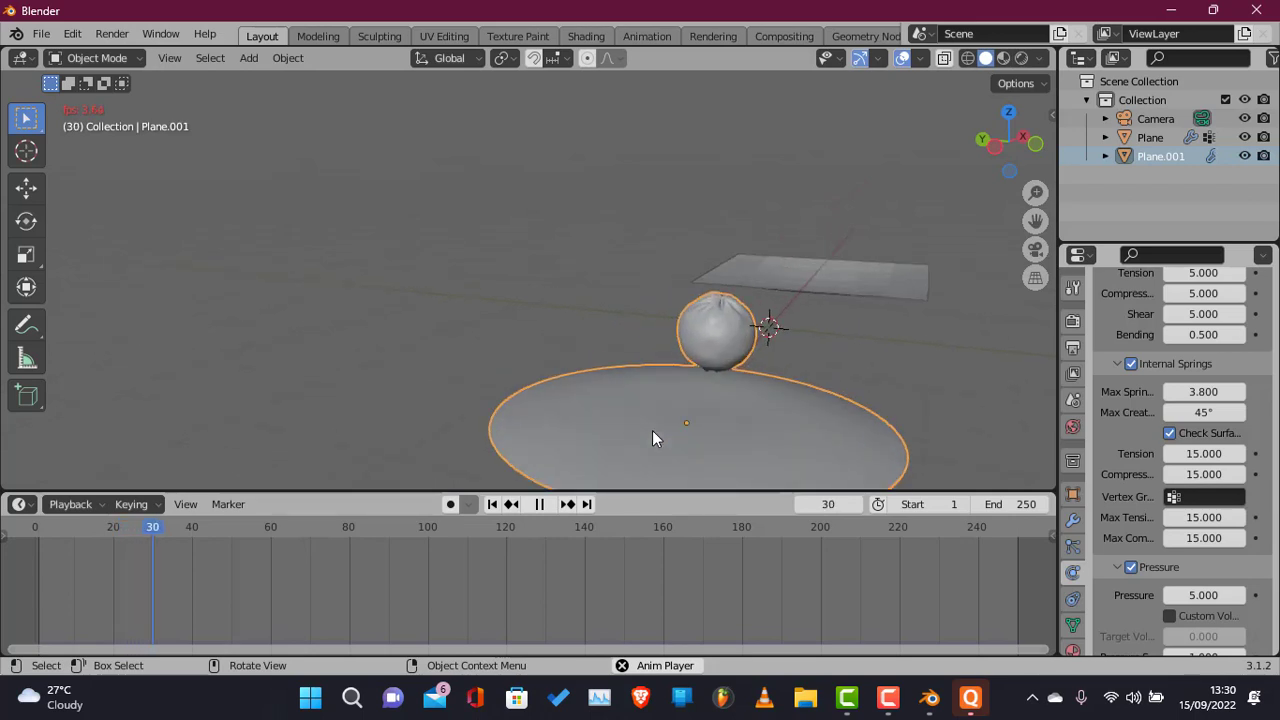
{"action": "scroll", "coordinate": [652, 437], "scroll_direction": "up", "scroll_amount": 1}
{"action": "scroll", "coordinate": [652, 432], "scroll_direction": "up", "scroll_amount": 1}
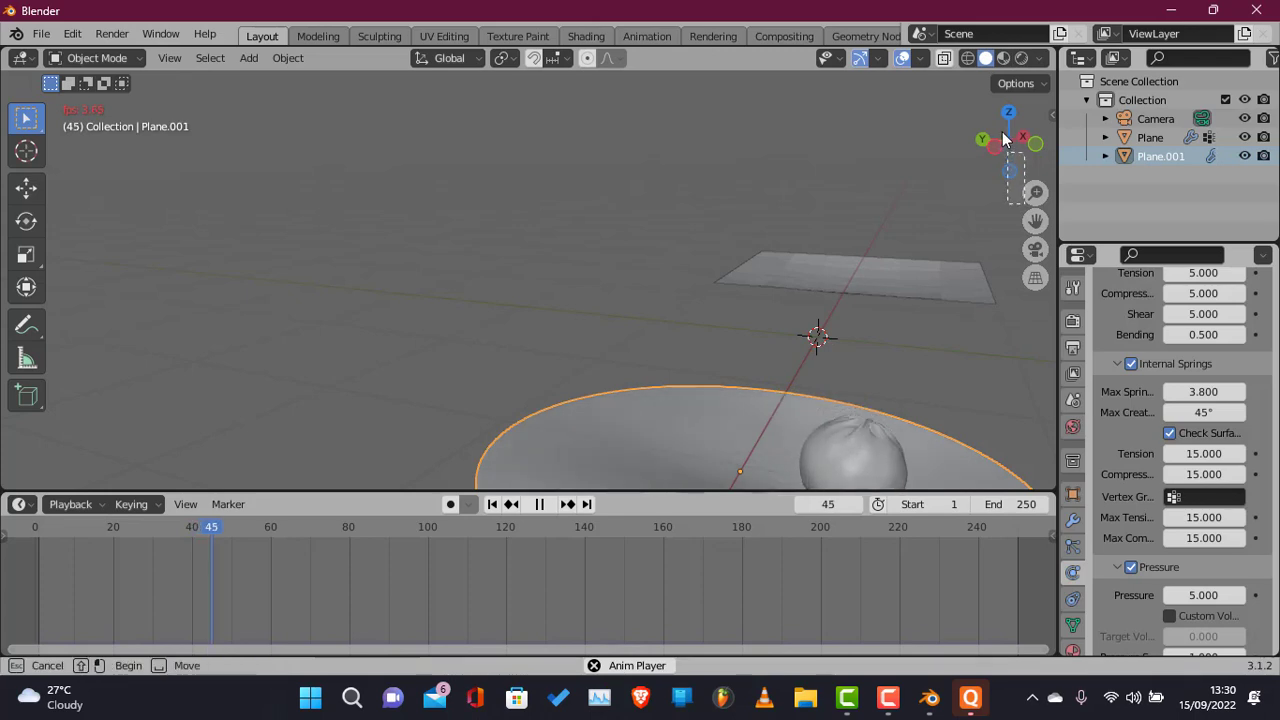
{"action": "key", "text": "alt+a"}
{"action": "left_click_drag", "start_coordinate": [1034, 219], "coordinate": [1010, 105]}
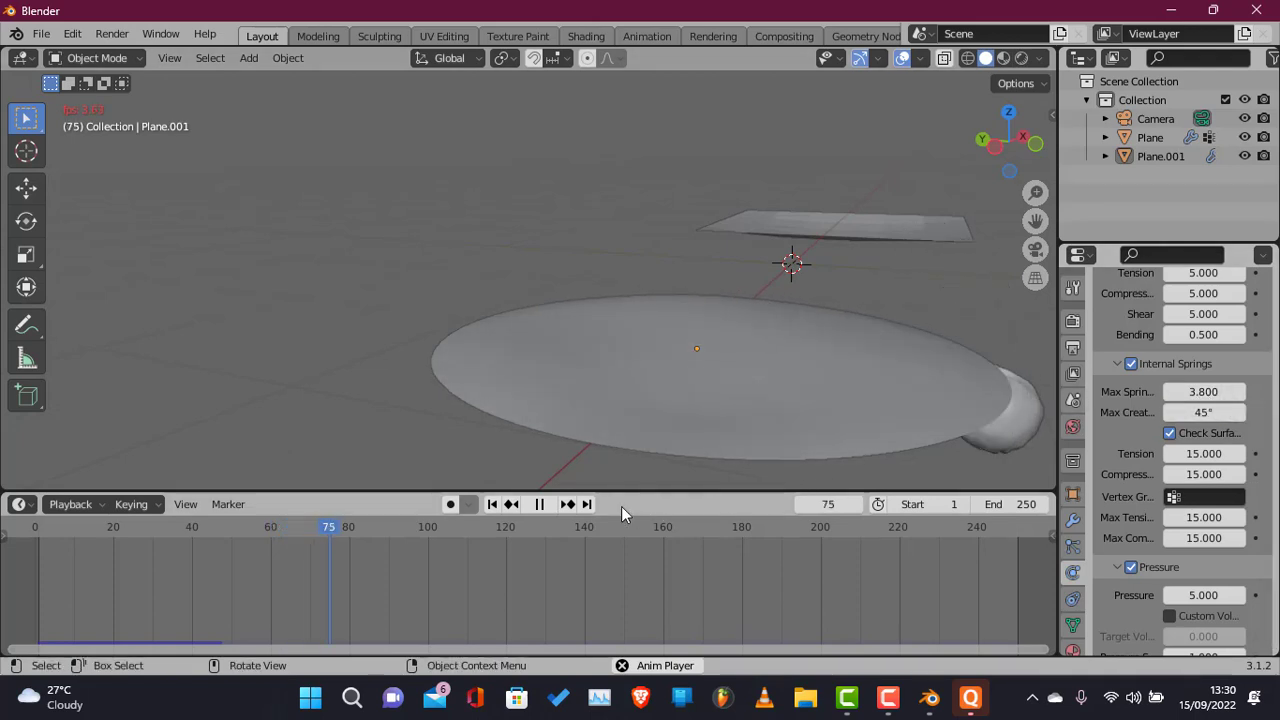
{"action": "left_click", "coordinate": [538, 508]}
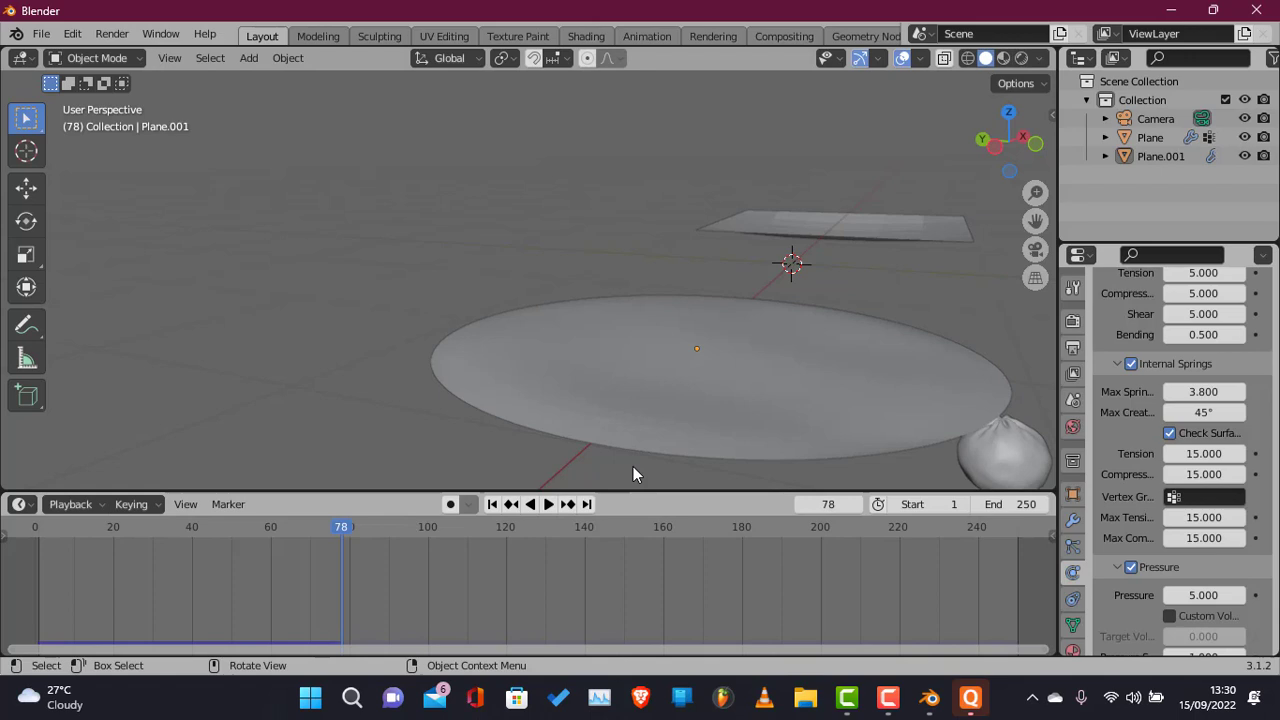
Rewind to frame 1 and enter Edit Mode on the cloth object to select the old sphere.
{"action": "left_click", "coordinate": [491, 505]}
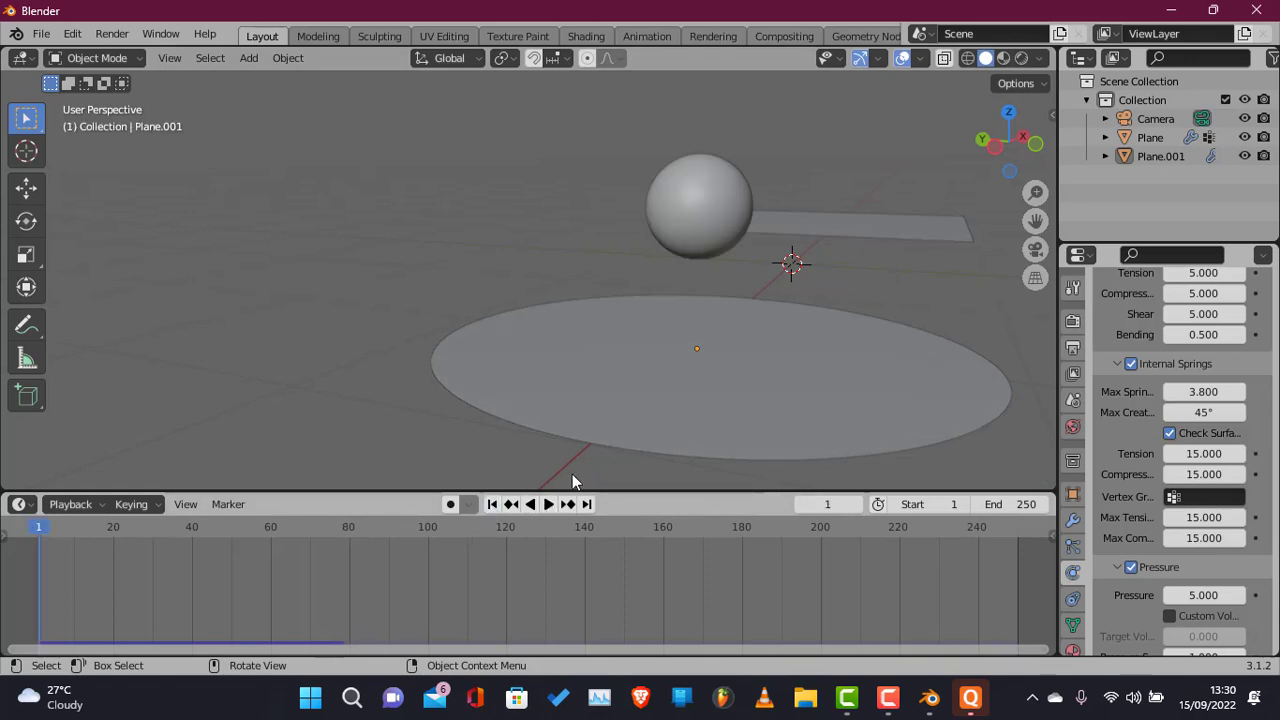
{"action": "left_click", "coordinate": [683, 243]}
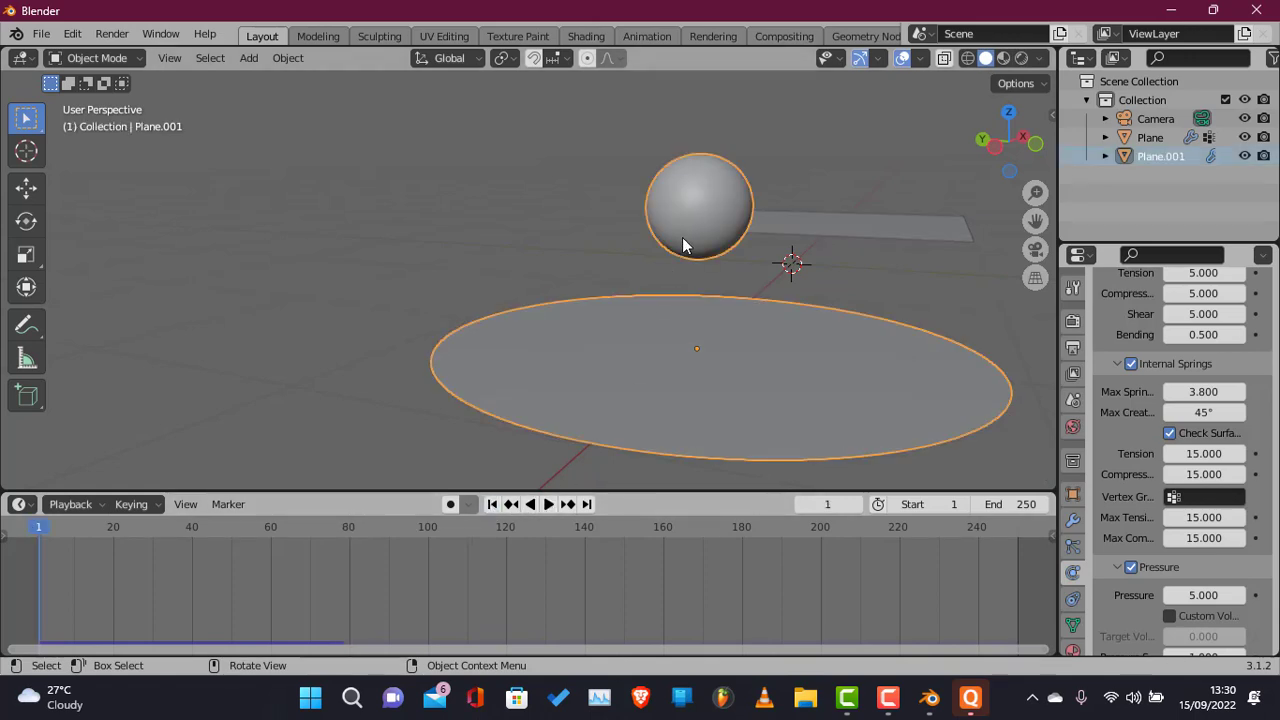
{"action": "key", "text": "Tab"}
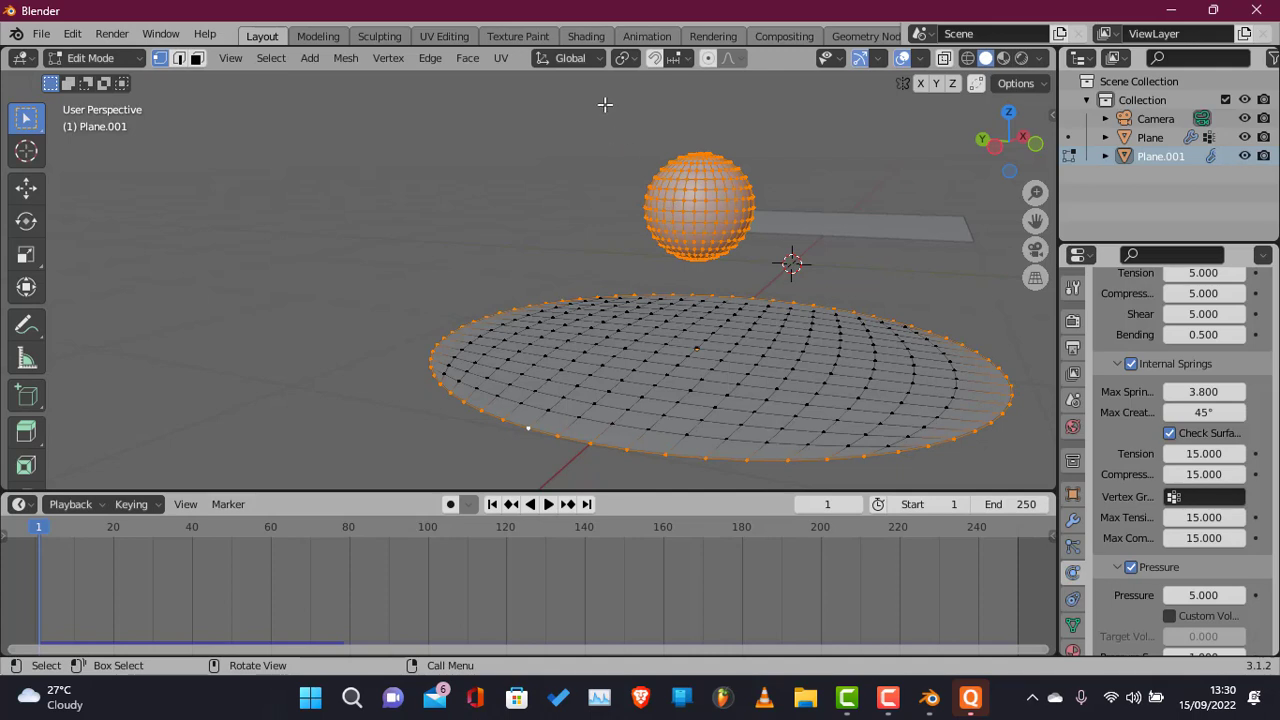
{"action": "left_click_drag", "start_coordinate": [605, 104], "coordinate": [780, 270]}
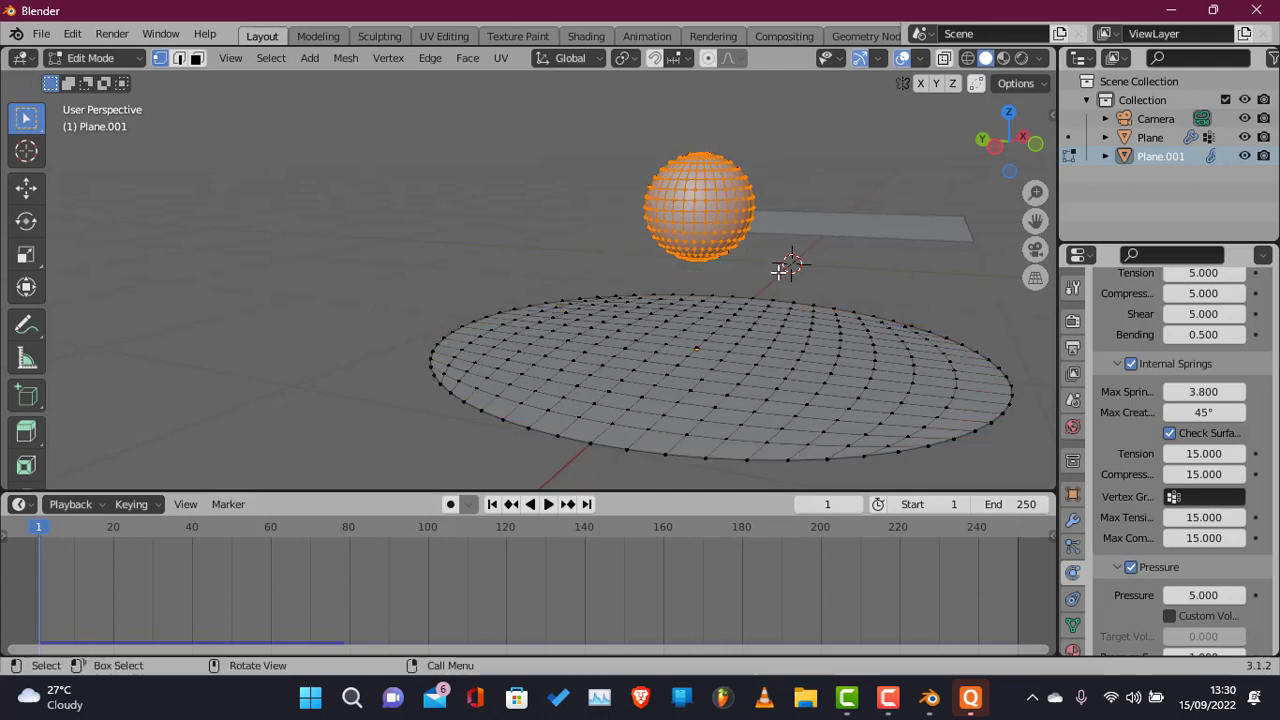
{"action": "key", "text": "x"}
{"action": "key", "text": "Escape"}
{"action": "left_click", "coordinate": [779, 270]}
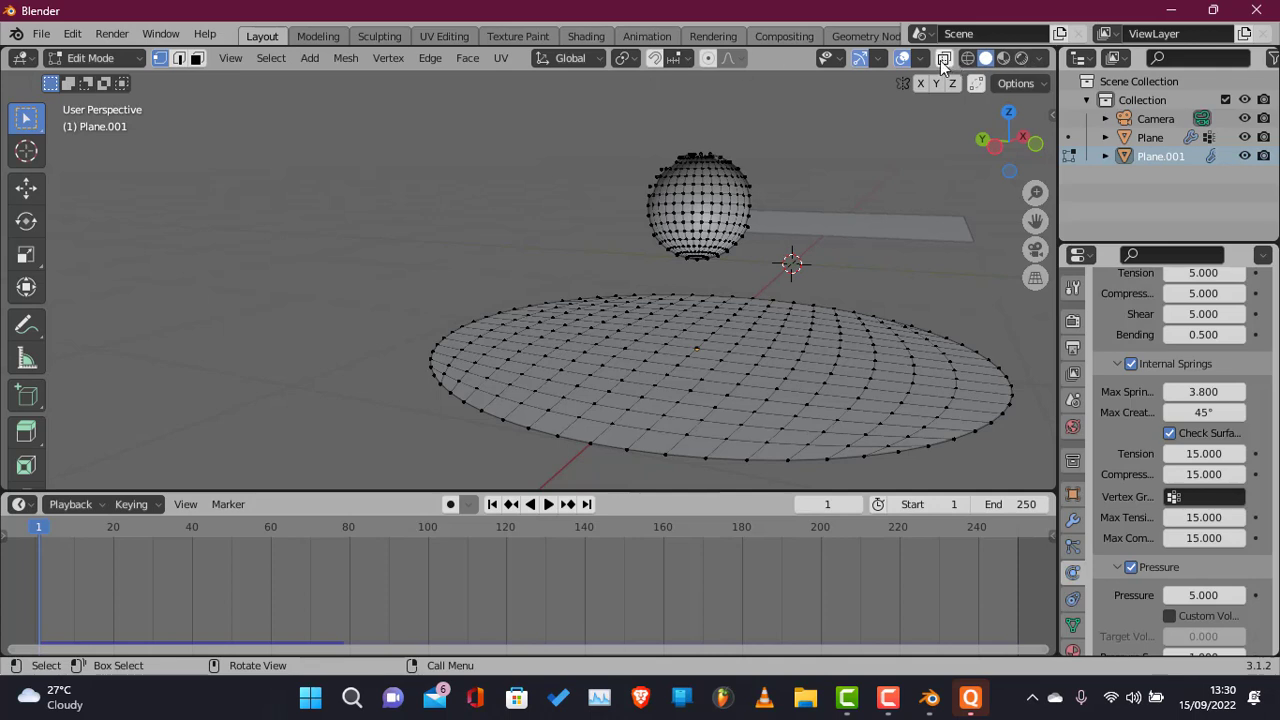
Delete the old sphere's vertices and the three leftover stray vertices.
{"action": "key", "text": "l"}
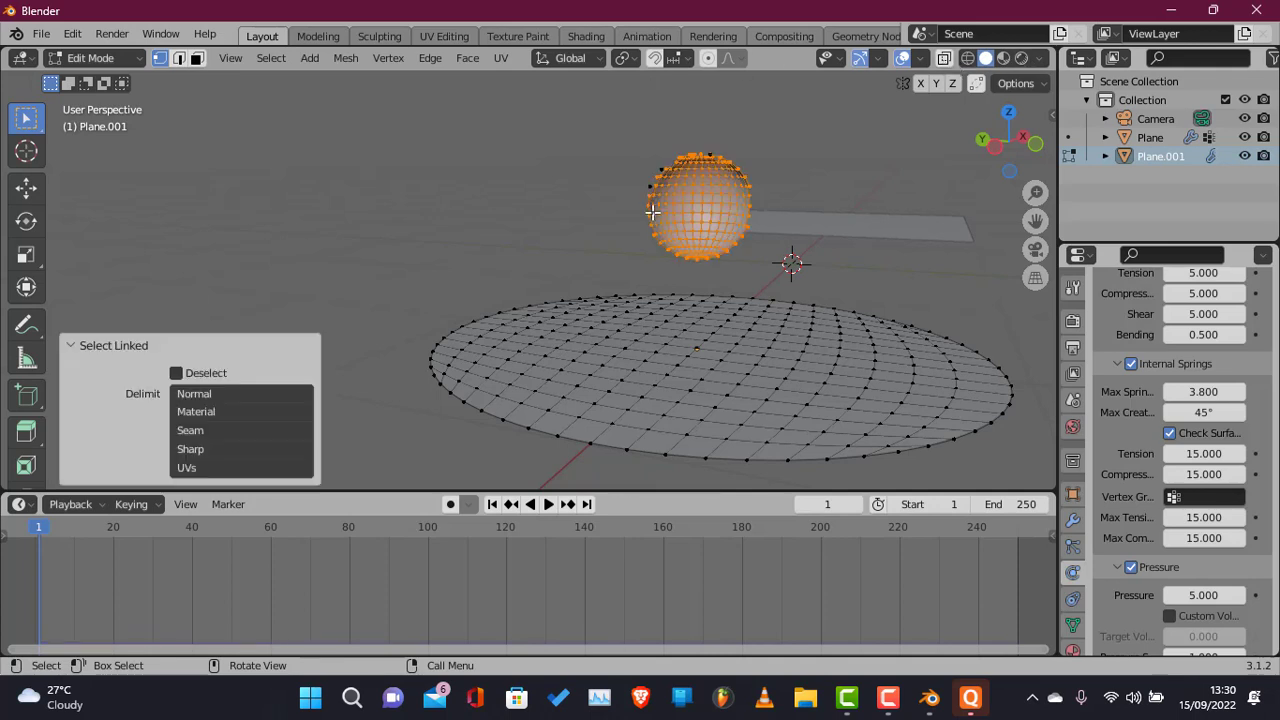
{"action": "key", "text": "x"}
{"action": "left_click", "coordinate": [652, 212]}
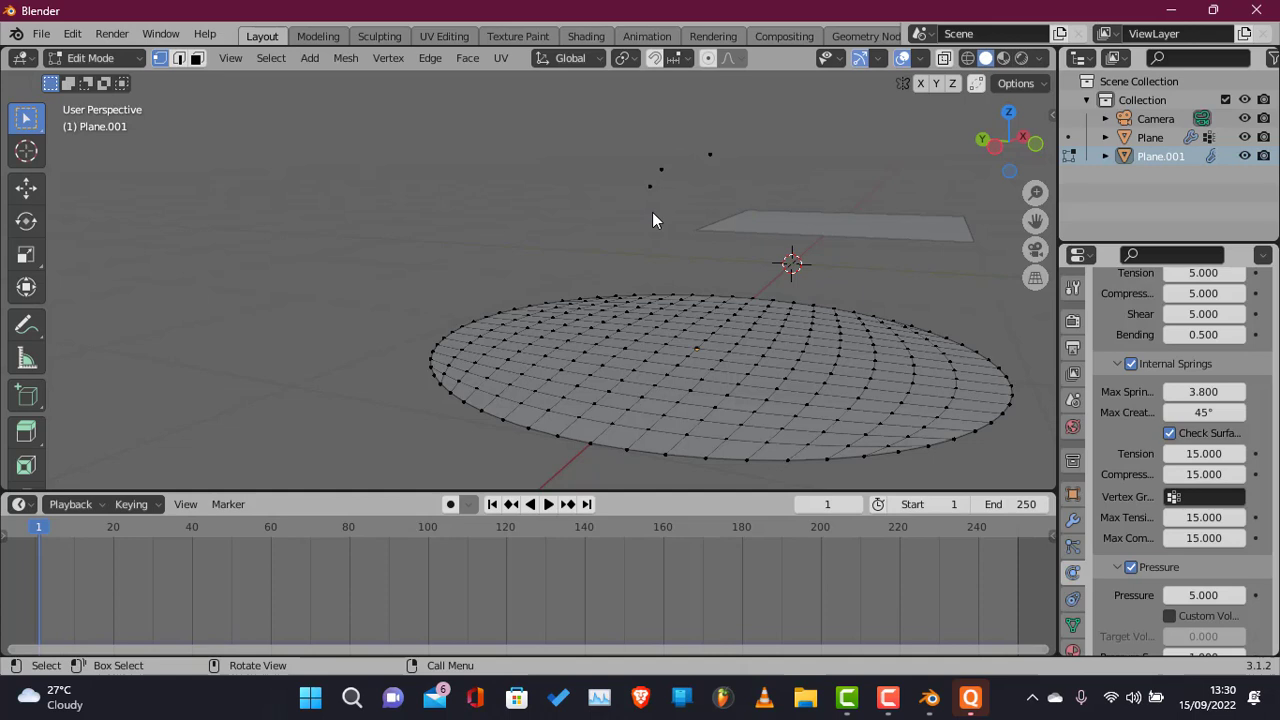
{"action": "left_click_drag", "start_coordinate": [597, 94], "coordinate": [732, 202]}
{"action": "key", "text": "x"}
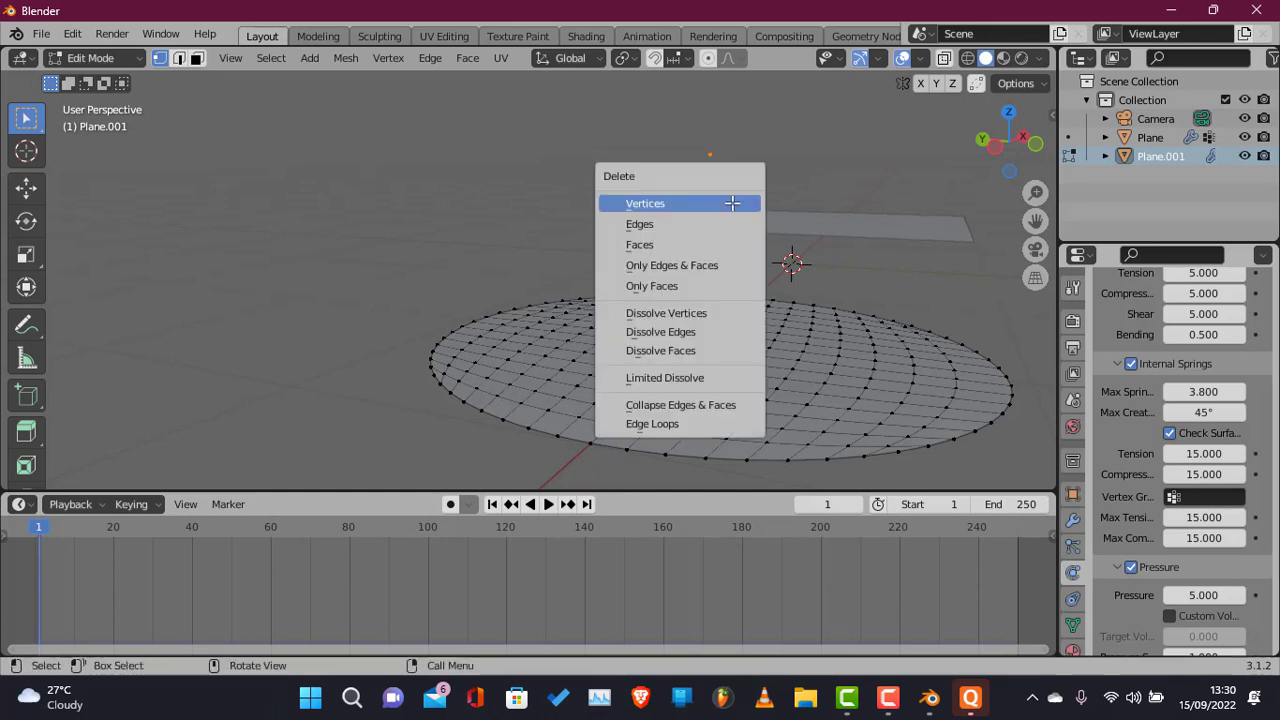
{"action": "left_click", "coordinate": [732, 203]}
Add an icosphere to the cloth mesh, settling on 2 subdivisions.
{"action": "key", "text": "shift+a"}
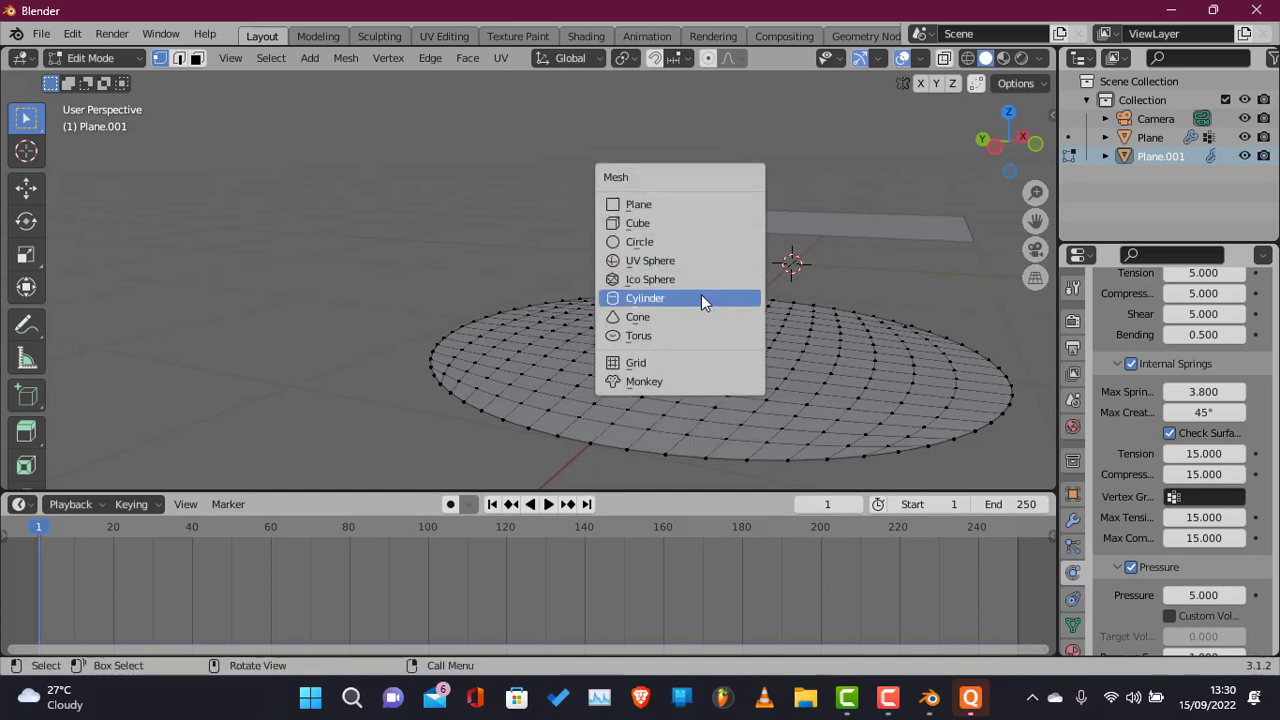
{"action": "left_click", "coordinate": [677, 280]}
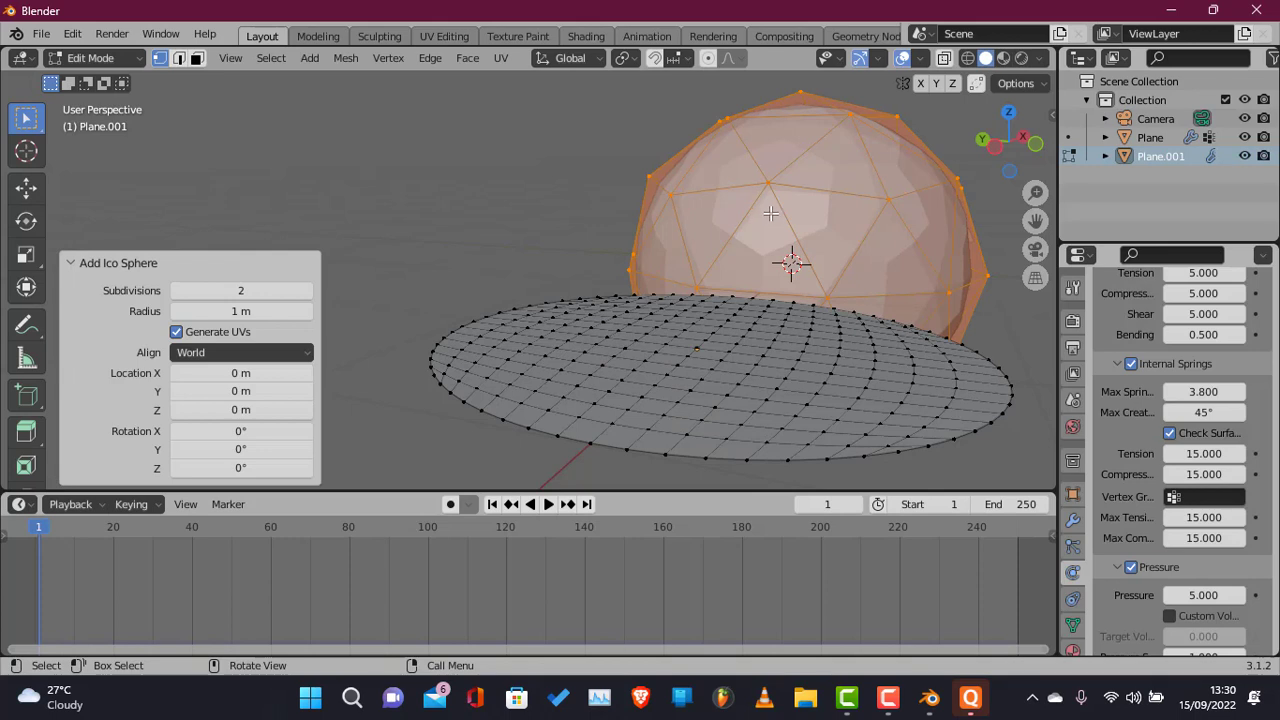
{"action": "left_click", "coordinate": [306, 290]}
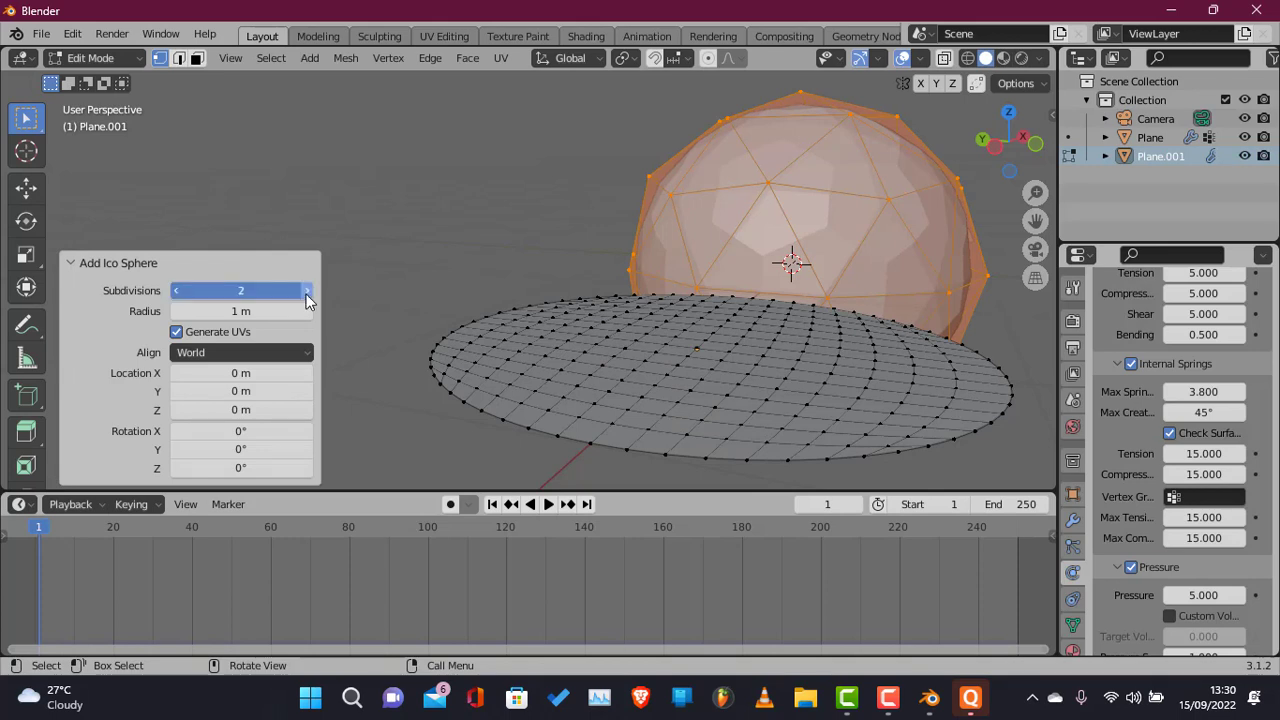
{"action": "left_click", "coordinate": [306, 290]}
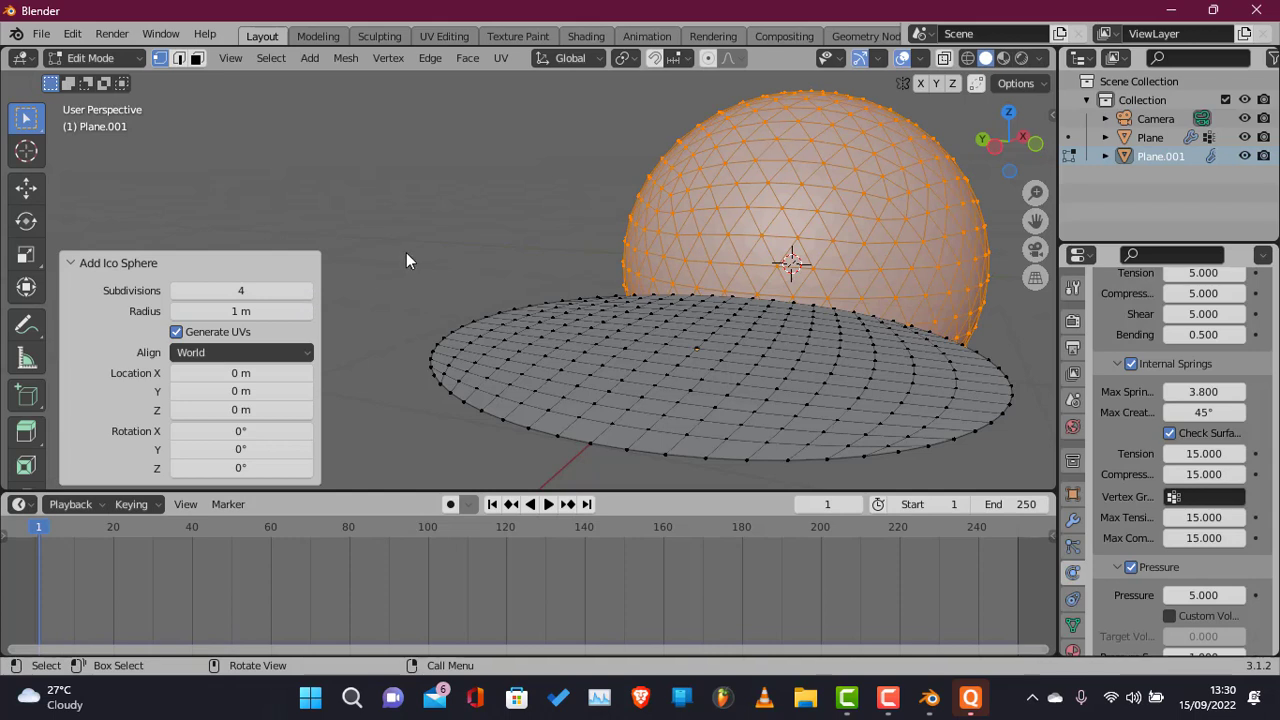
{"action": "left_click_drag", "start_coordinate": [235, 290], "coordinate": [255, 290]}
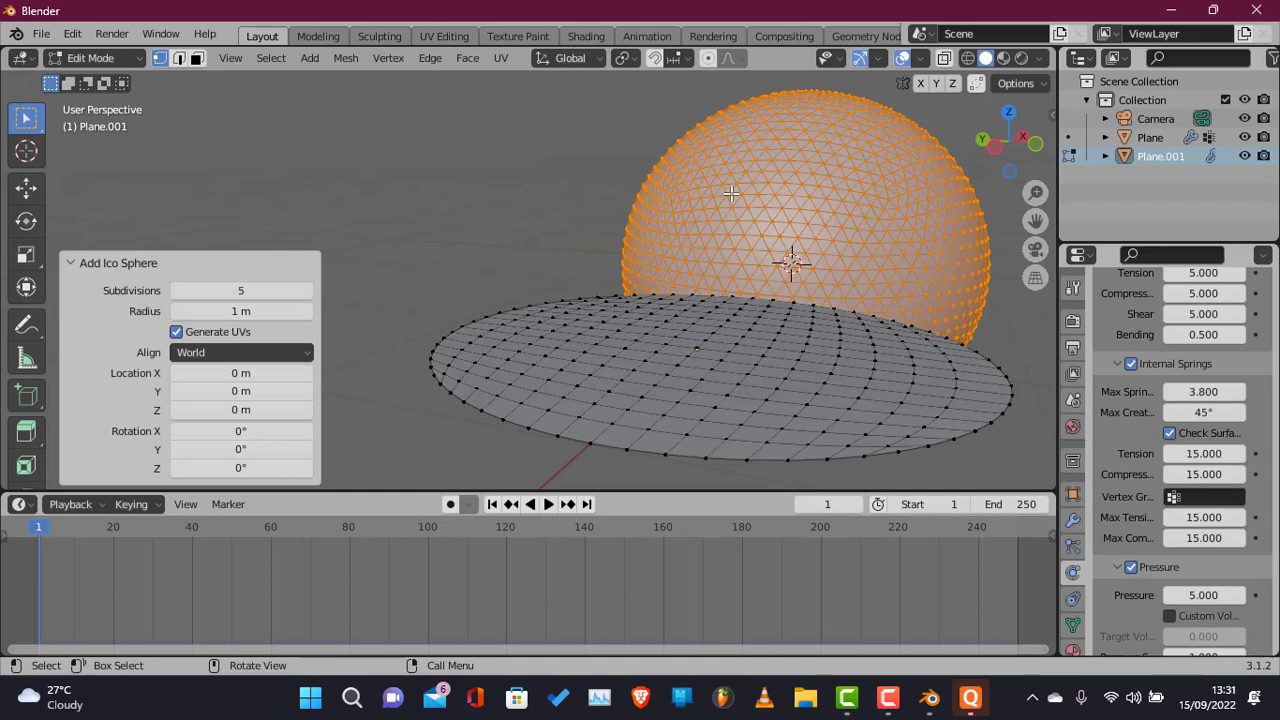
{"action": "left_click", "coordinate": [175, 292]}
{"action": "left_click_drag", "start_coordinate": [175, 291], "coordinate": [130, 291]}
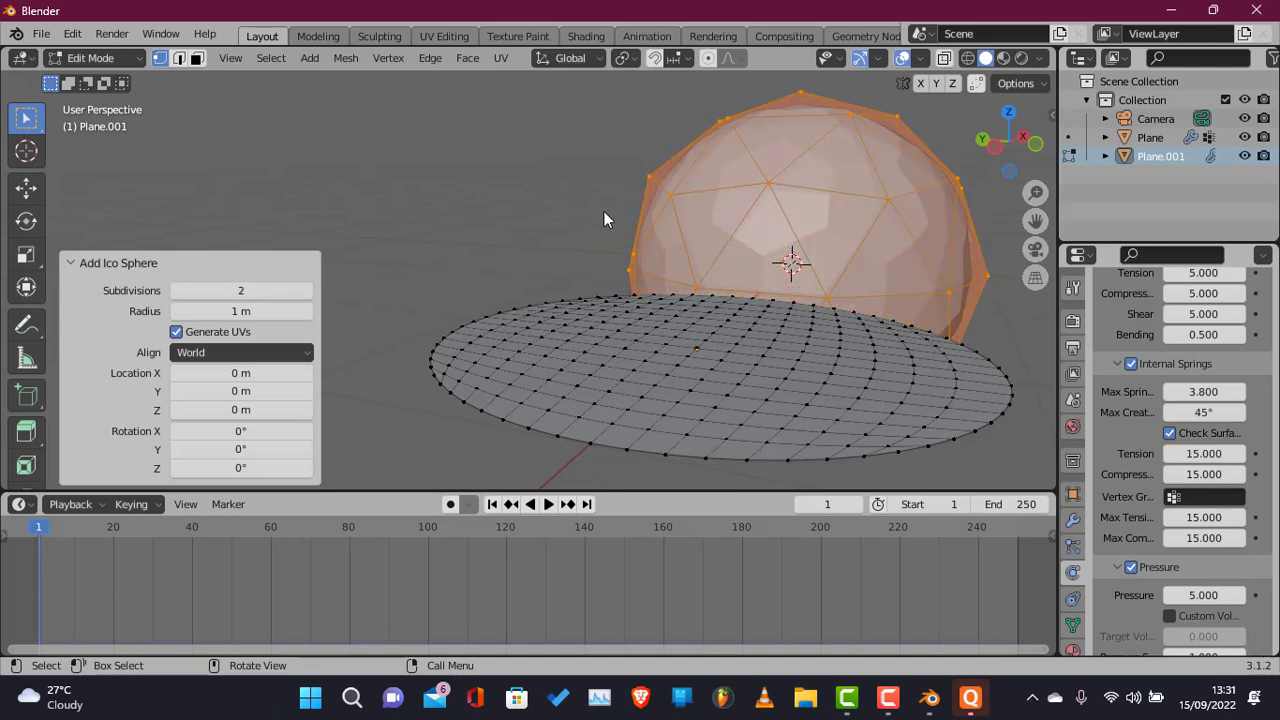
Select the whole icosphere with Ctrl+L and scale it down to 0.124.
{"action": "left_click", "coordinate": [604, 212]}
{"action": "key", "text": "Tab"}
{"action": "key", "text": "Tab"}
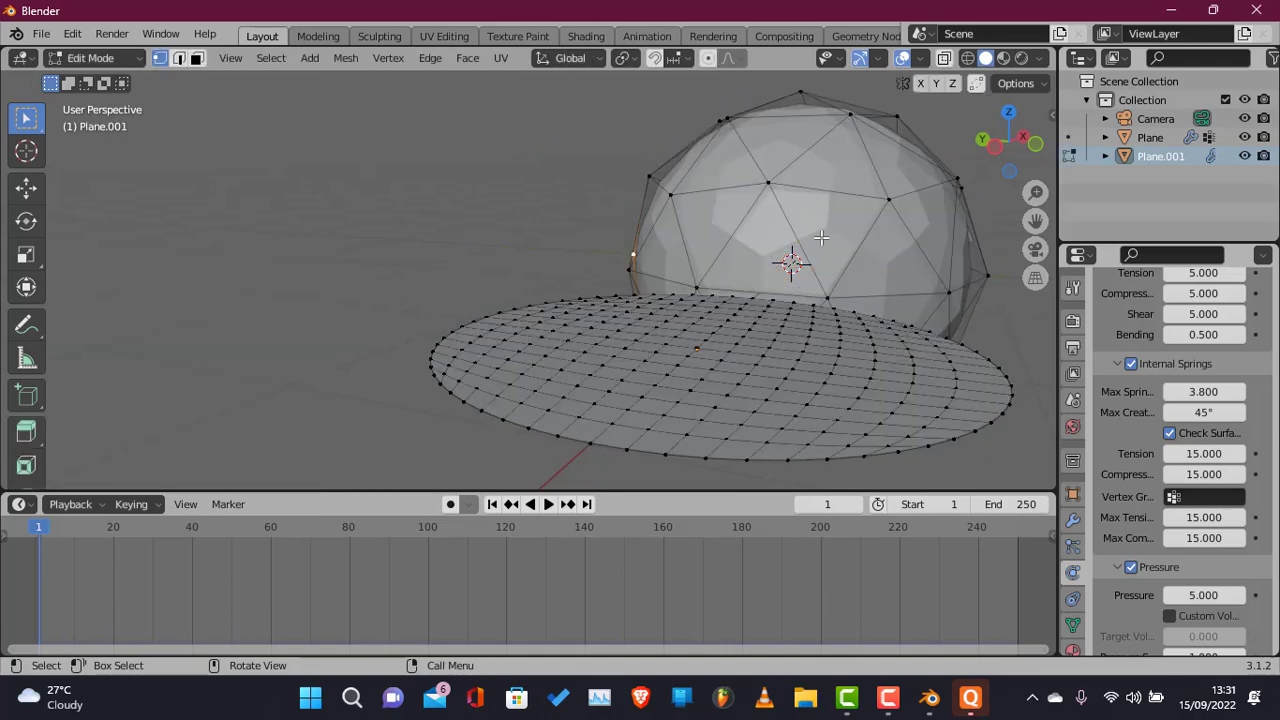
{"action": "key", "text": "s"}
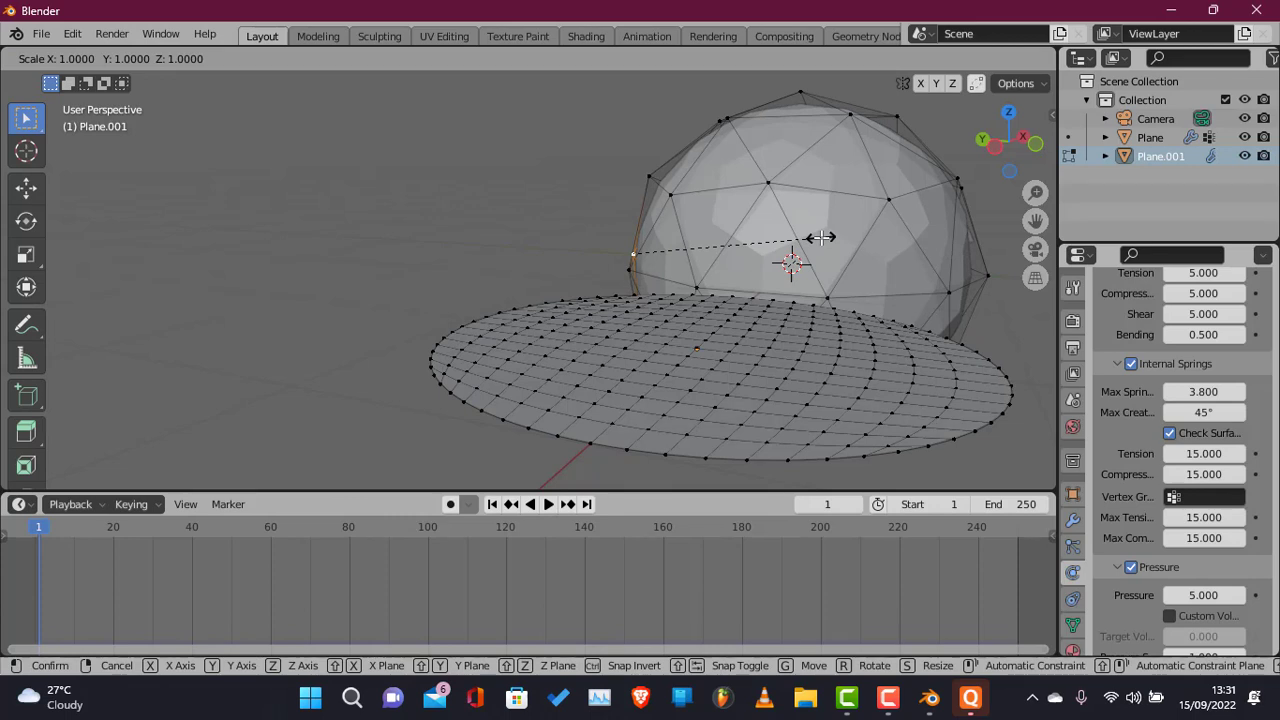
{"action": "left_click", "coordinate": [820, 237]}
{"action": "left_click", "coordinate": [820, 237]}
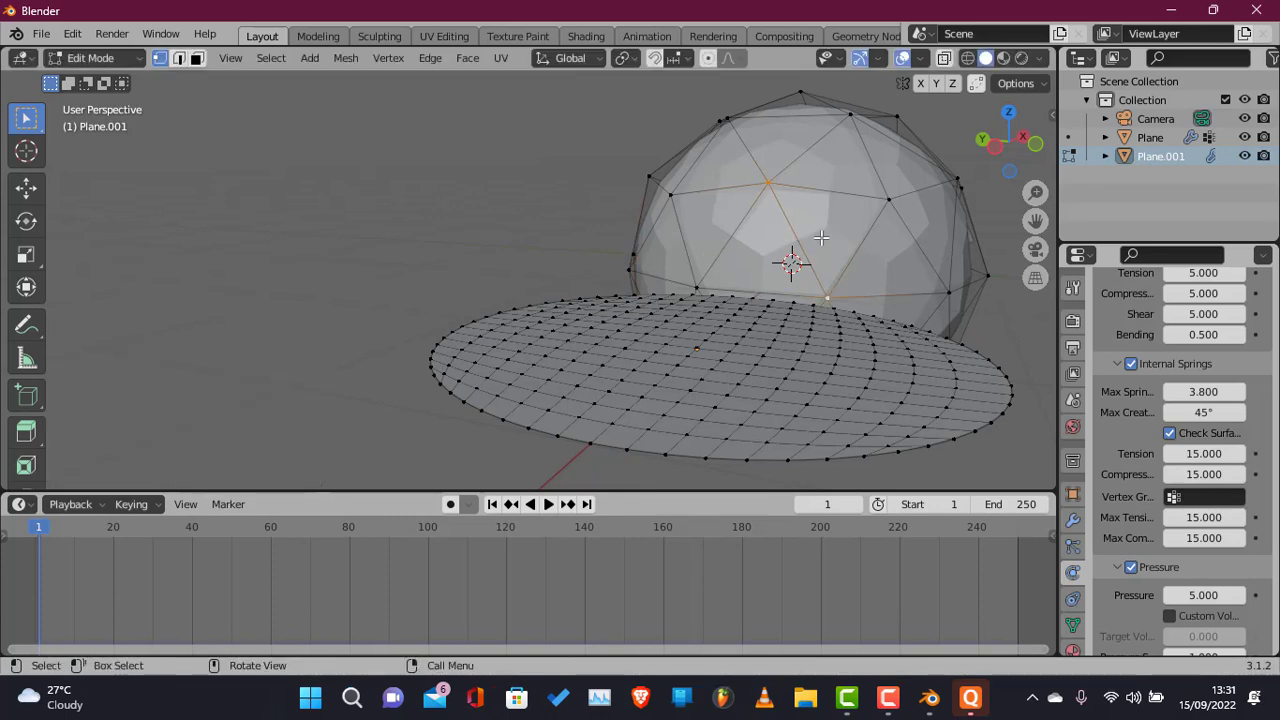
{"action": "key", "text": "ctrl+l"}
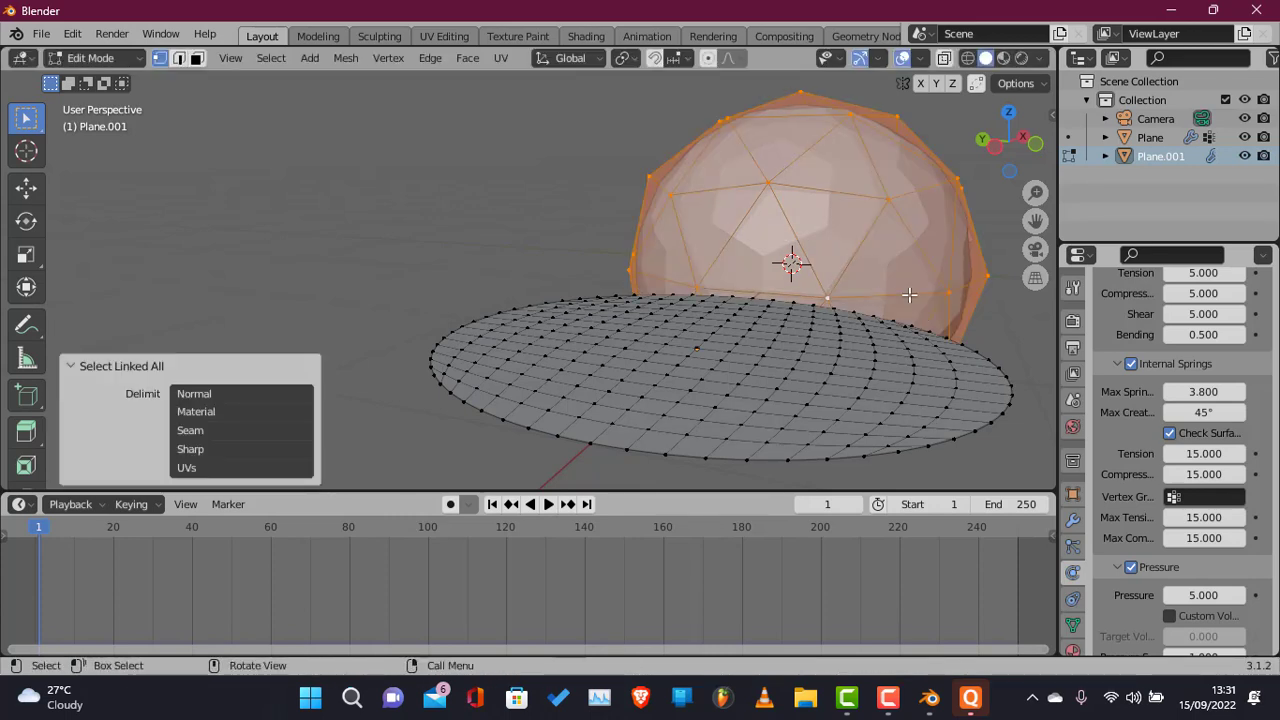
{"action": "key", "text": "s"}
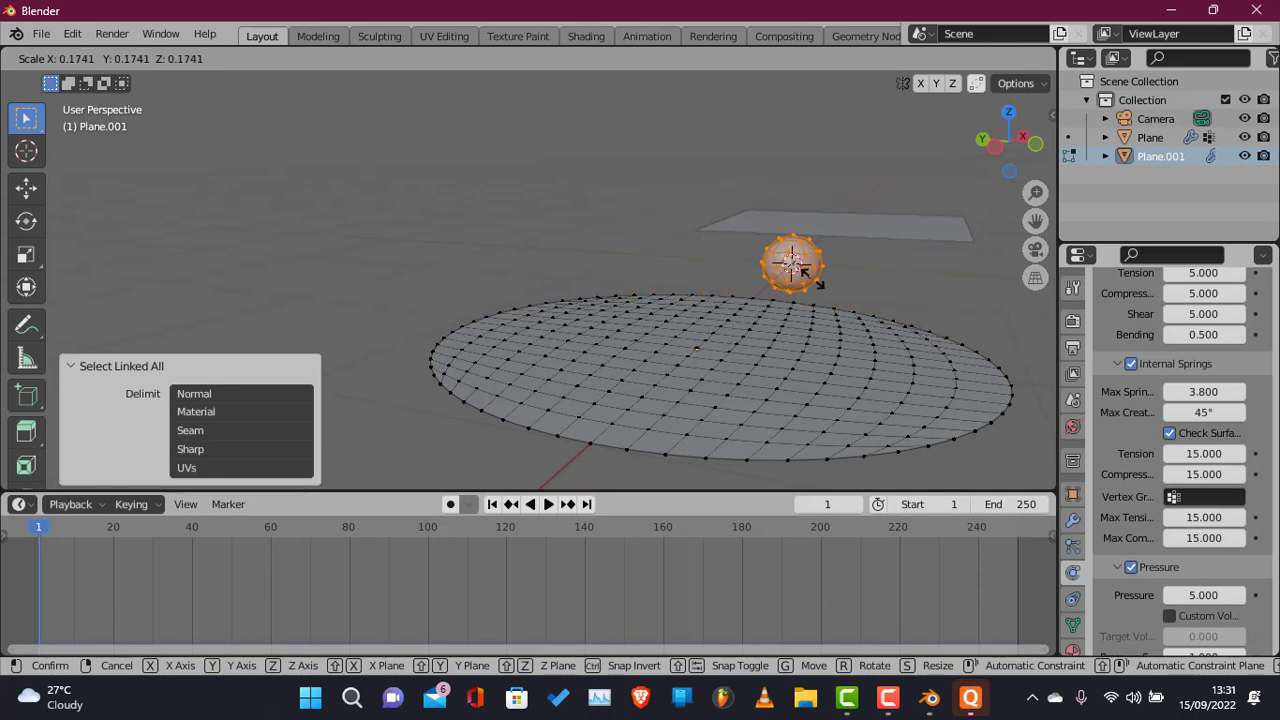
{"action": "left_click", "coordinate": [792, 272]}
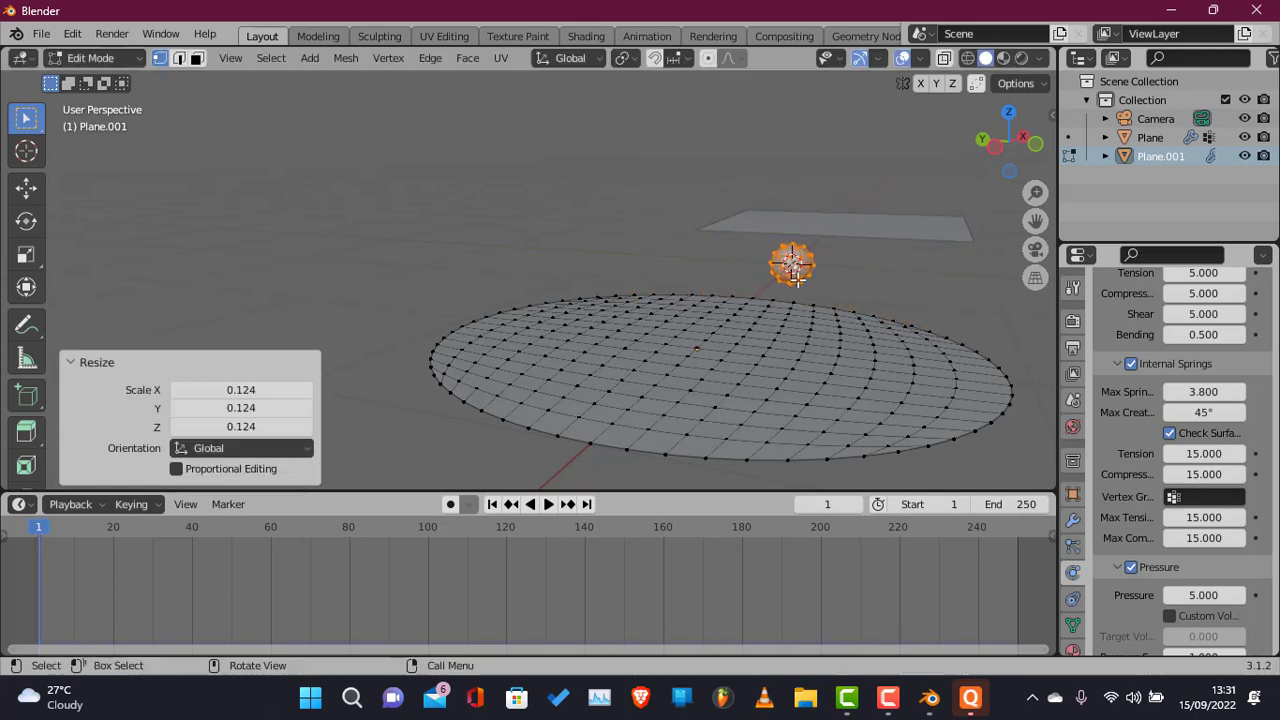
Move the icosphere along X over the cloth's centre, raise it about 0.65 m, and return to Object Mode.
{"action": "key", "text": "g"}
{"action": "key", "text": "x"}
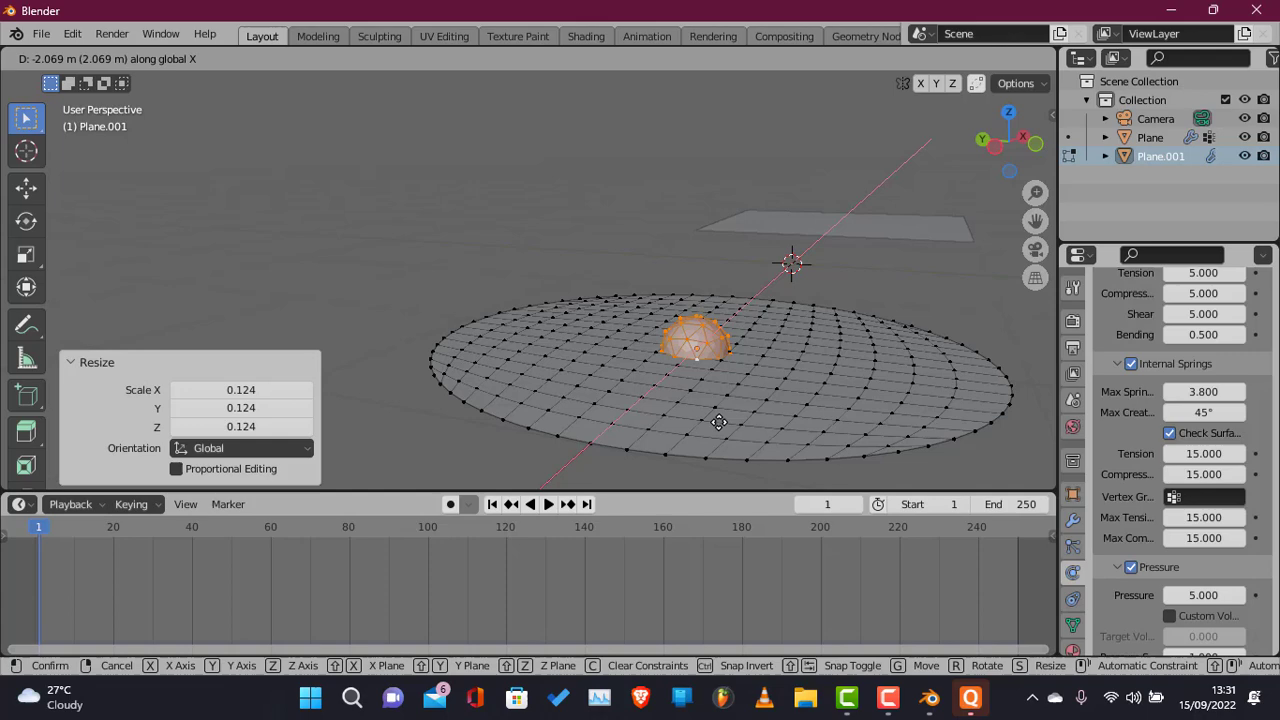
{"action": "left_click", "coordinate": [729, 418]}
{"action": "key", "text": "g"}
{"action": "key", "text": "z"}
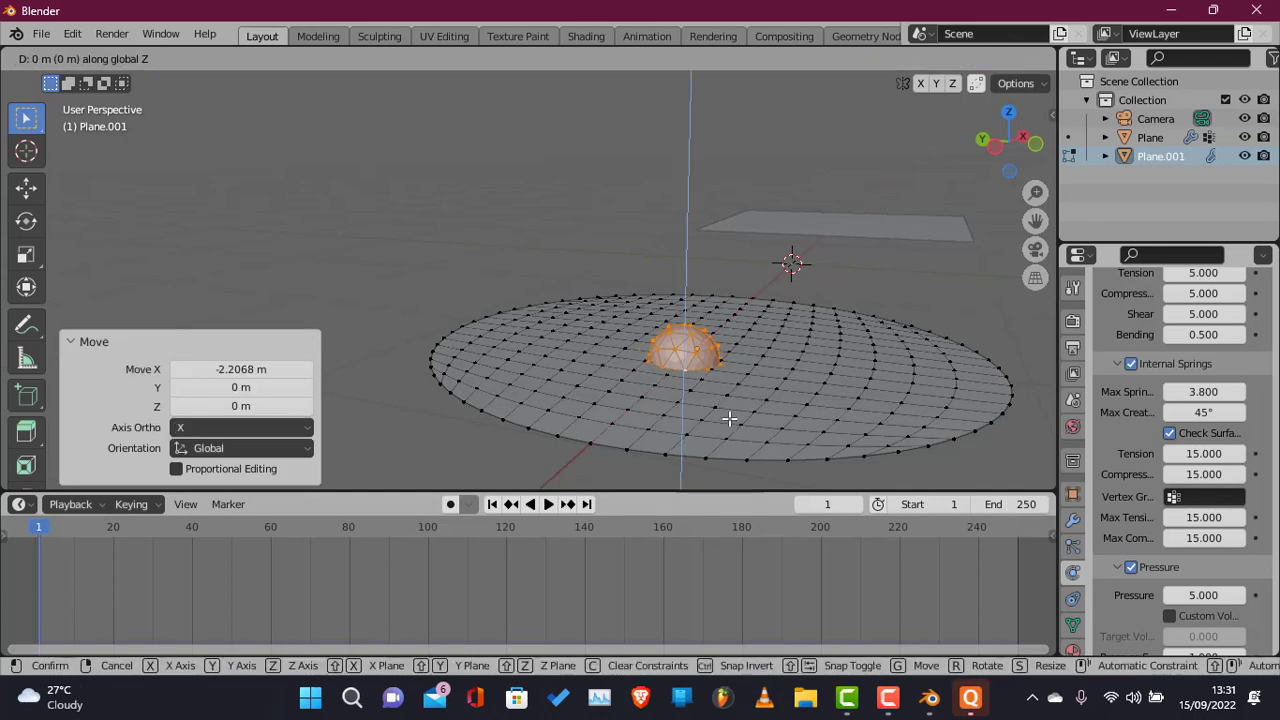
{"action": "left_click", "coordinate": [718, 232]}
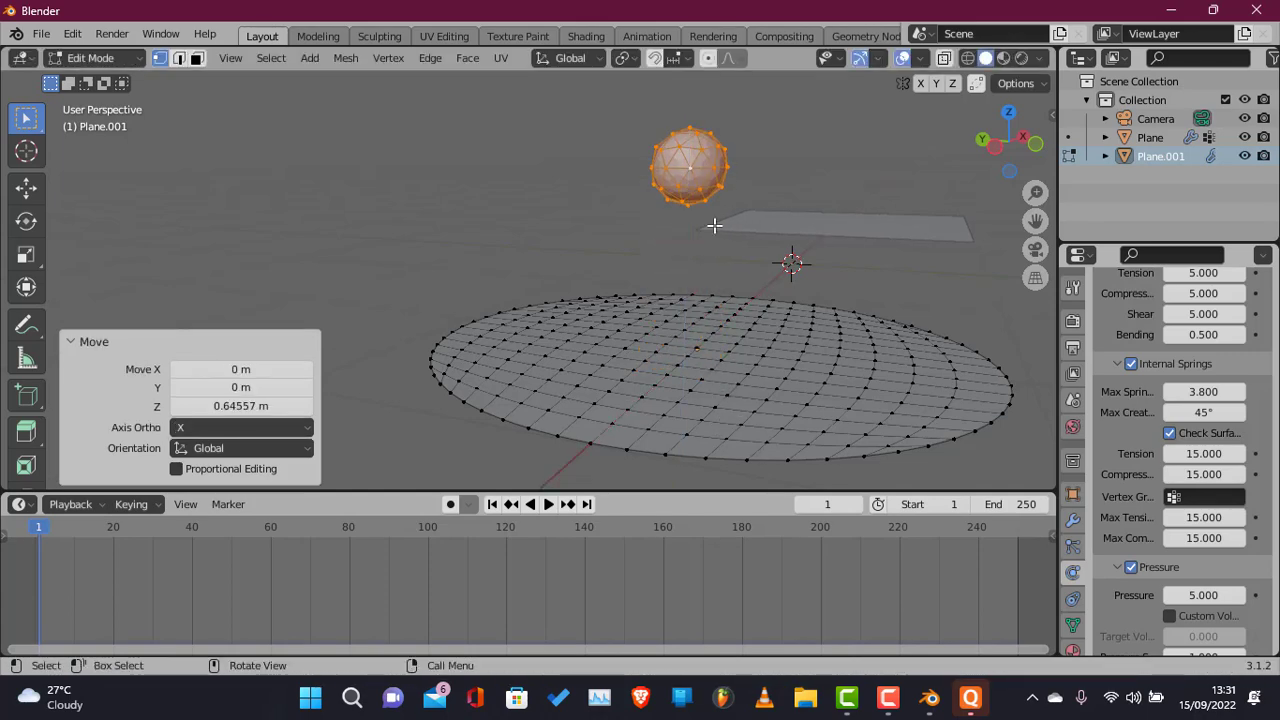
{"action": "key", "text": "Tab"}
{"action": "key", "text": "F3"}
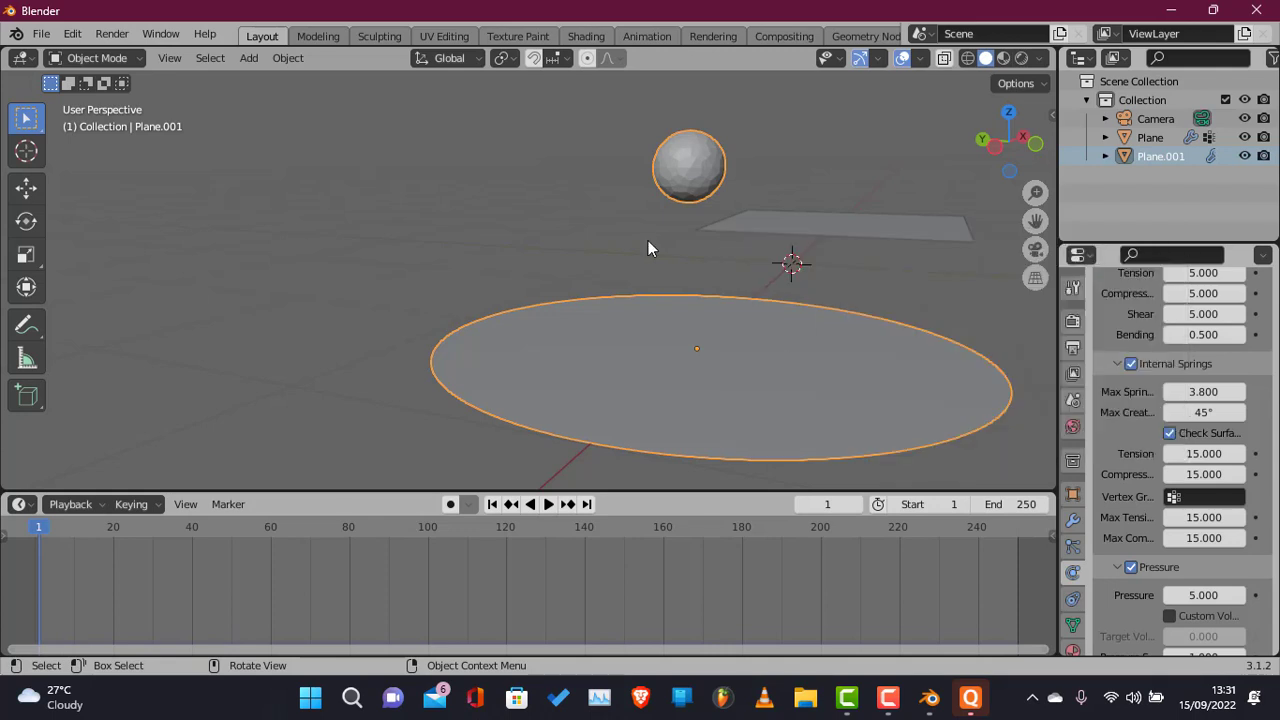
Play the simulation twice from frame 1 to watch the icosphere dent the cloth, then orbit lower.
{"action": "left_click", "coordinate": [548, 505]}
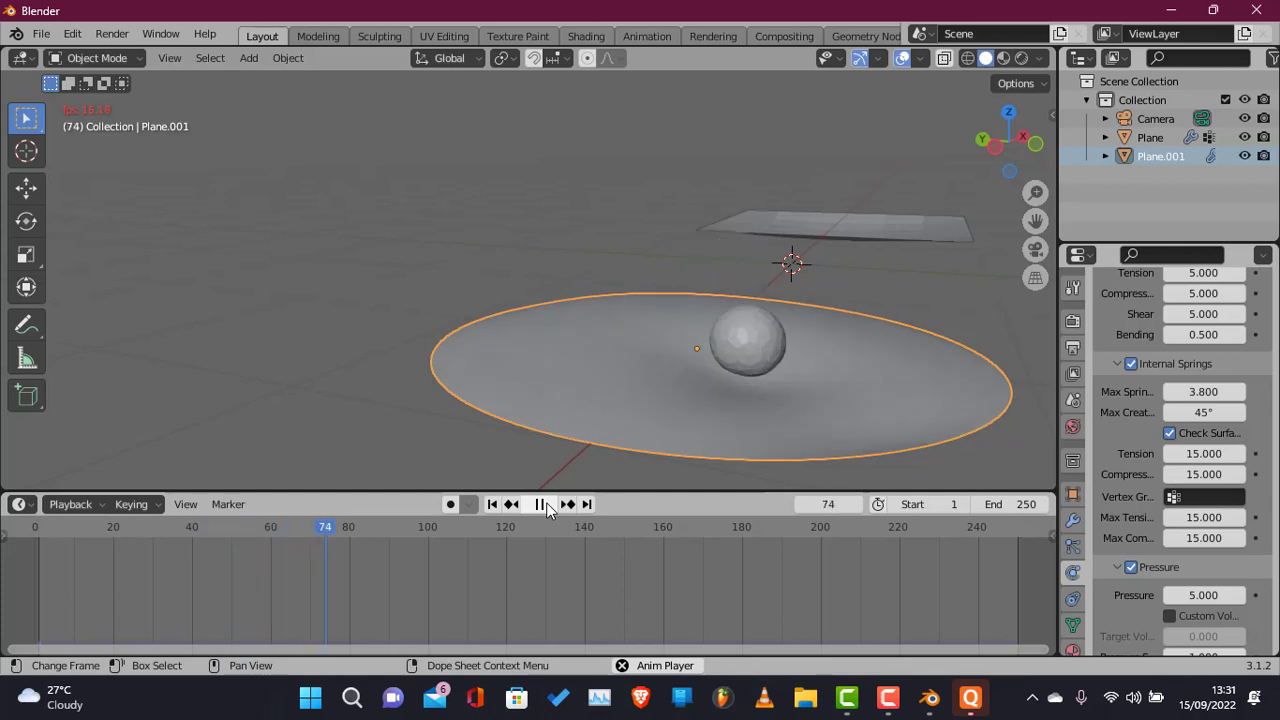
{"action": "left_click", "coordinate": [540, 505]}
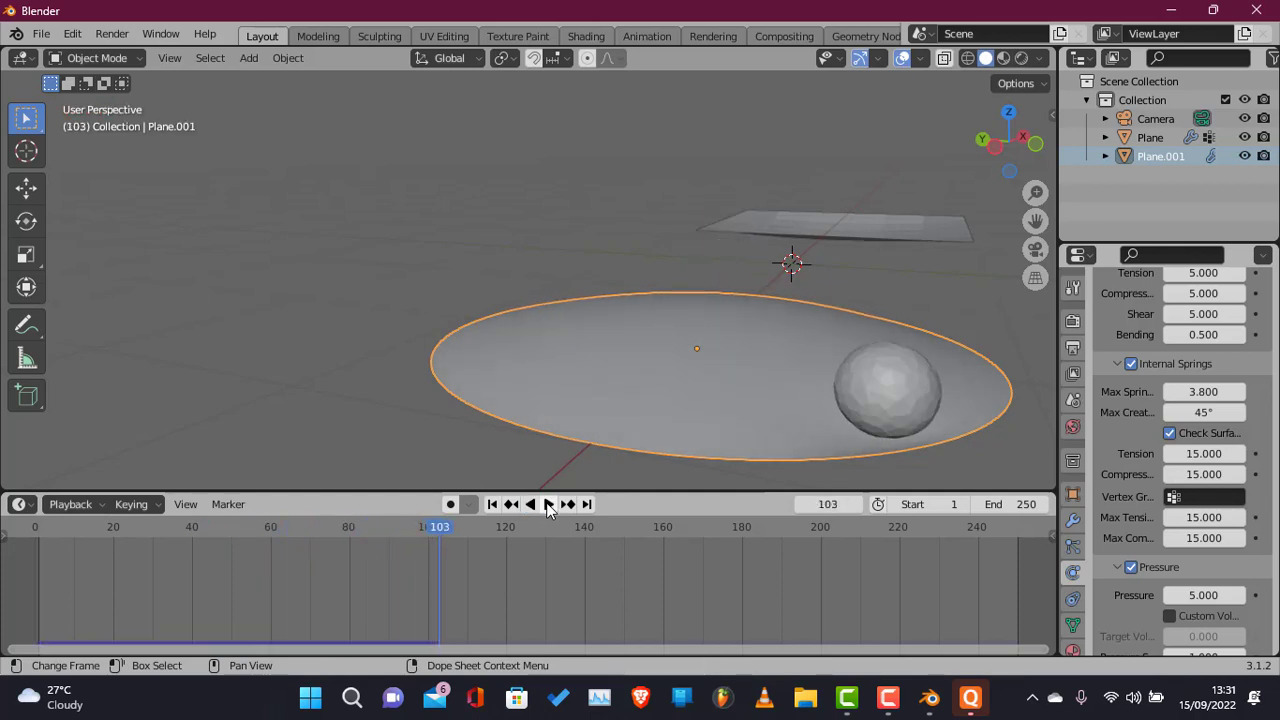
{"action": "left_click", "coordinate": [497, 503]}
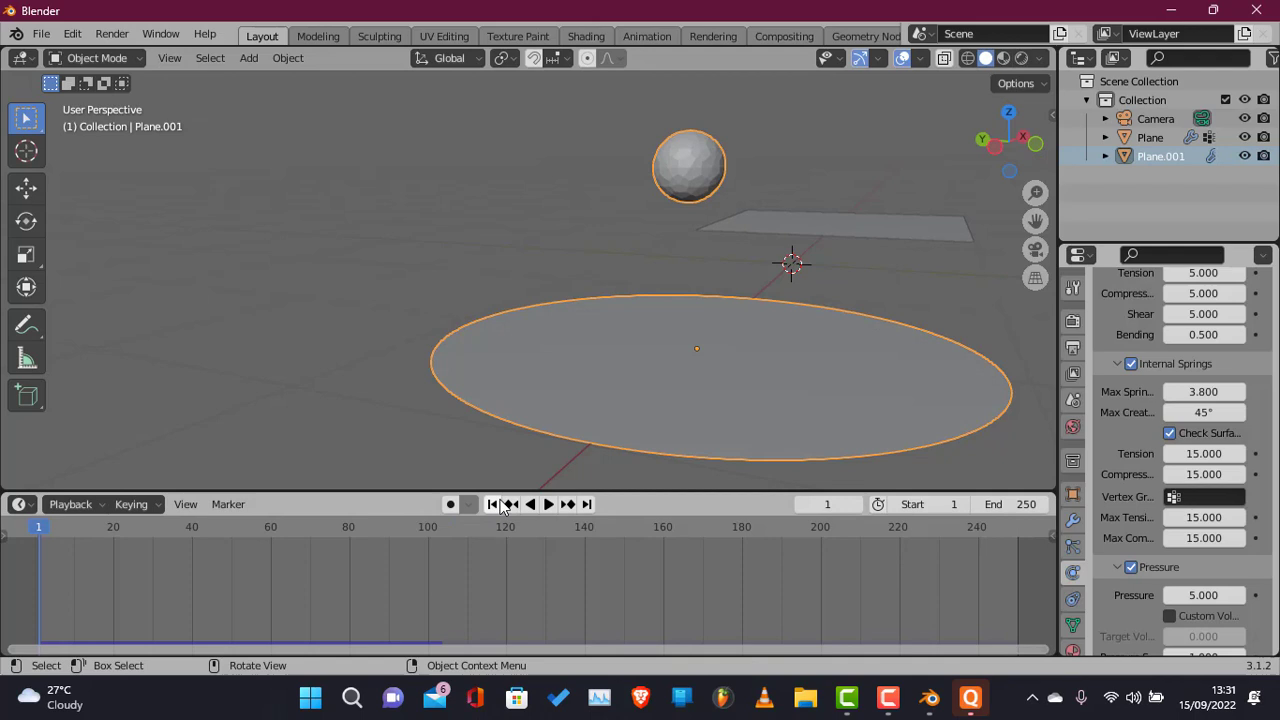
{"action": "left_click", "coordinate": [548, 505]}
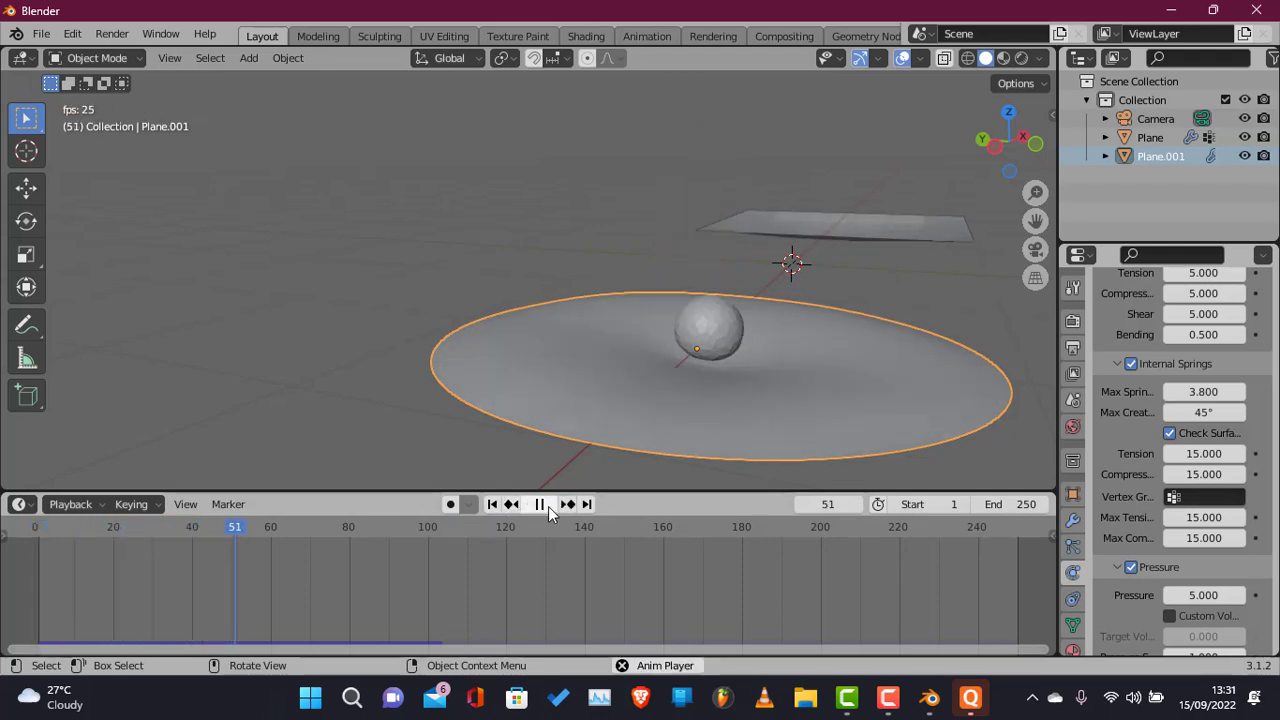
{"action": "left_click", "coordinate": [548, 510]}
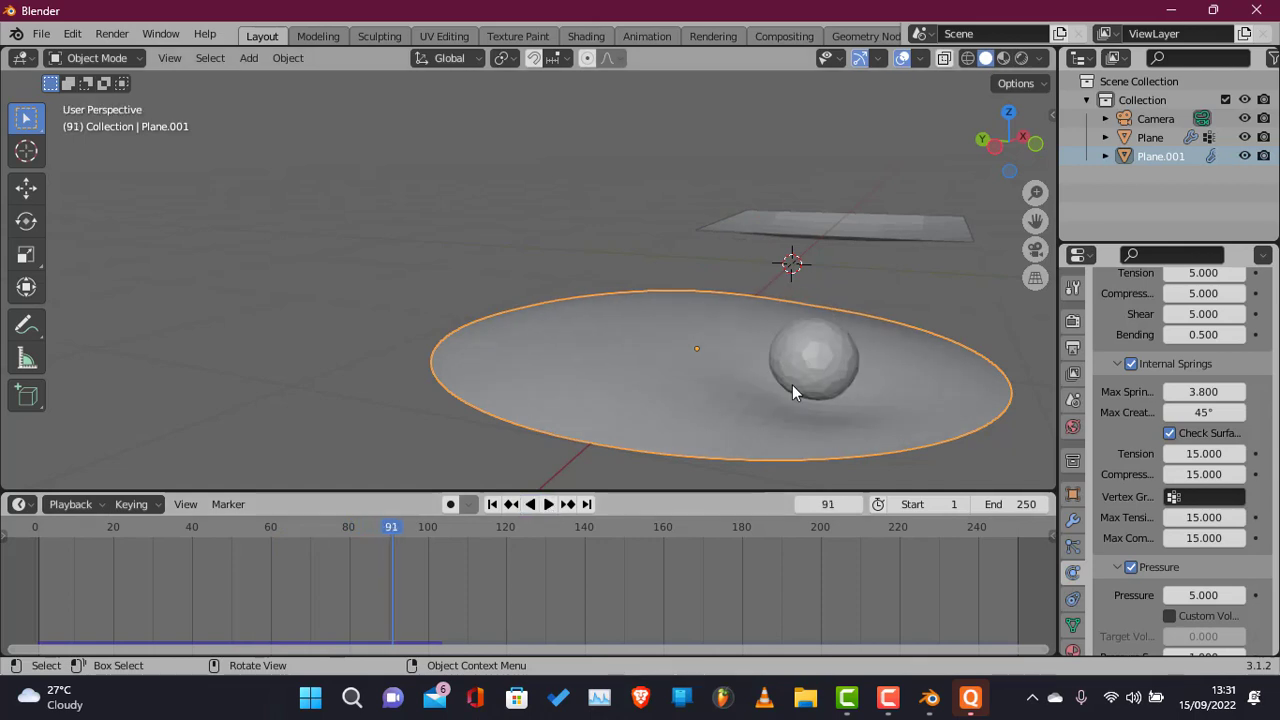
{"action": "left_click_drag", "start_coordinate": [995, 158], "coordinate": [1025, 125]}
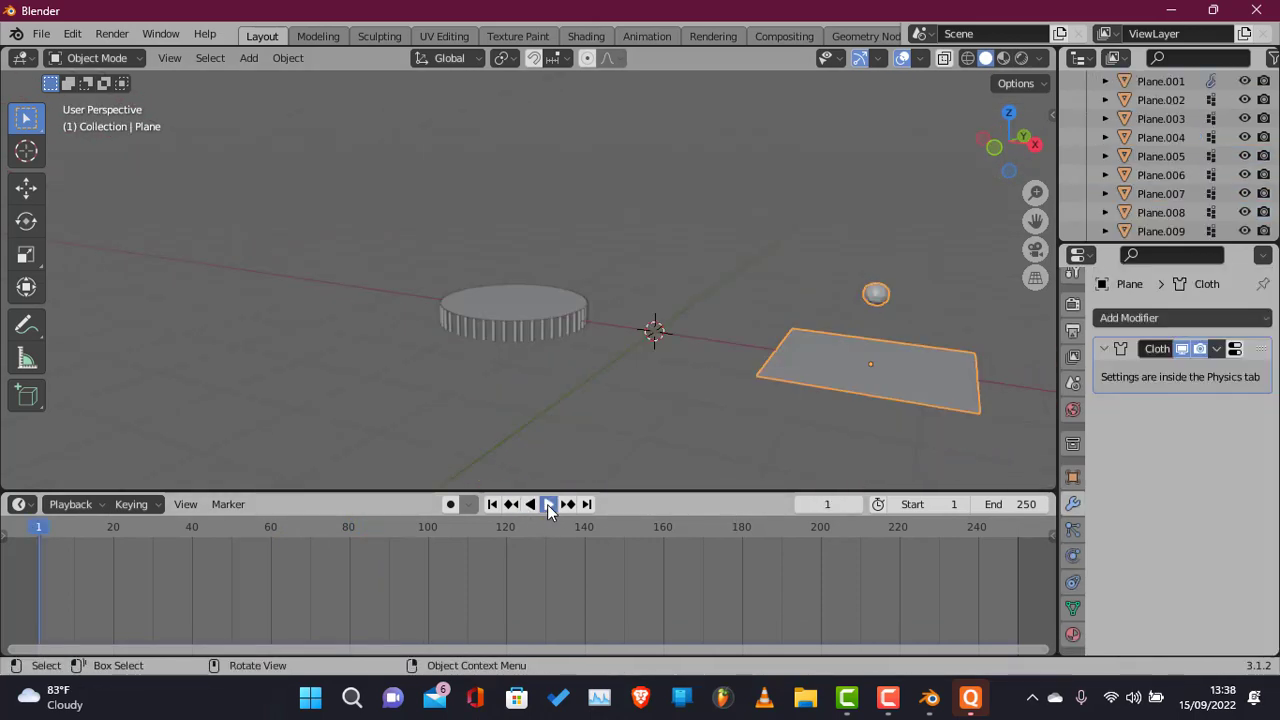
Tick Self Collisions in the rectangular plane's Cloth physics settings.
{"action": "left_click", "coordinate": [548, 506]}
{"action": "left_click", "coordinate": [540, 506]}
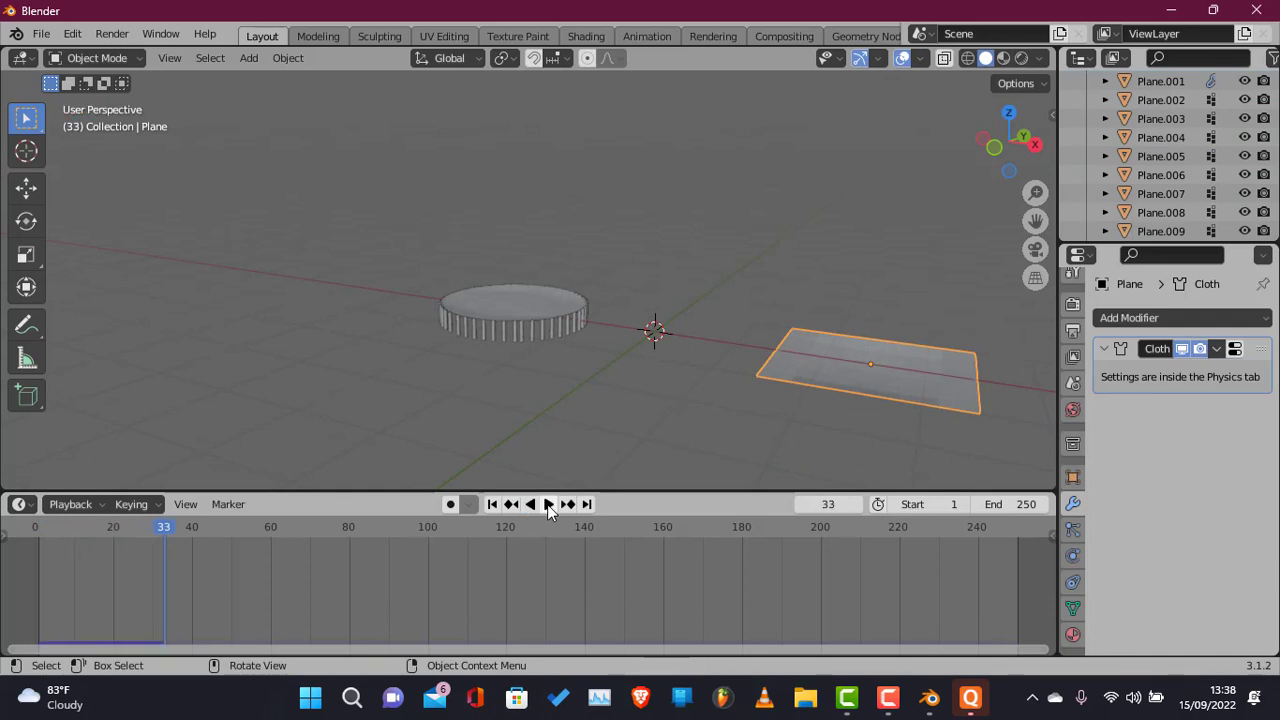
{"action": "left_click", "coordinate": [1073, 582]}
{"action": "left_click", "coordinate": [1073, 554]}
{"action": "scroll", "coordinate": [1130, 555], "scroll_direction": "down", "scroll_amount": 15}
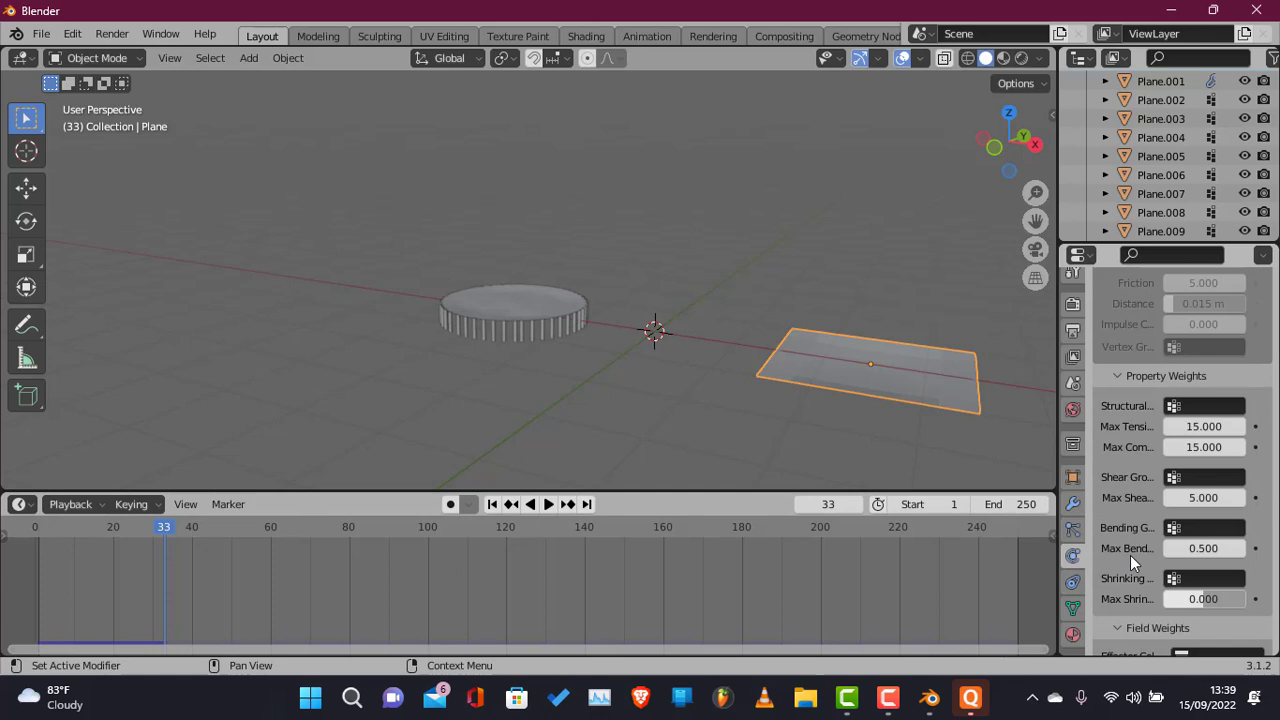
{"action": "scroll", "coordinate": [1163, 370], "scroll_direction": "up", "scroll_amount": 3}
{"action": "left_click", "coordinate": [1163, 370]}
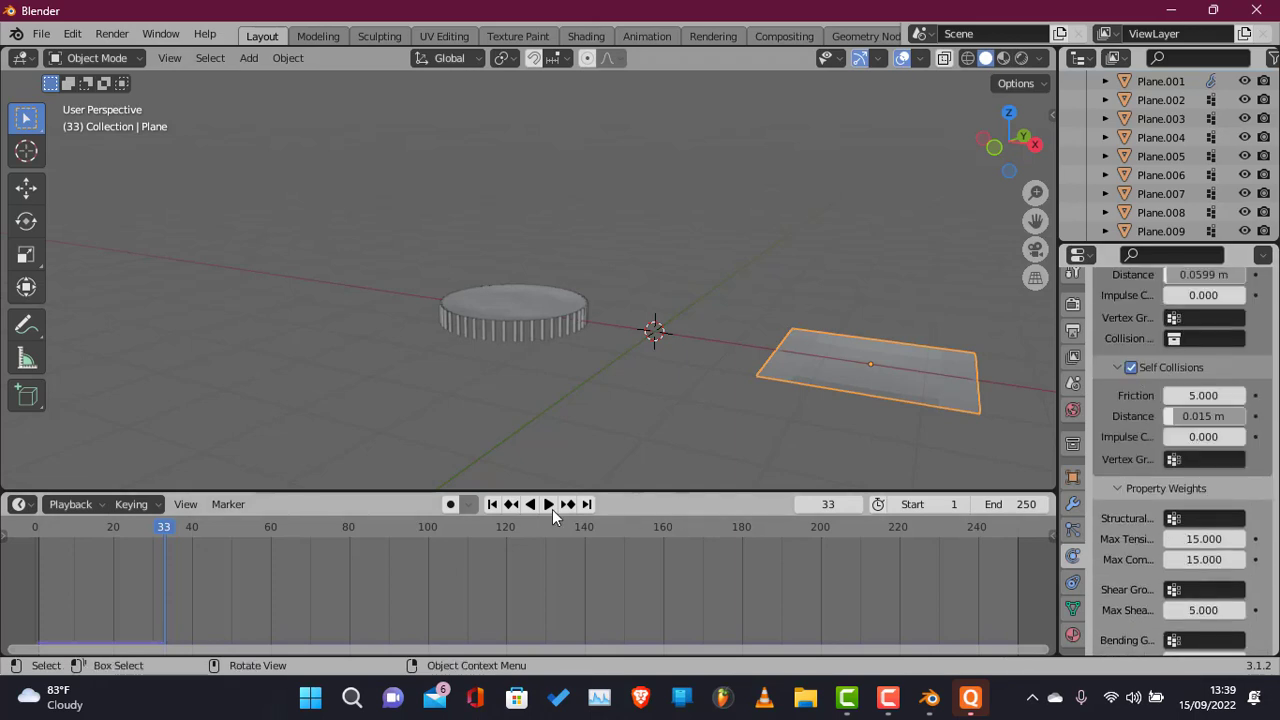
Replay the simulation from frame 1 to watch the ball drop onto the self-colliding cloth.
{"action": "left_click", "coordinate": [493, 505]}
{"action": "left_click", "coordinate": [549, 505]}
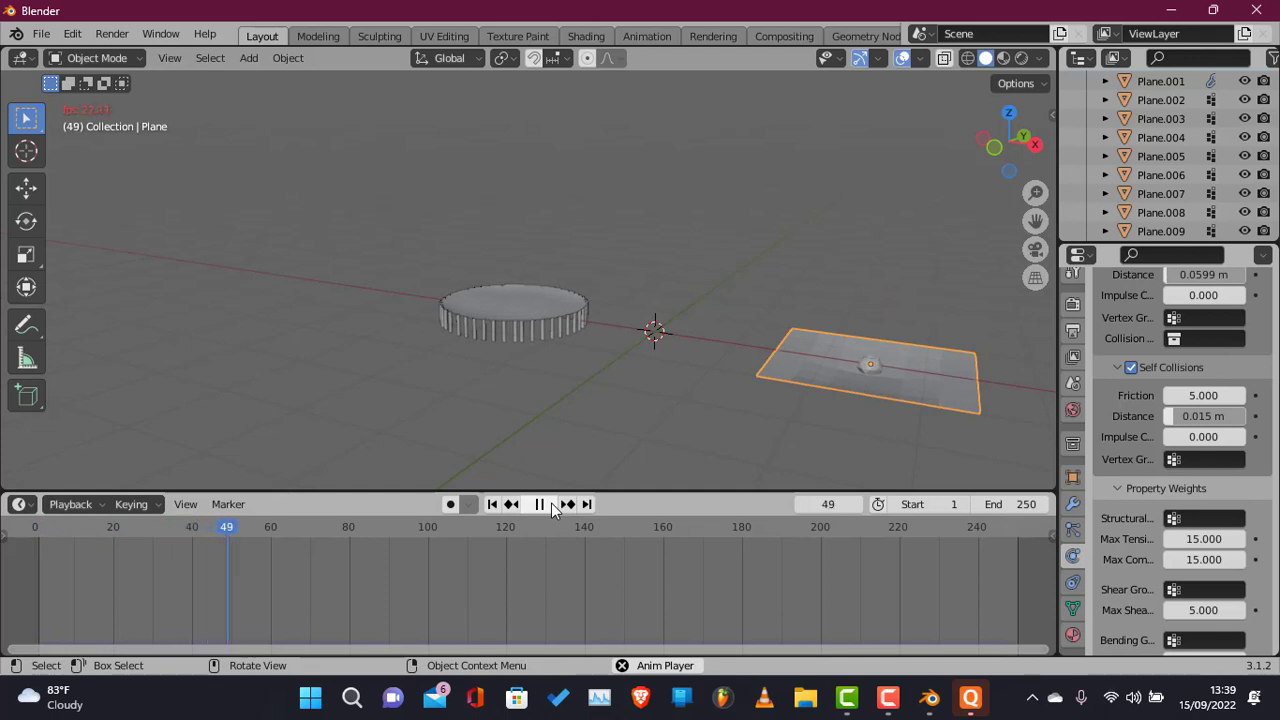
{"action": "left_click", "coordinate": [490, 505]}
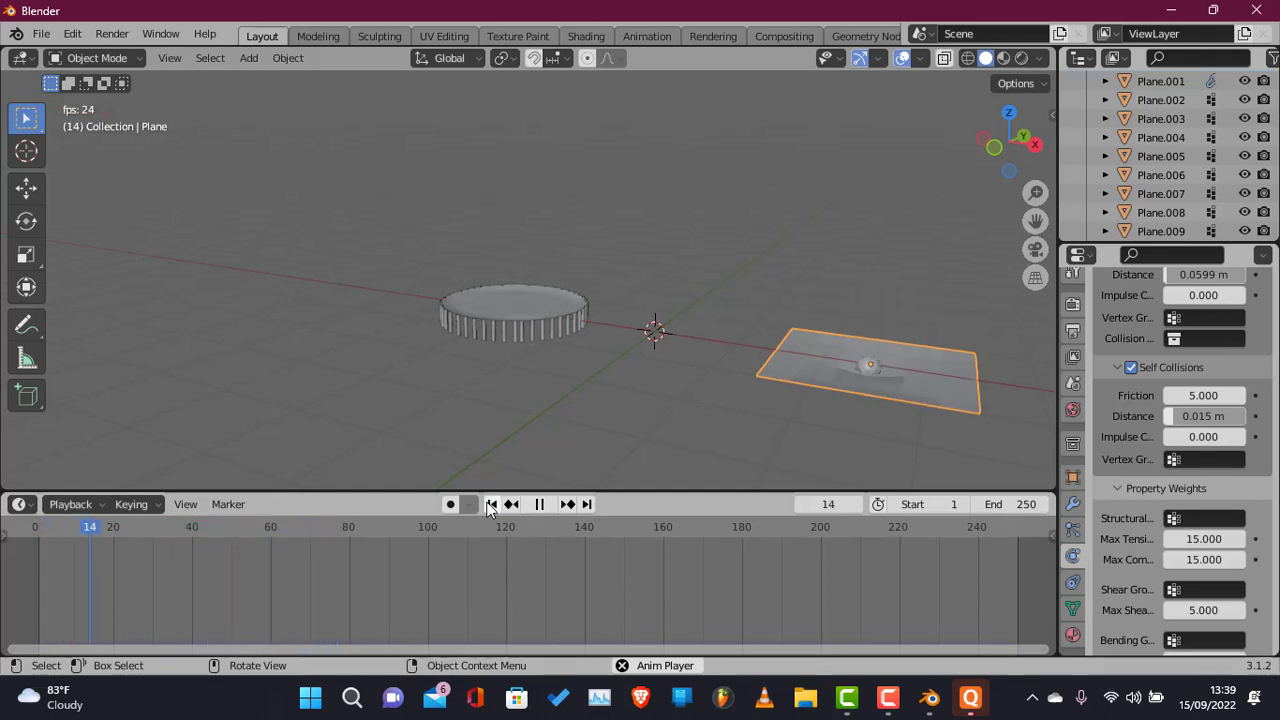
{"action": "left_click", "coordinate": [490, 505]}
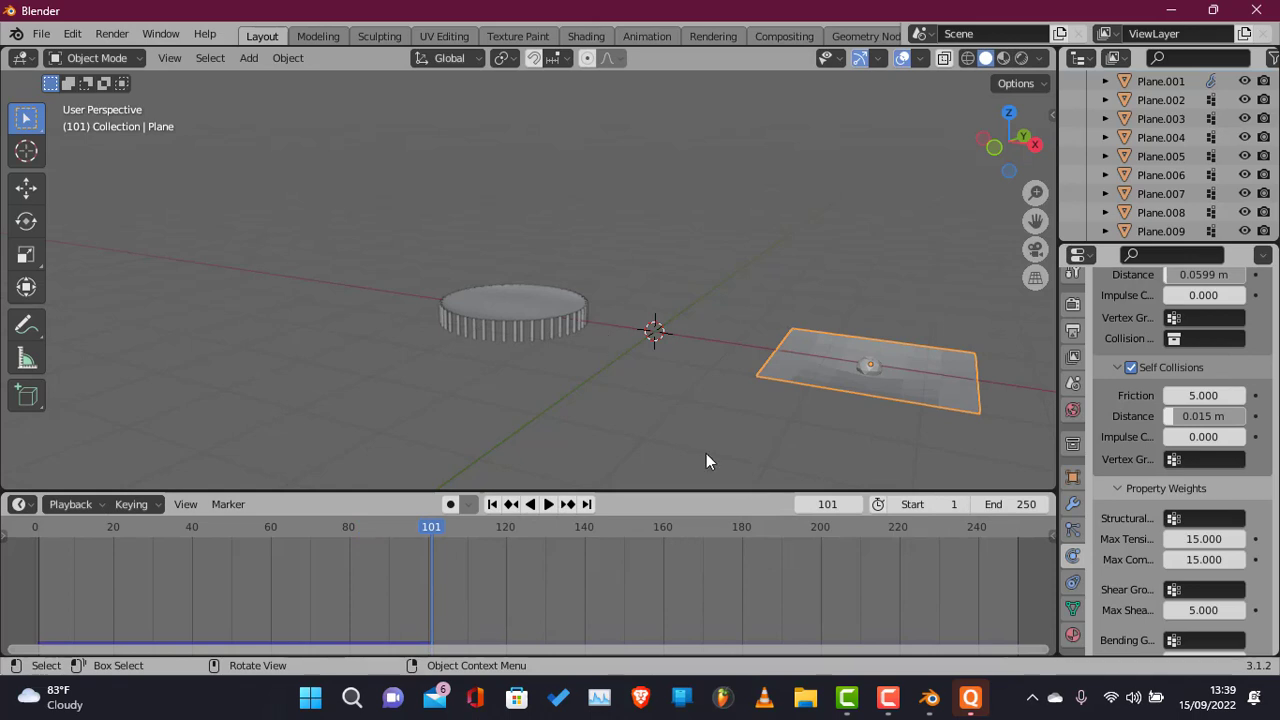
{"action": "left_click", "coordinate": [901, 694]}
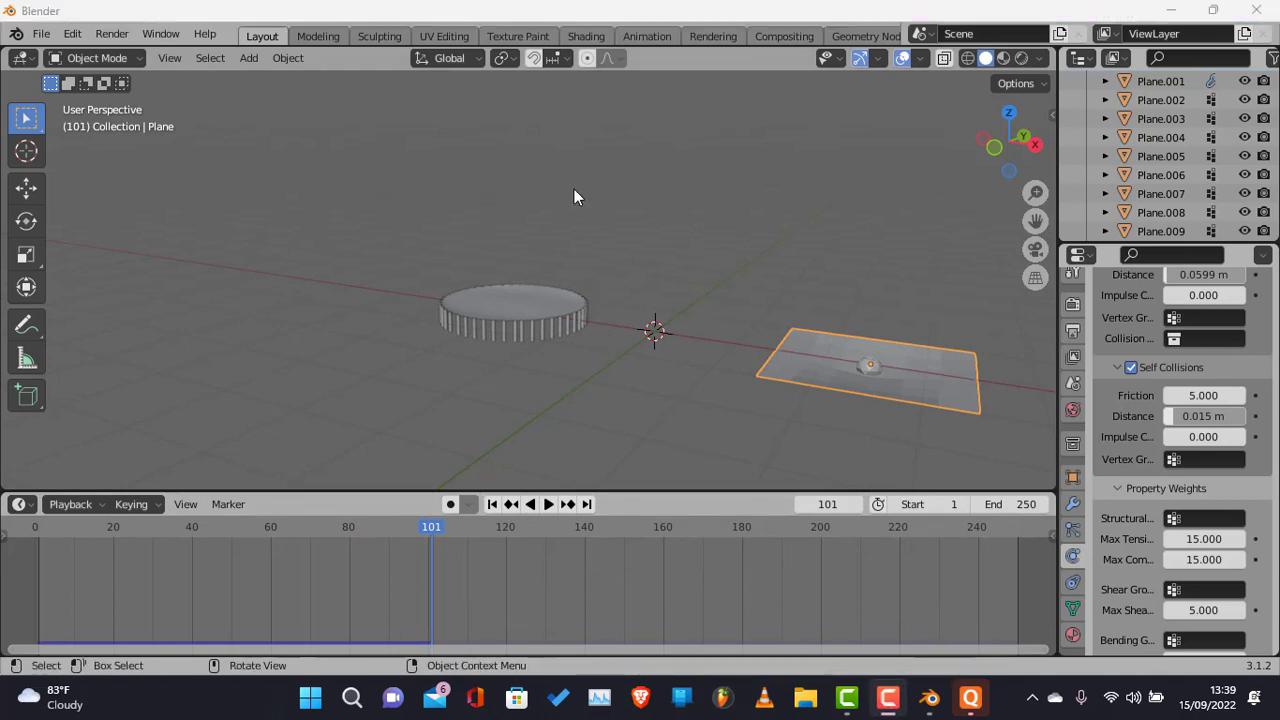